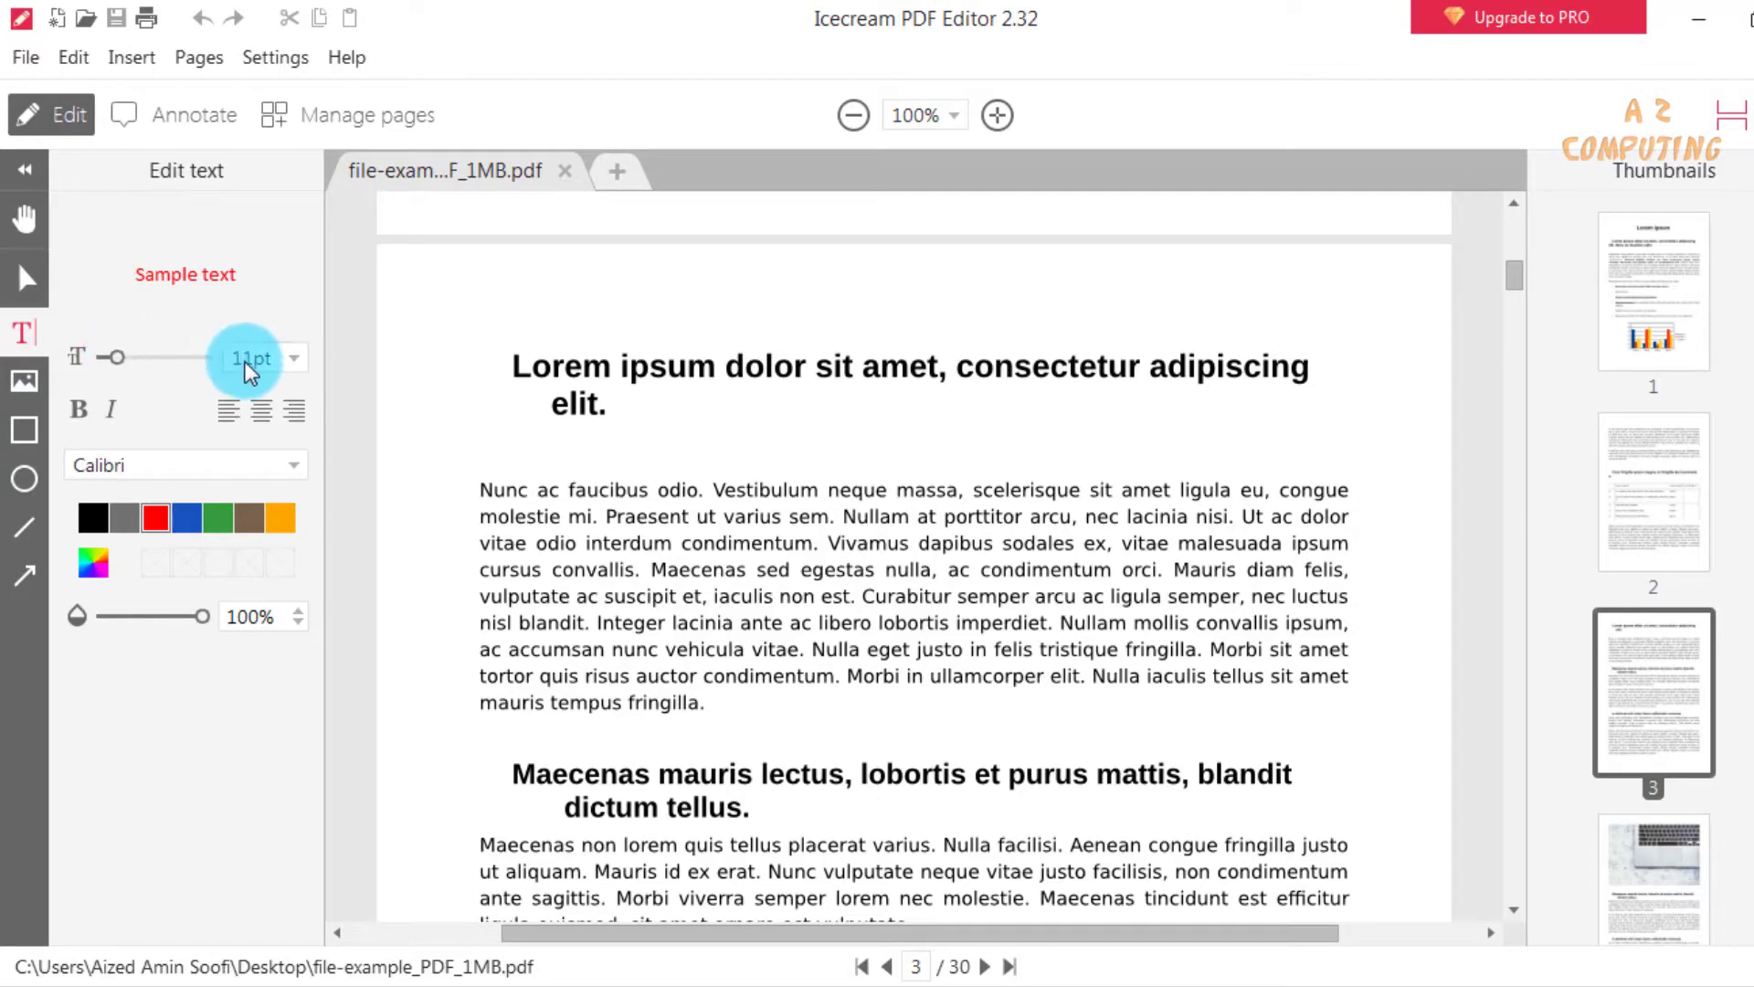
{"action": "left_click", "coordinate": [293, 466]}
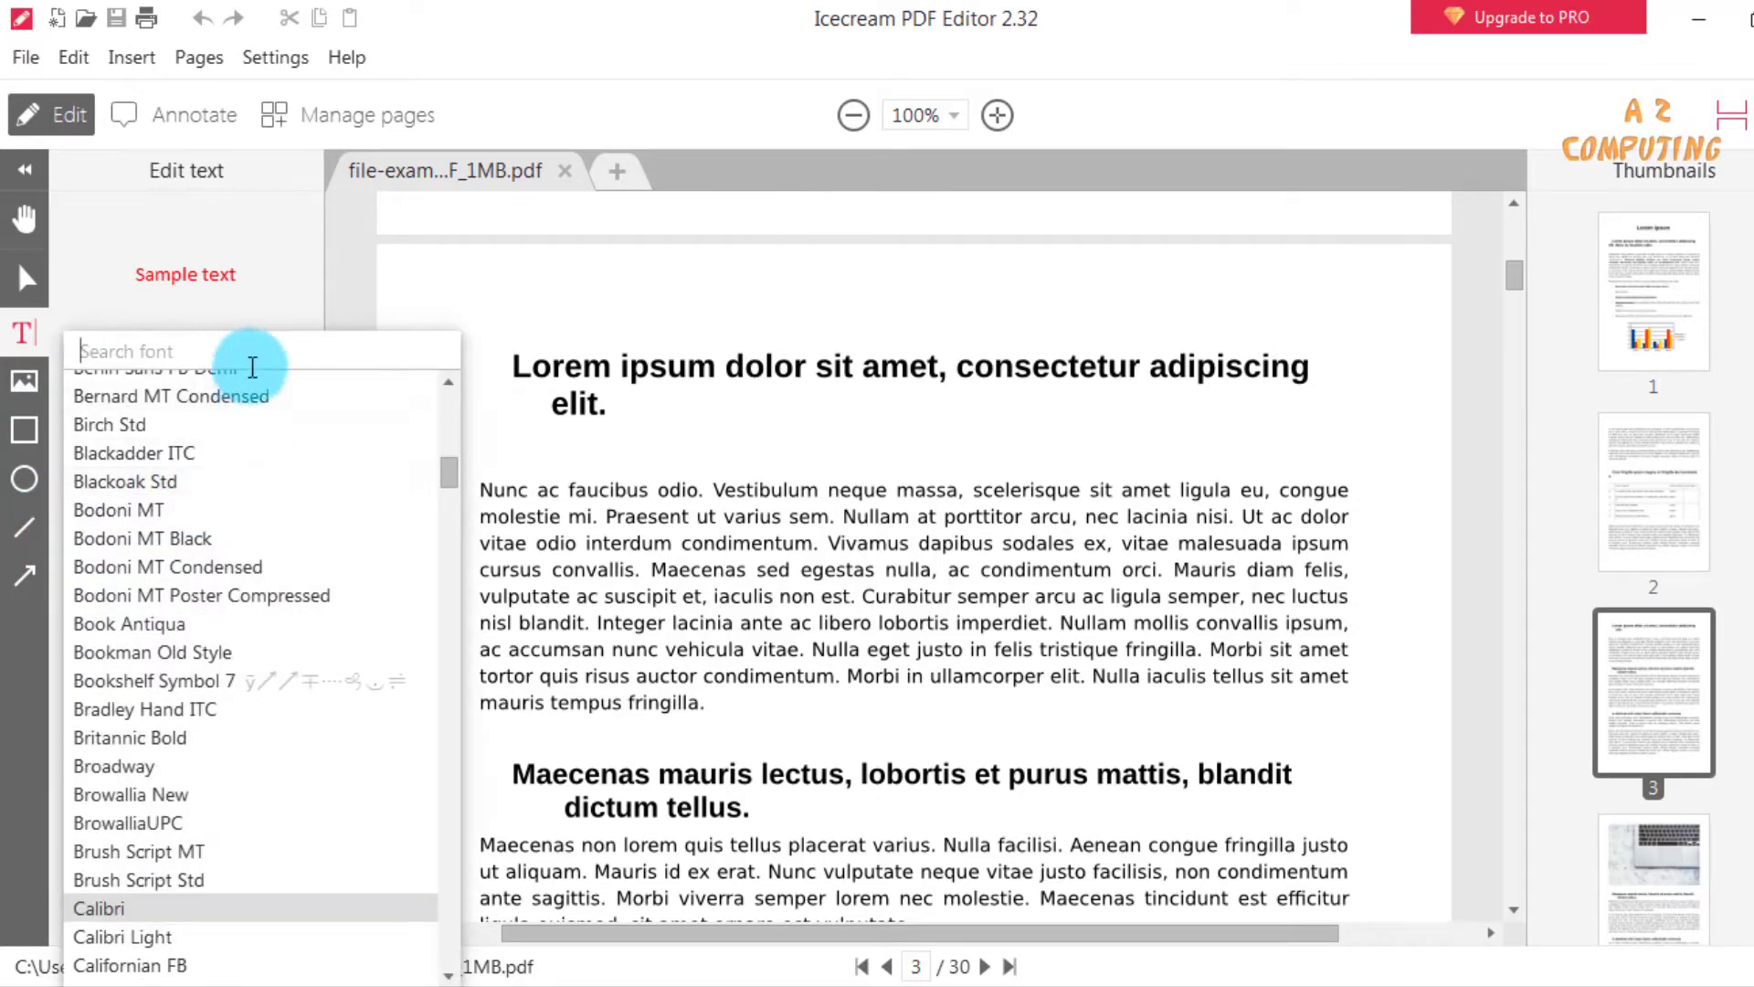
{"action": "left_click", "coordinate": [529, 476]}
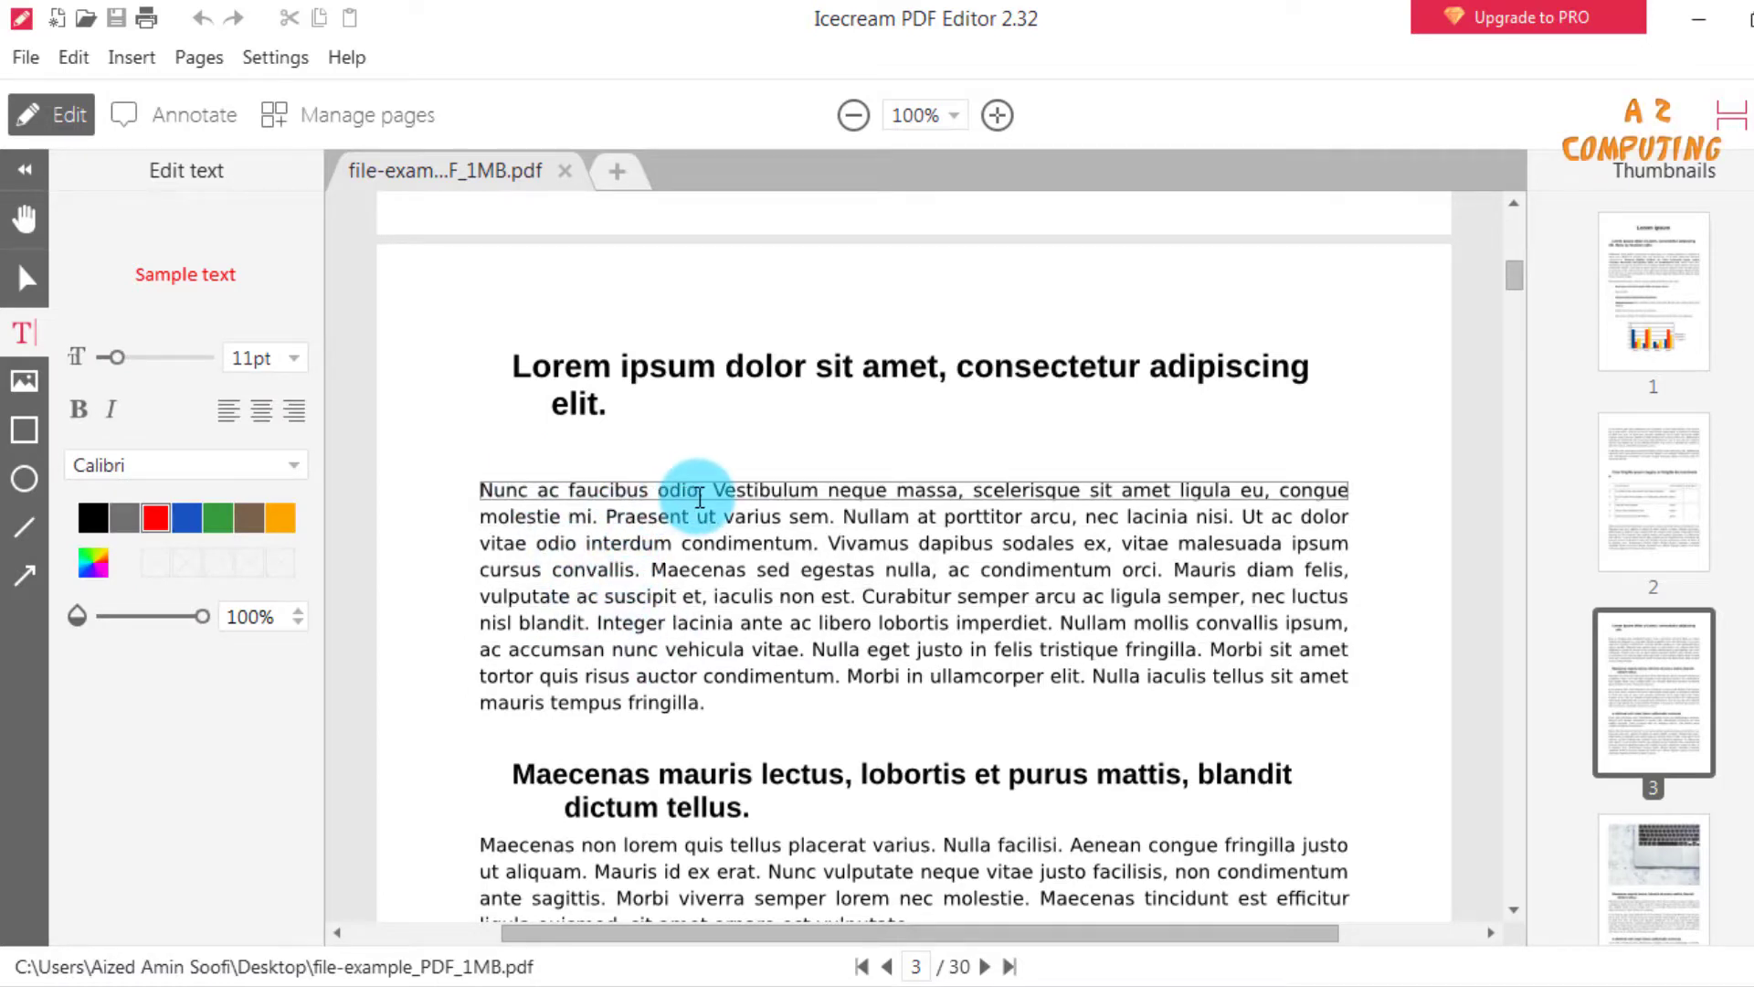
Replace the words "Nunc ac faucibus odio" at the start of page 3's first paragraph with "Testing document".
{"action": "left_click_drag", "start_coordinate": [700, 498], "coordinate": [473, 490]}
{"action": "key", "text": "Delete"}
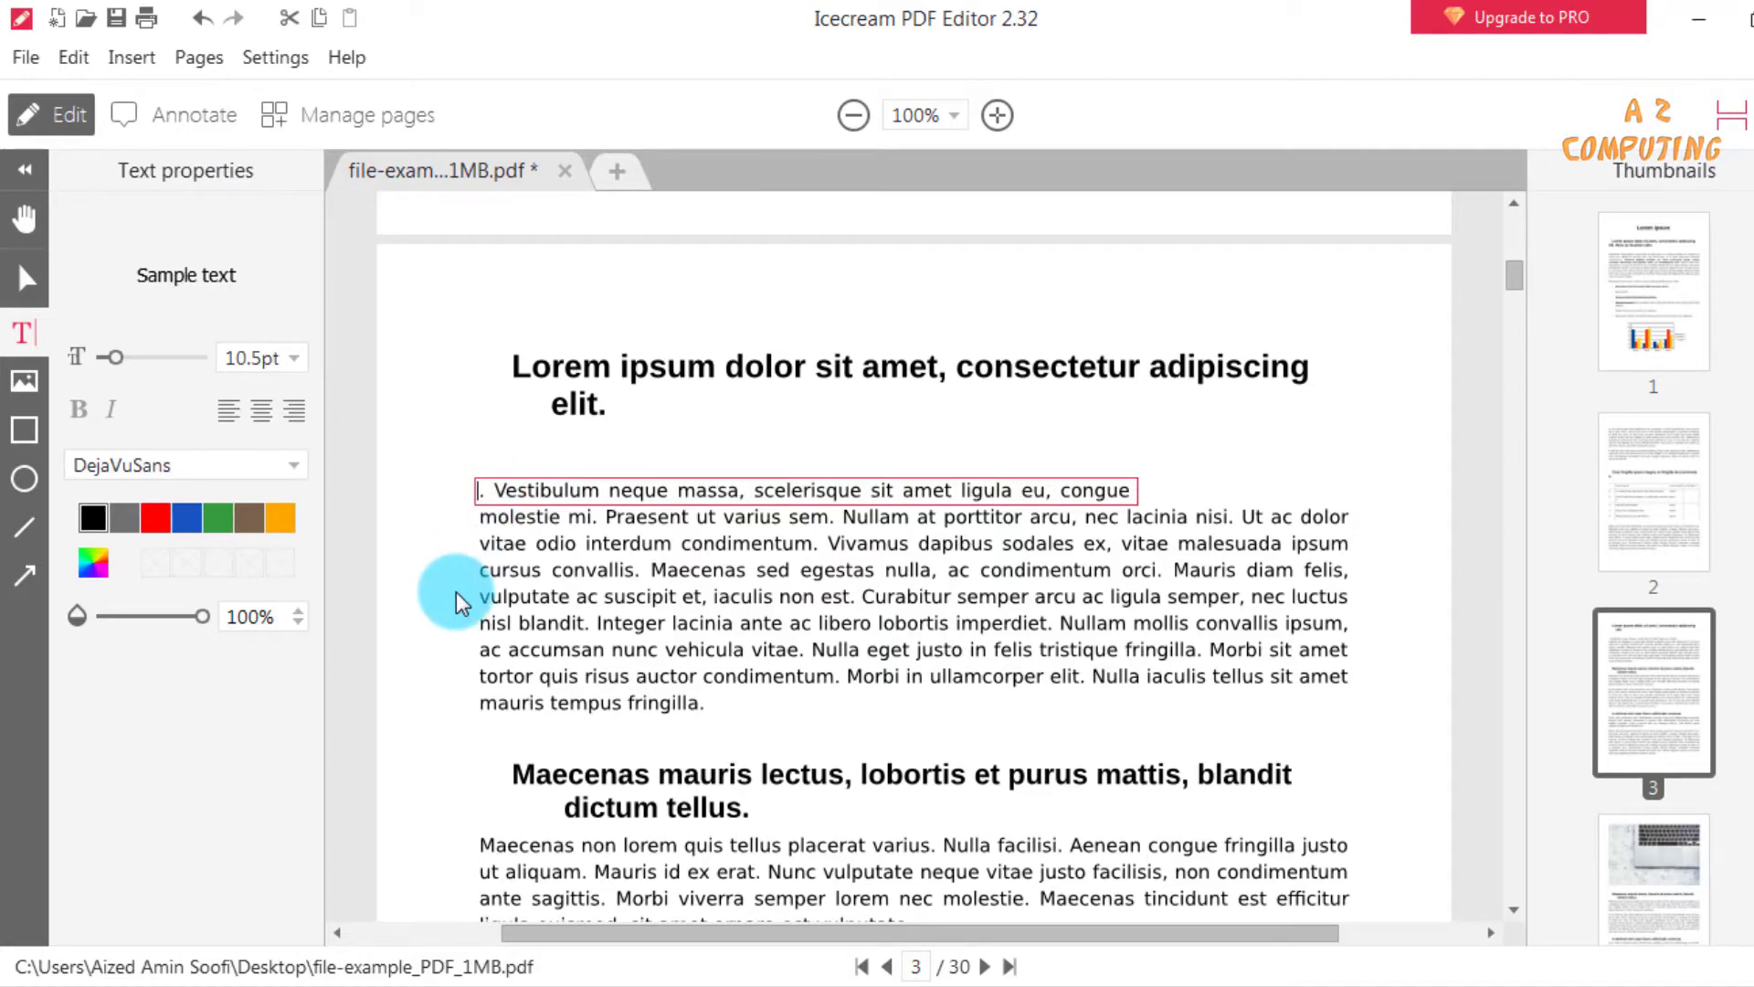
{"action": "type", "text": "Testing document"}
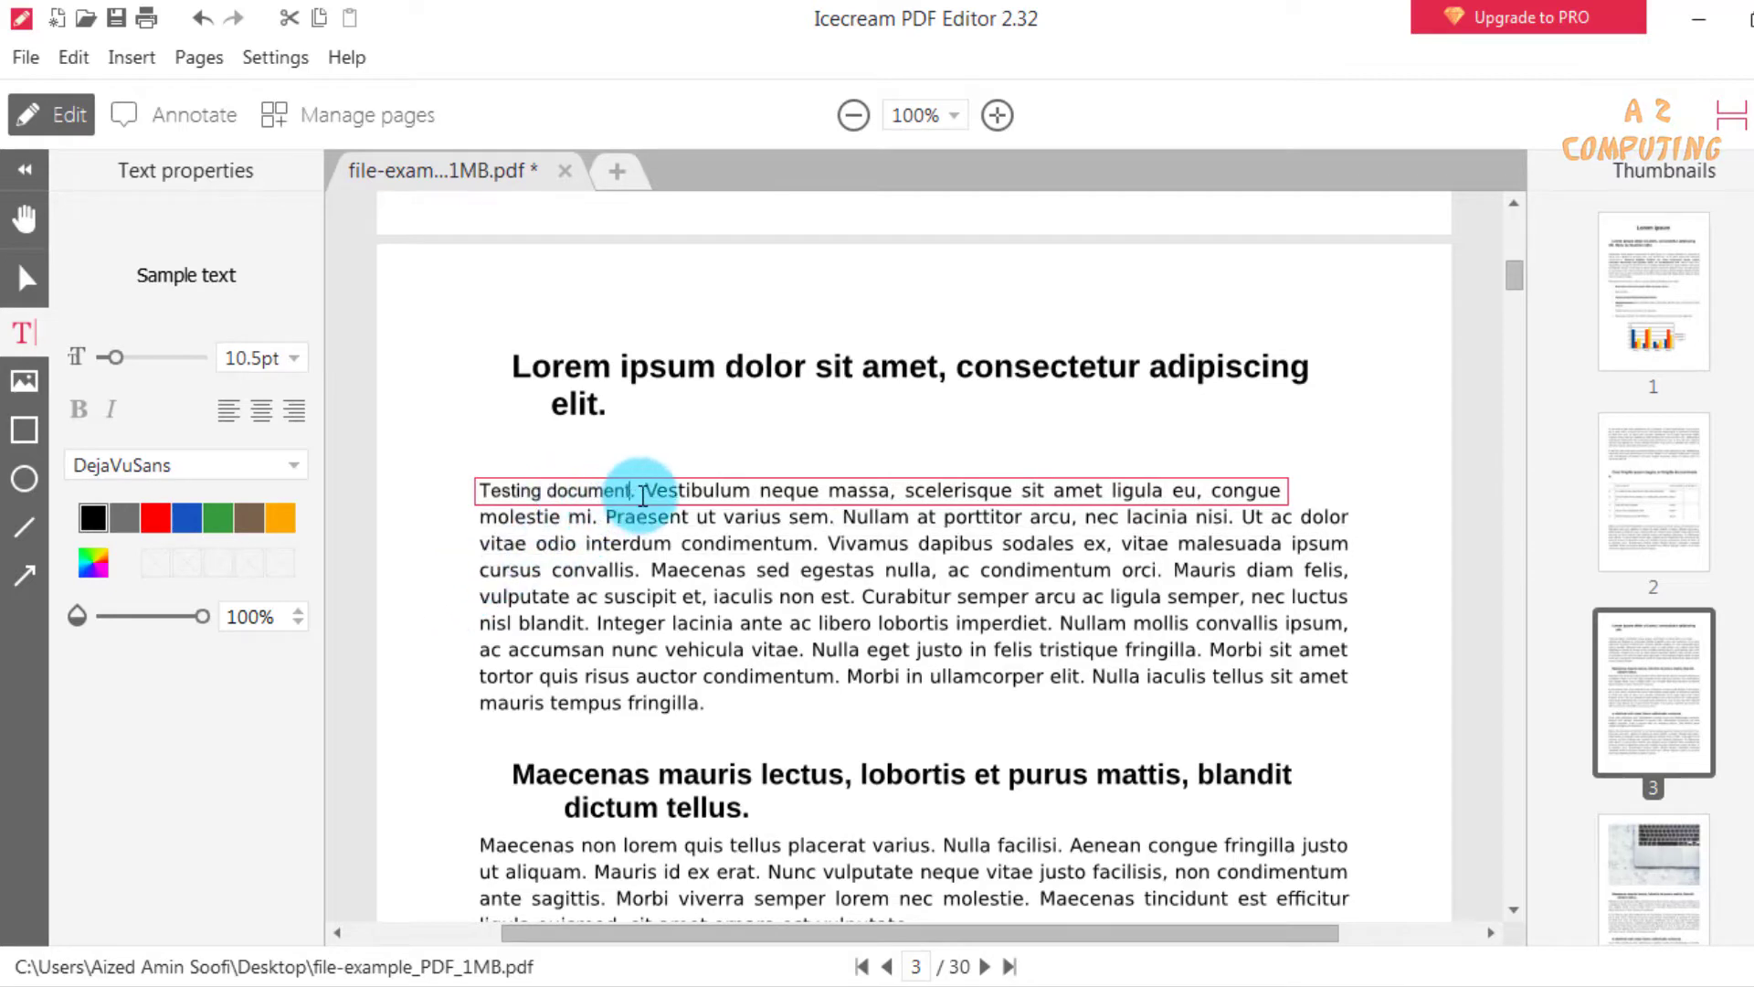
Format the words "Testing document" in green with a 16 pt font size.
{"action": "left_click_drag", "start_coordinate": [471, 492], "coordinate": [633, 490]}
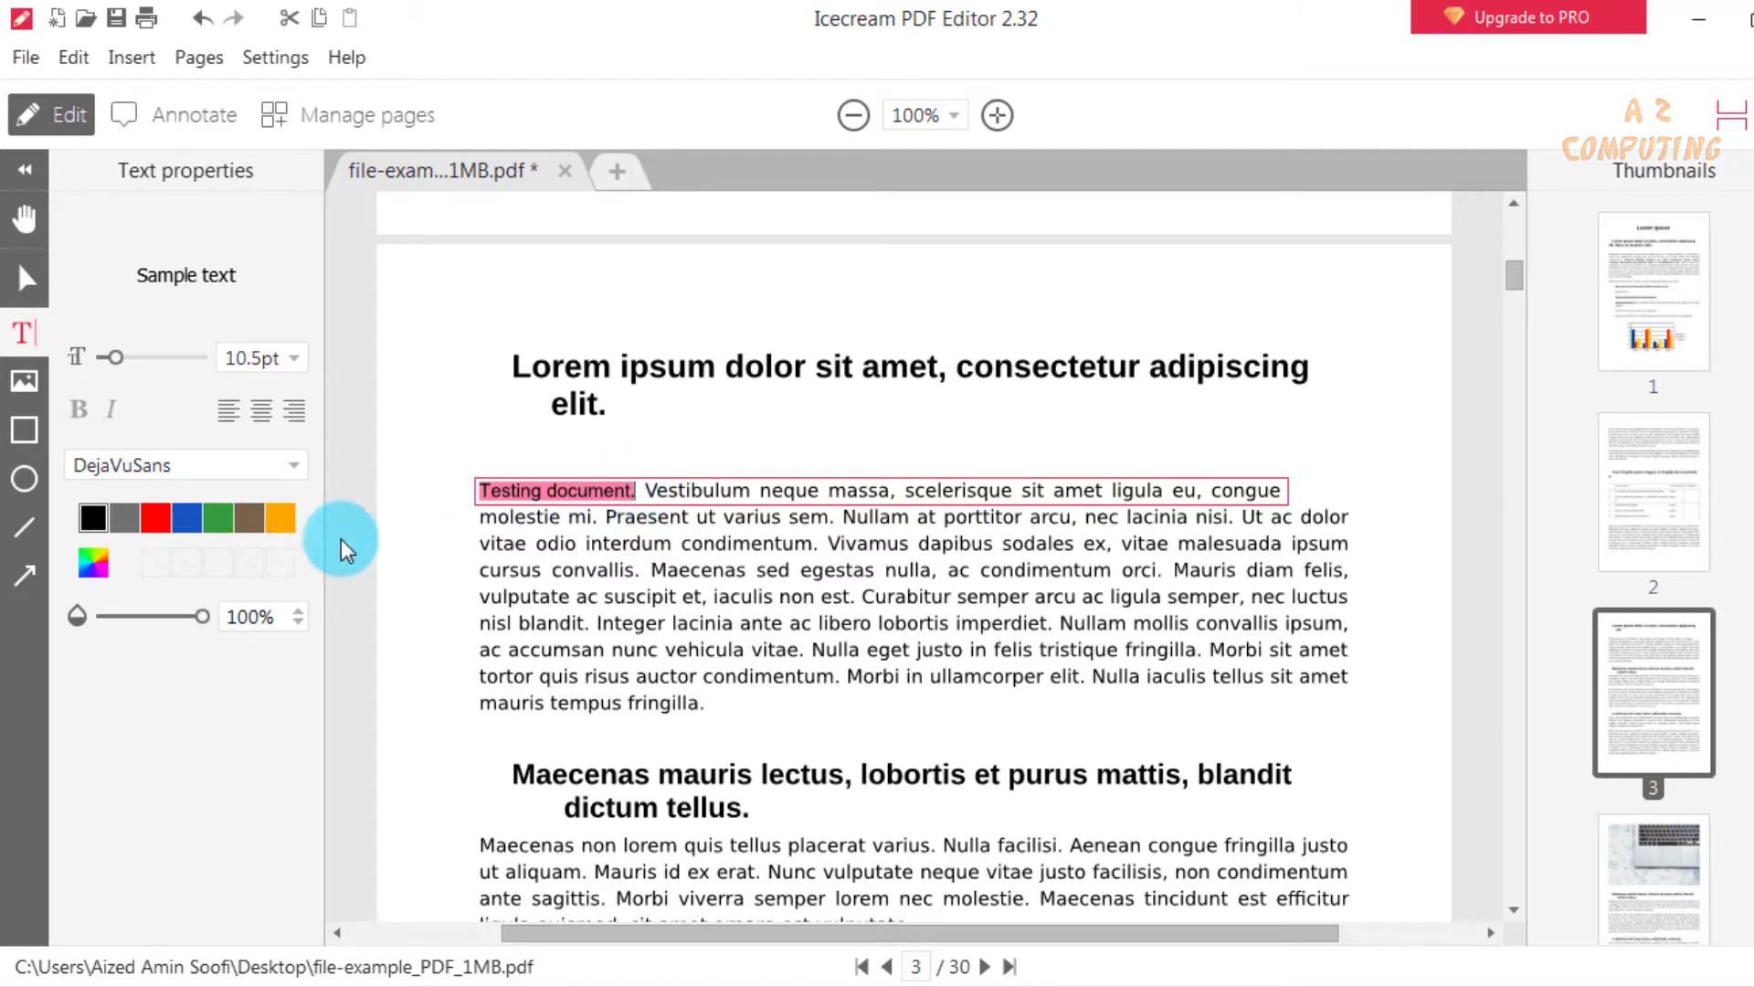
{"action": "left_click", "coordinate": [217, 518]}
{"action": "left_click", "coordinate": [464, 572]}
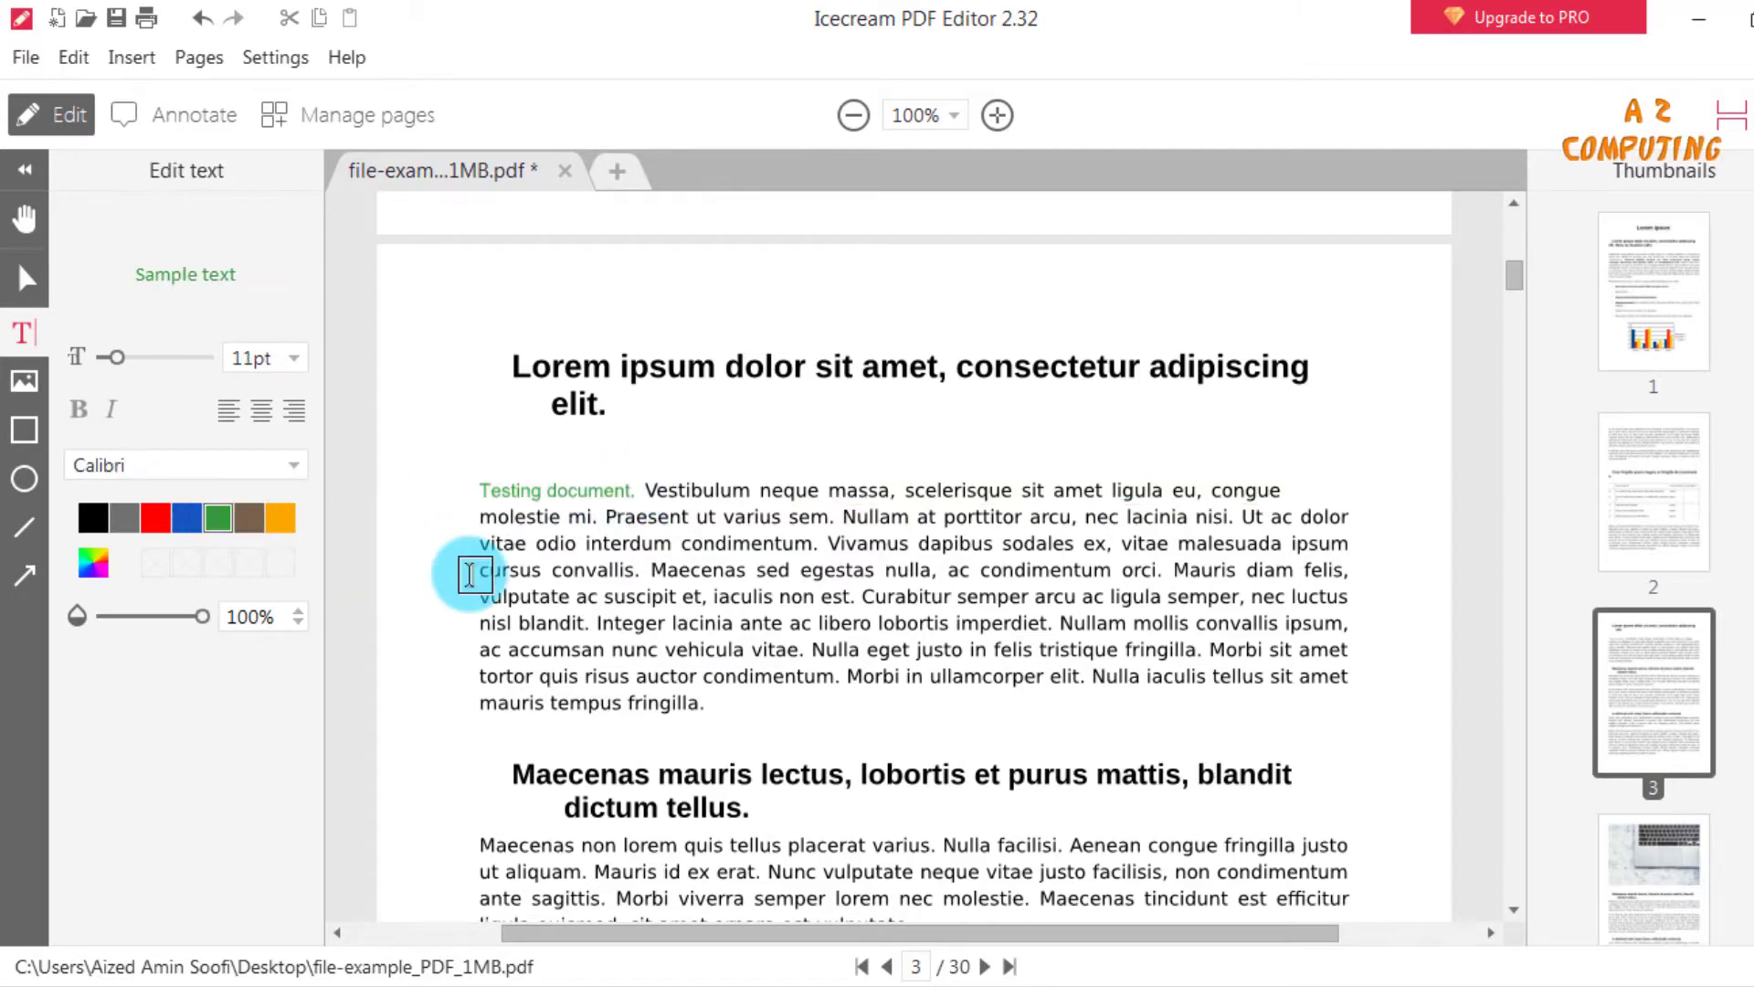
{"action": "left_click_drag", "start_coordinate": [478, 494], "coordinate": [630, 490]}
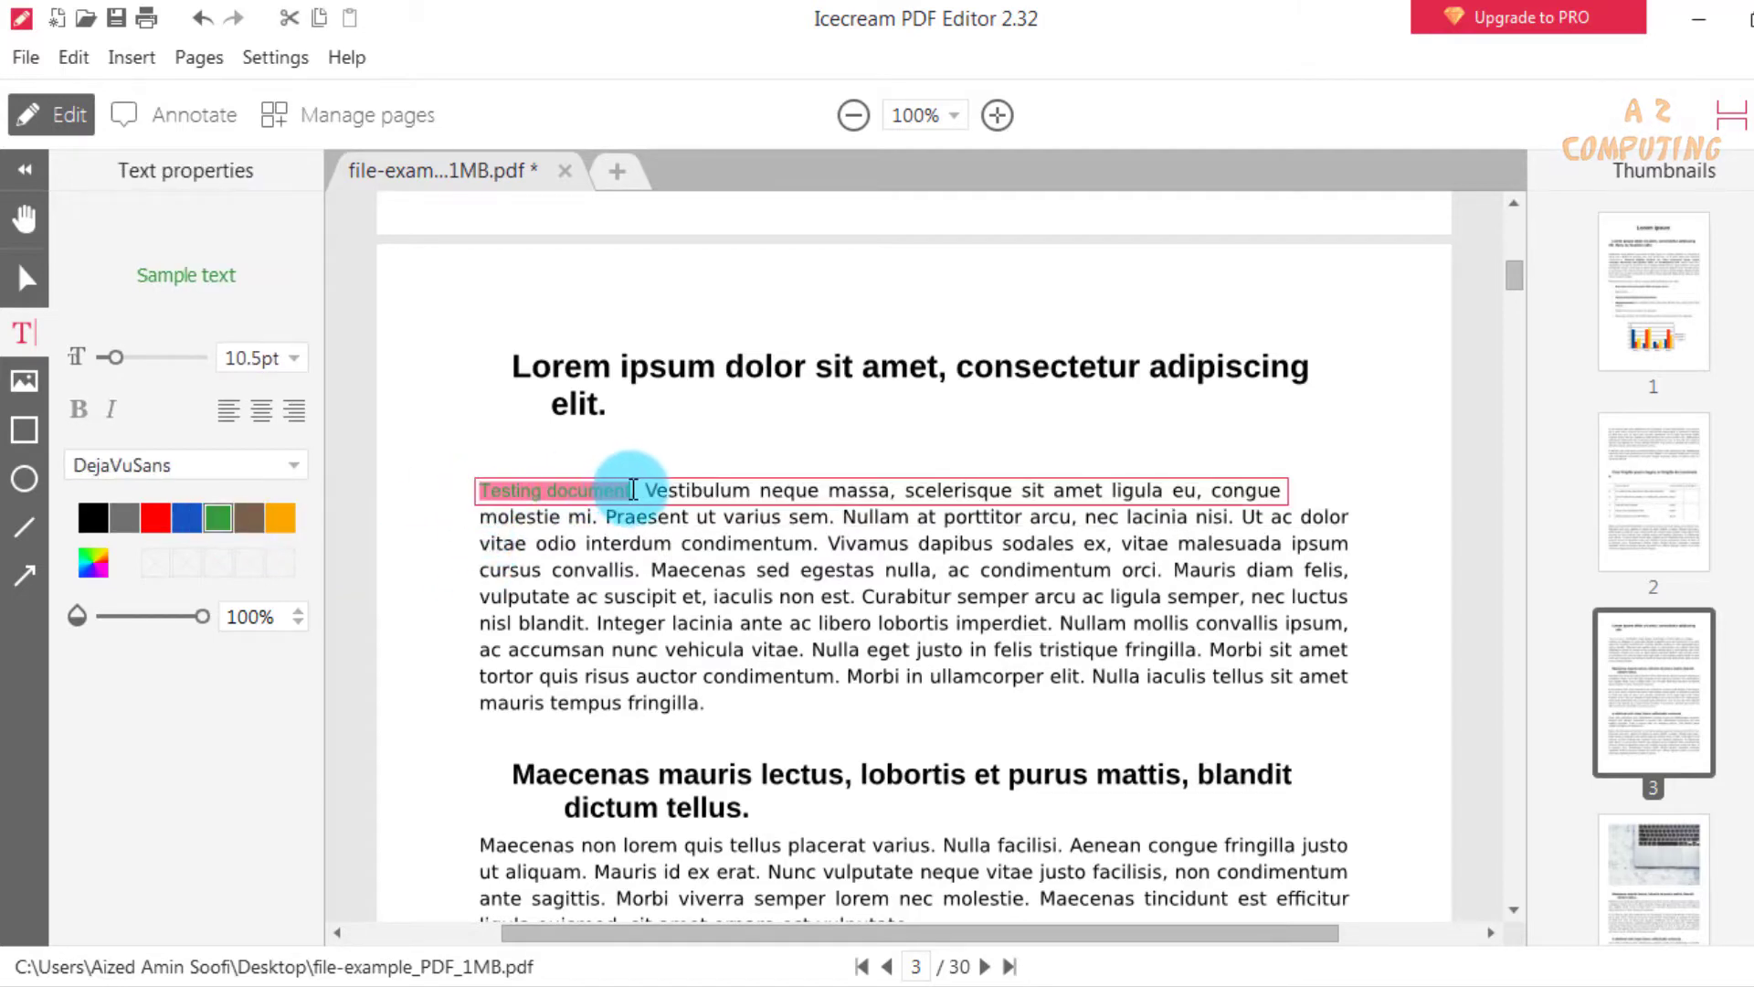
{"action": "left_click", "coordinate": [293, 357]}
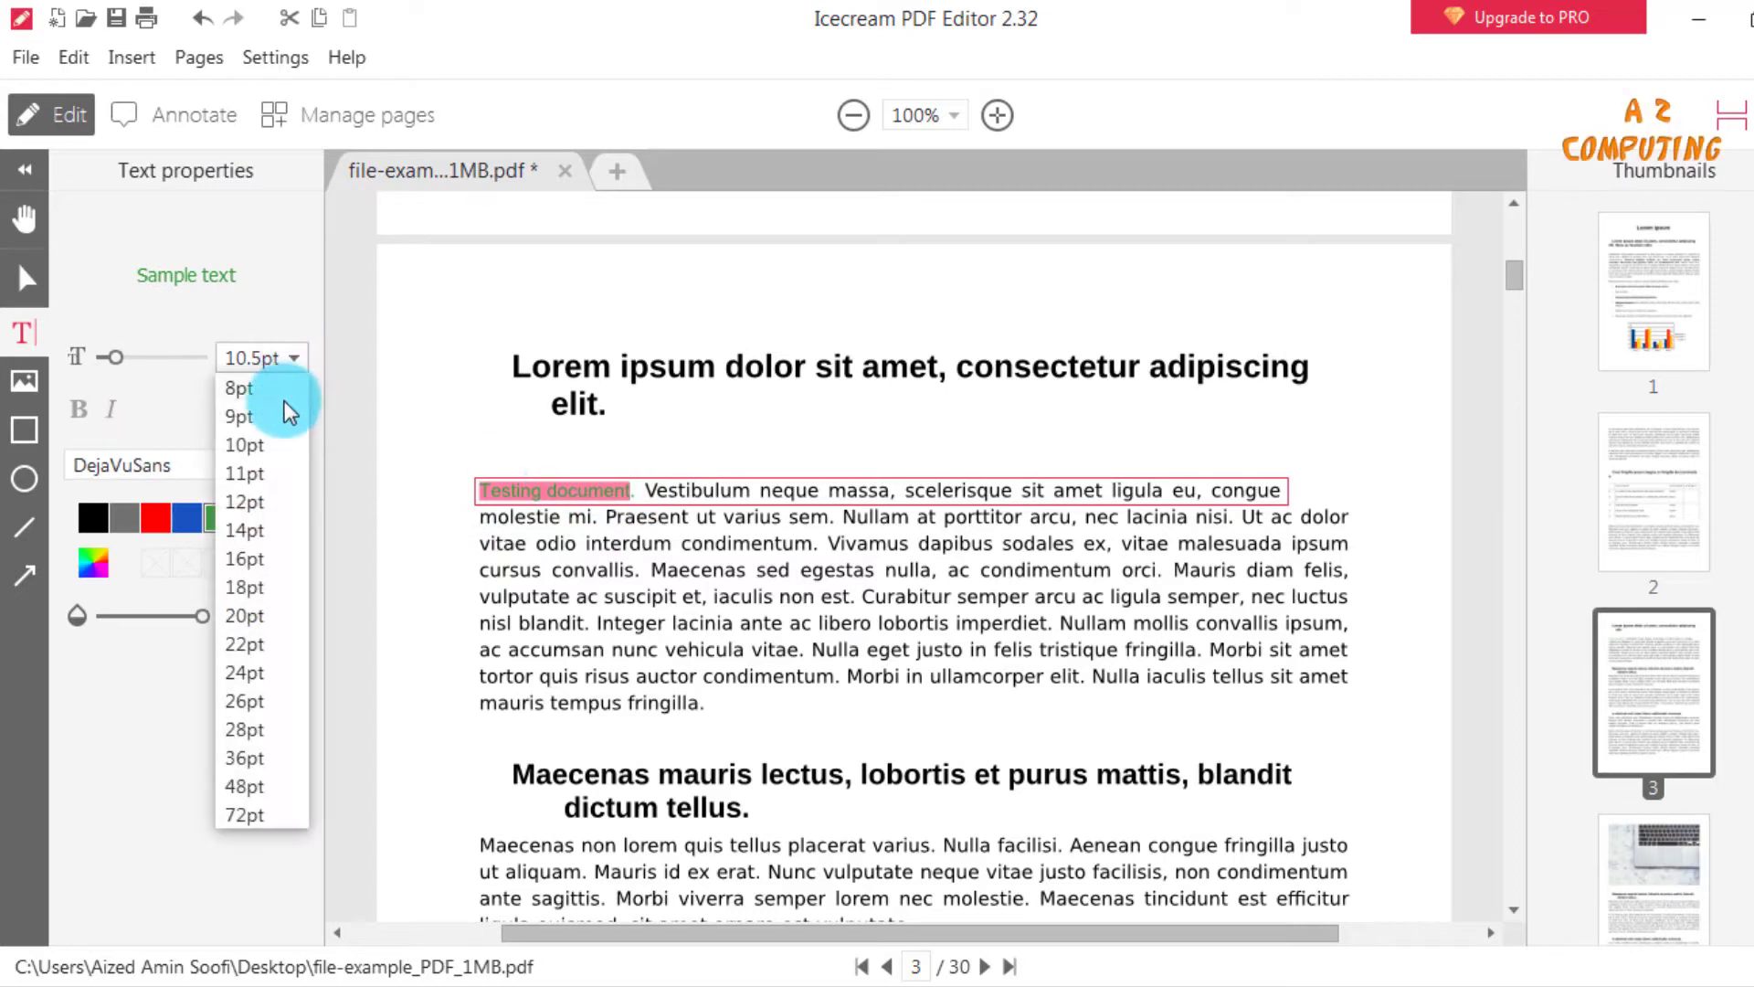
{"action": "left_click", "coordinate": [266, 559]}
{"action": "left_click", "coordinate": [736, 687]}
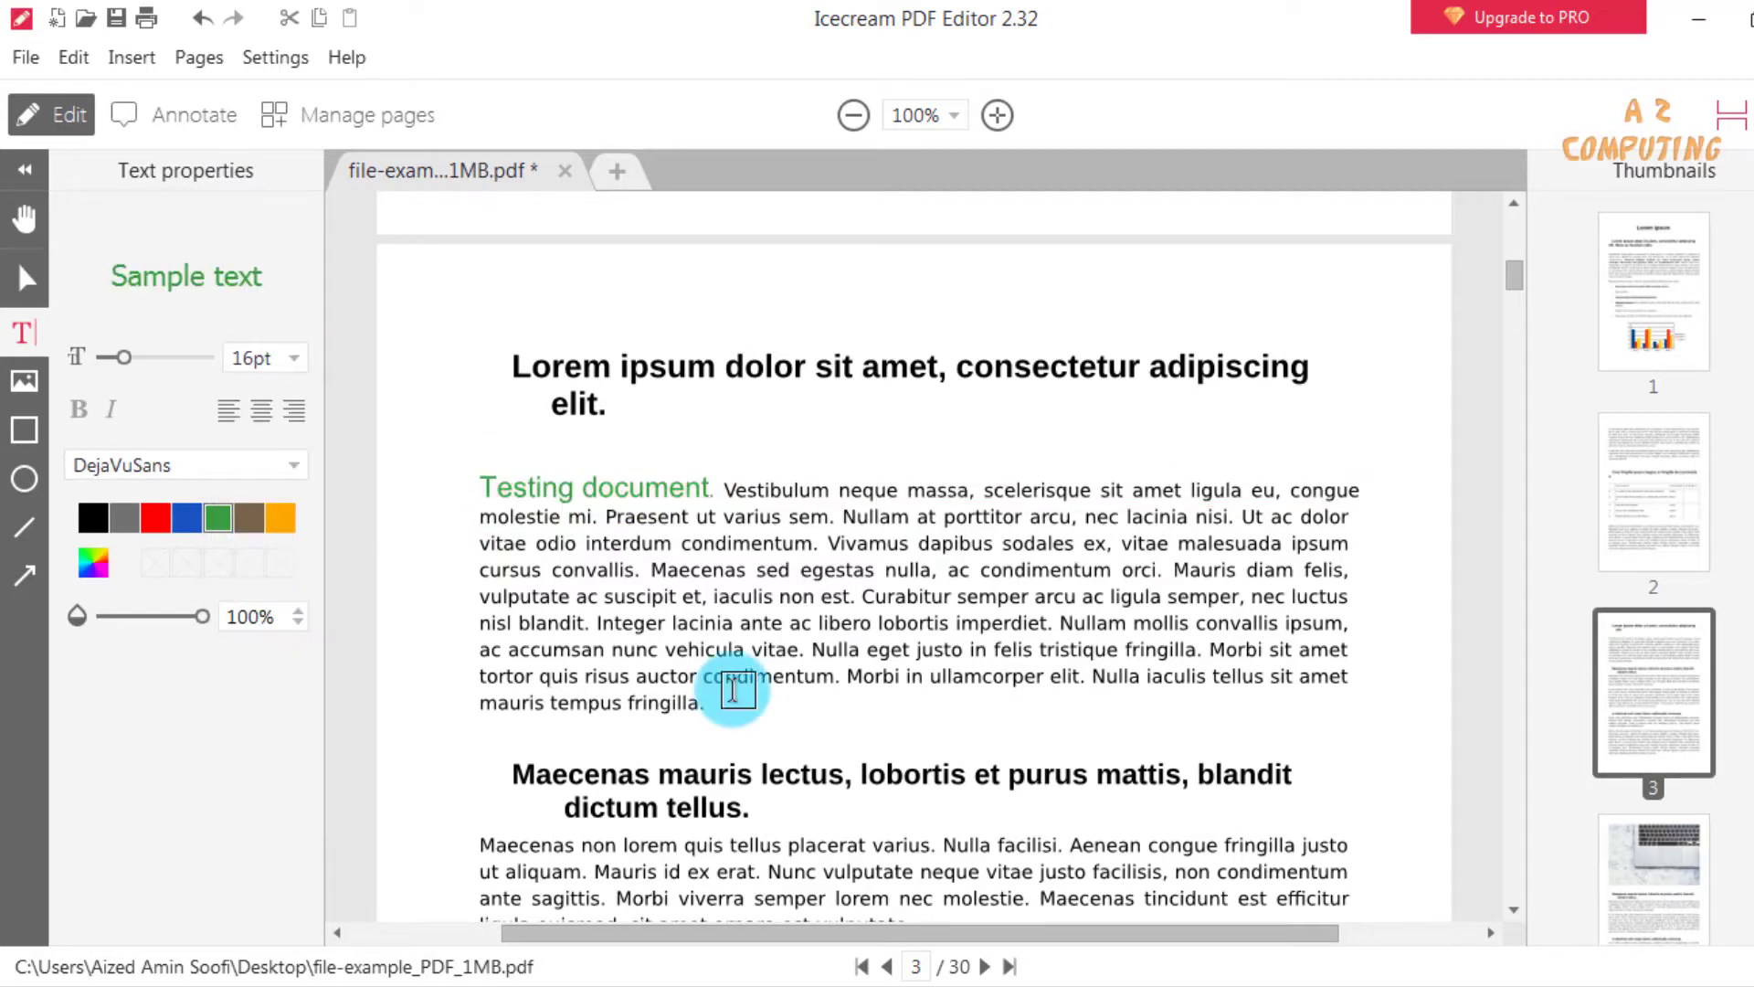
{"action": "left_click", "coordinate": [471, 477]}
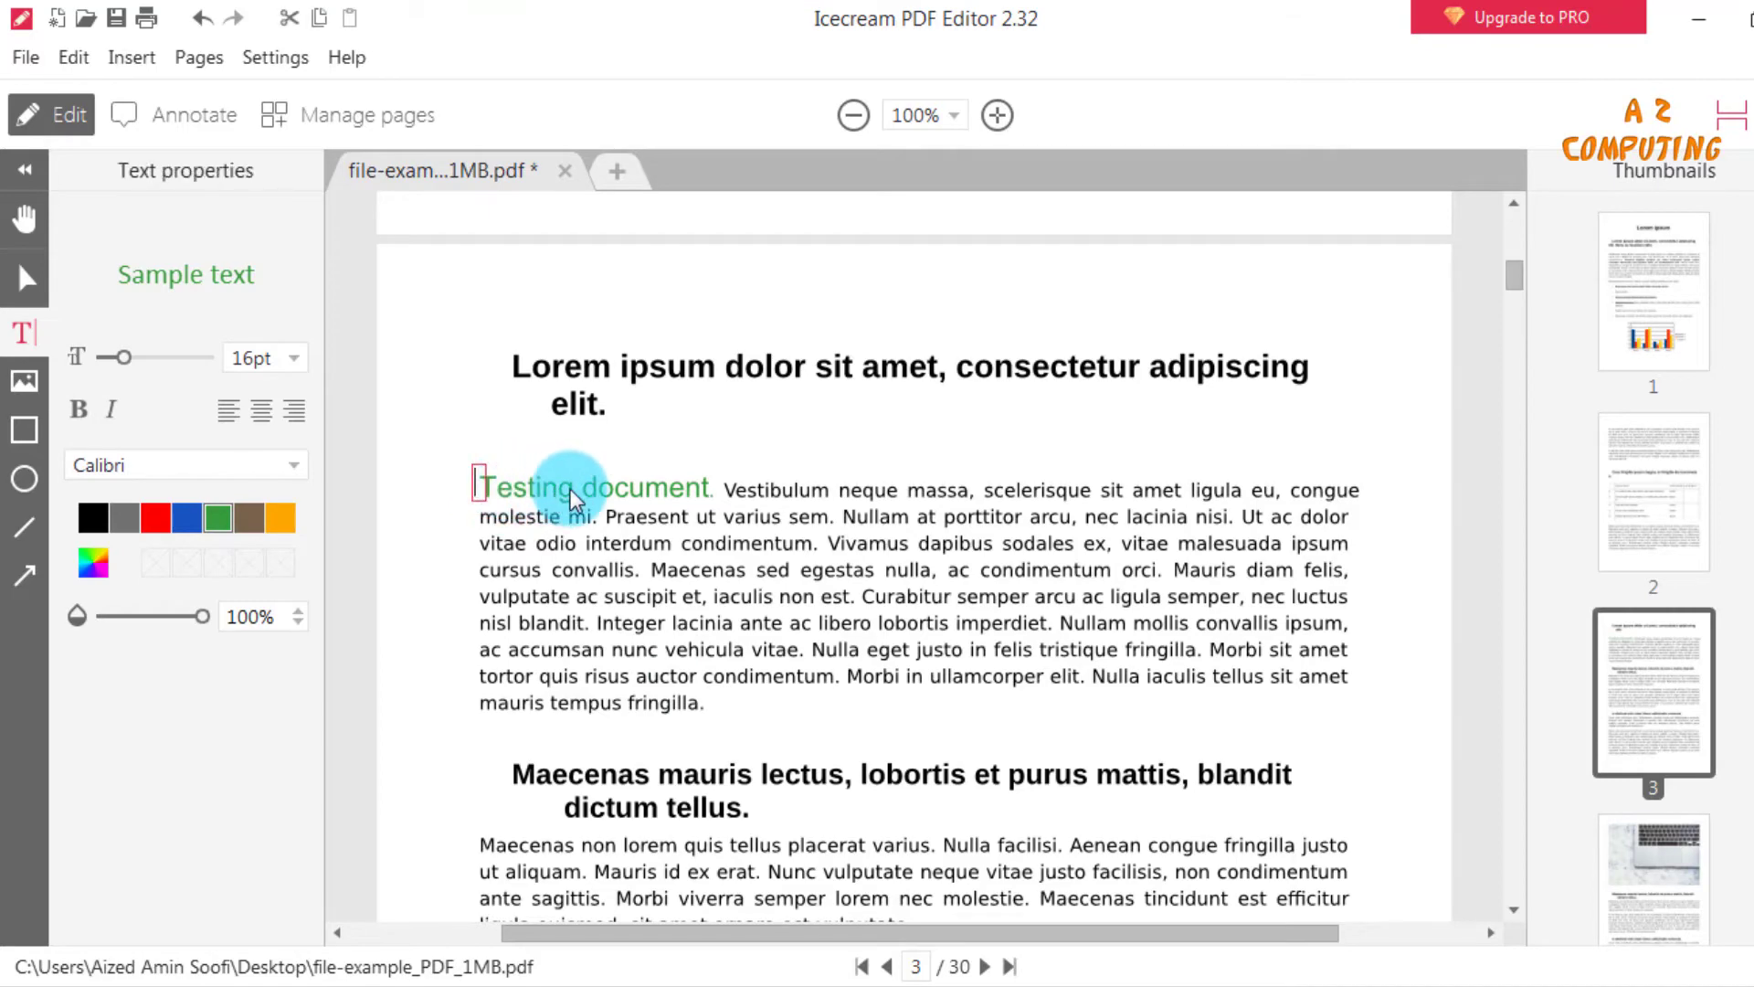
{"action": "left_click", "coordinate": [593, 490]}
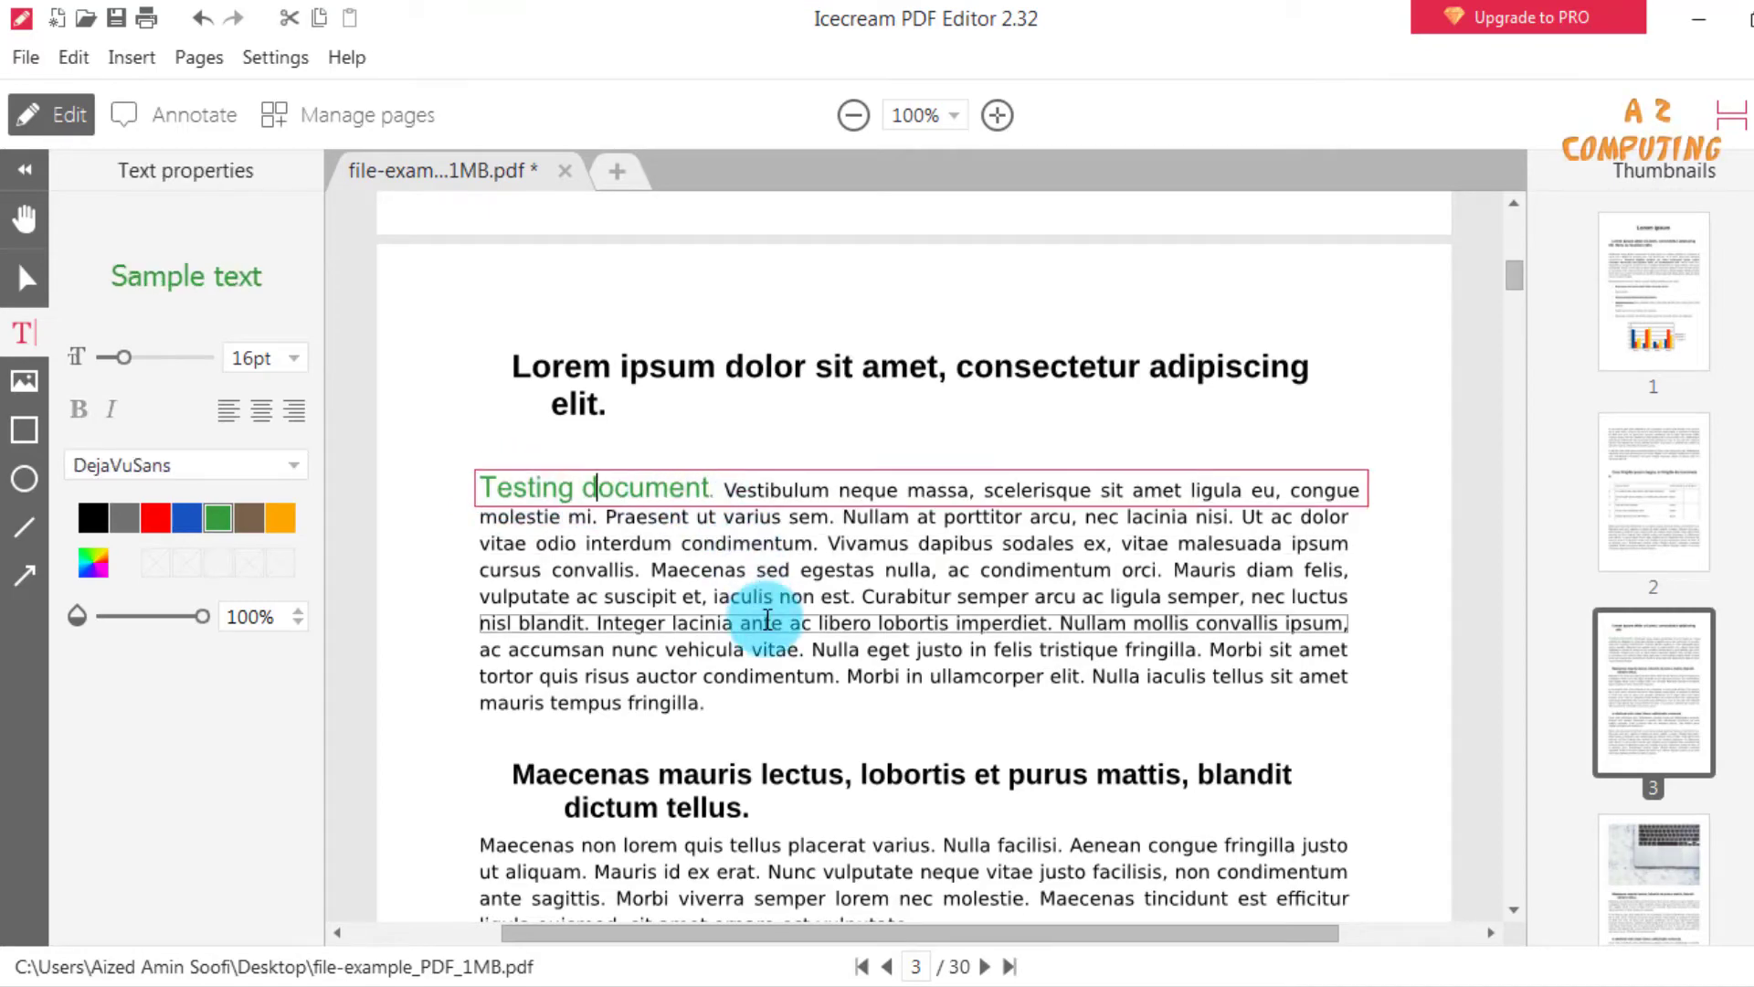
Replace the first line of the heading beginning "Maecenas mauris lectus" on page 3 with "hello new document".
{"action": "scroll", "coordinate": [744, 672], "scroll_direction": "down", "scroll_amount": 2}
{"action": "left_click", "coordinate": [518, 630]}
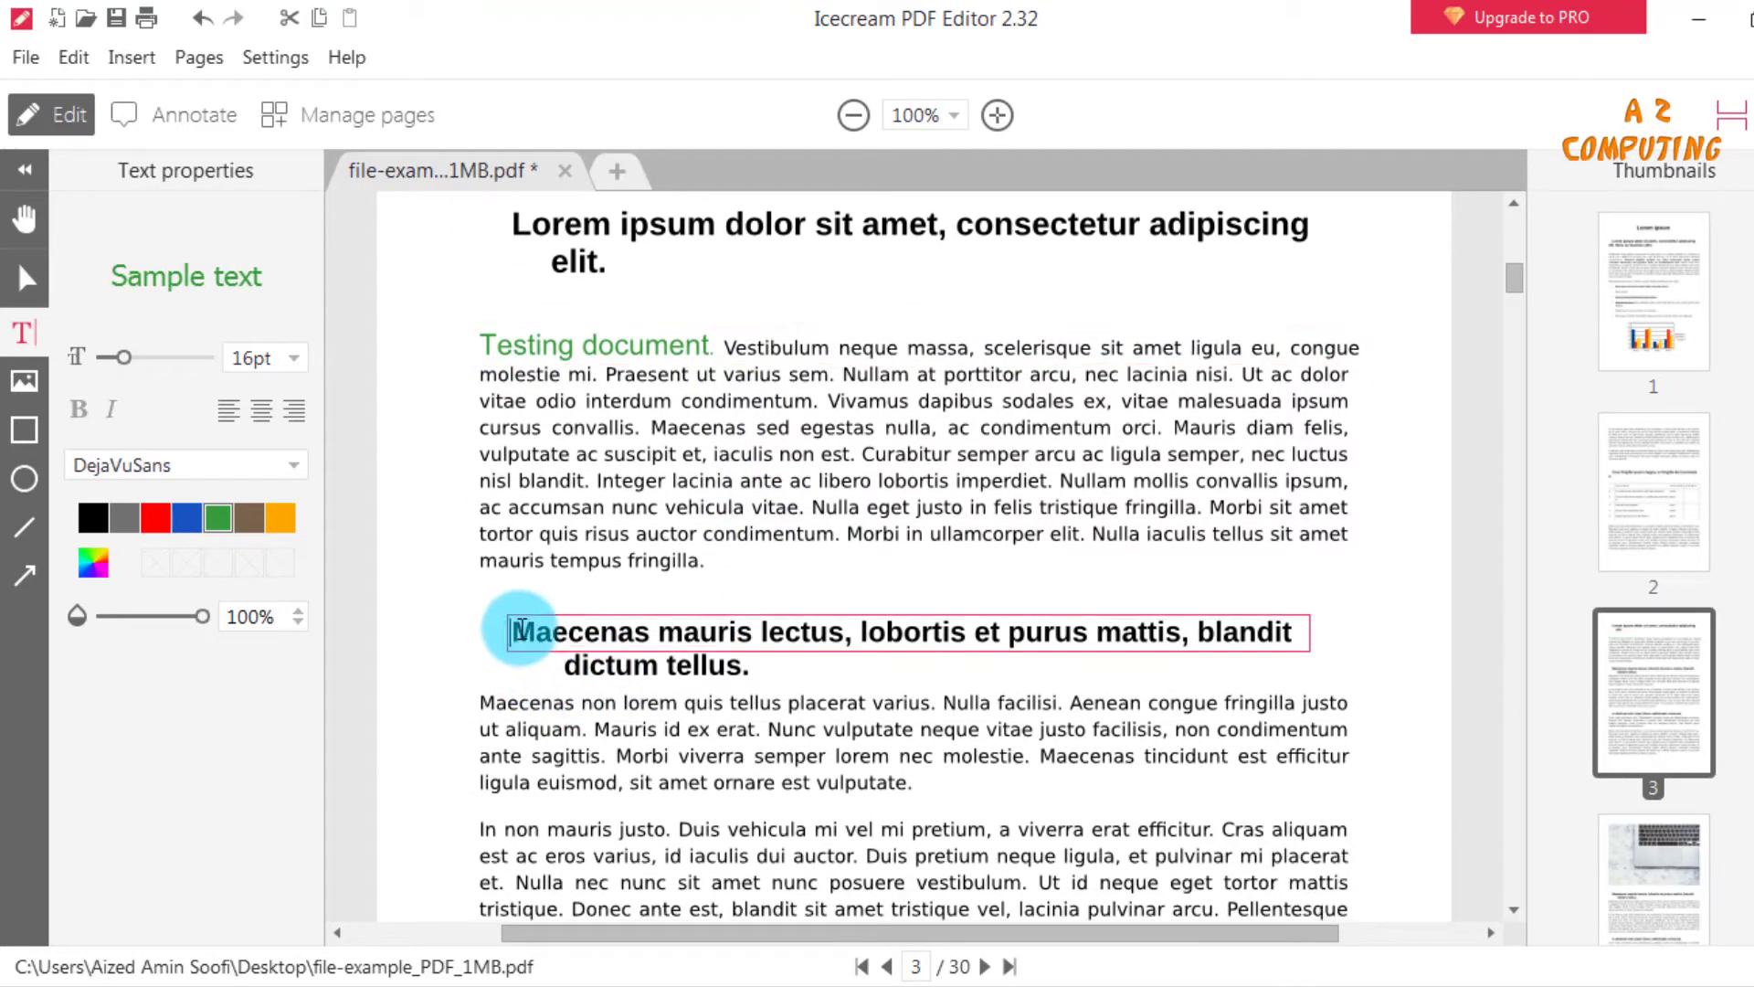
{"action": "left_click_drag", "start_coordinate": [518, 631], "coordinate": [1302, 657]}
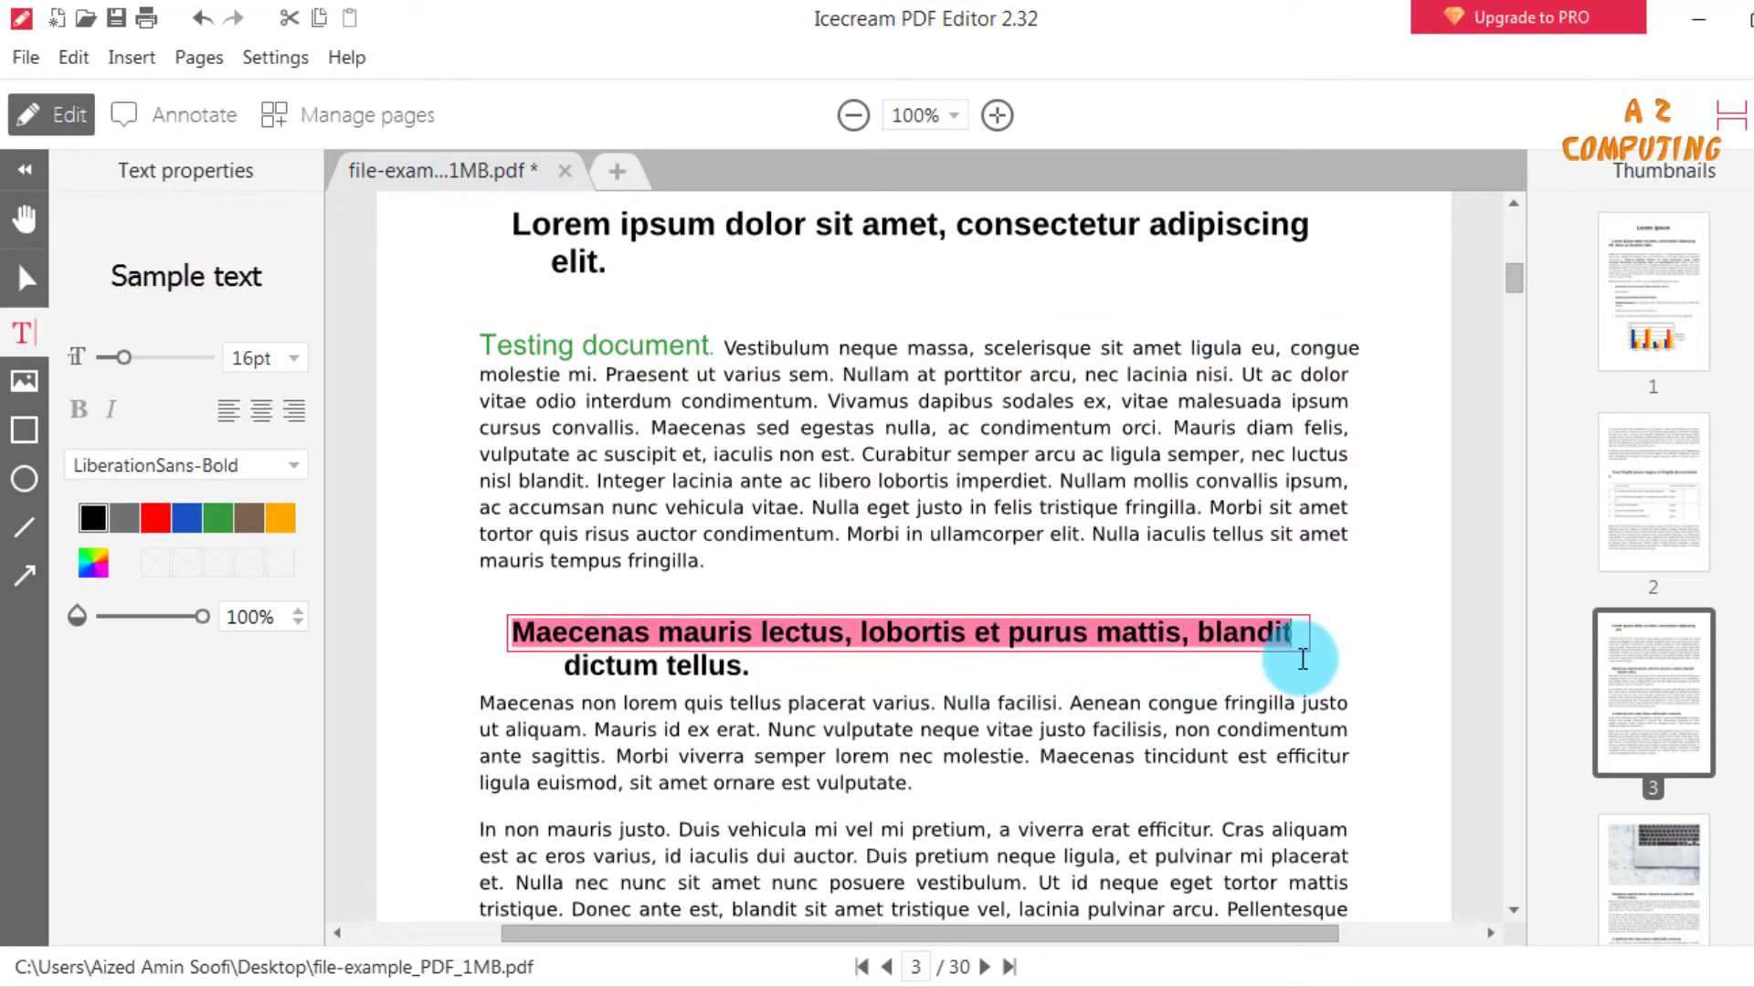
{"action": "key", "text": "Delete"}
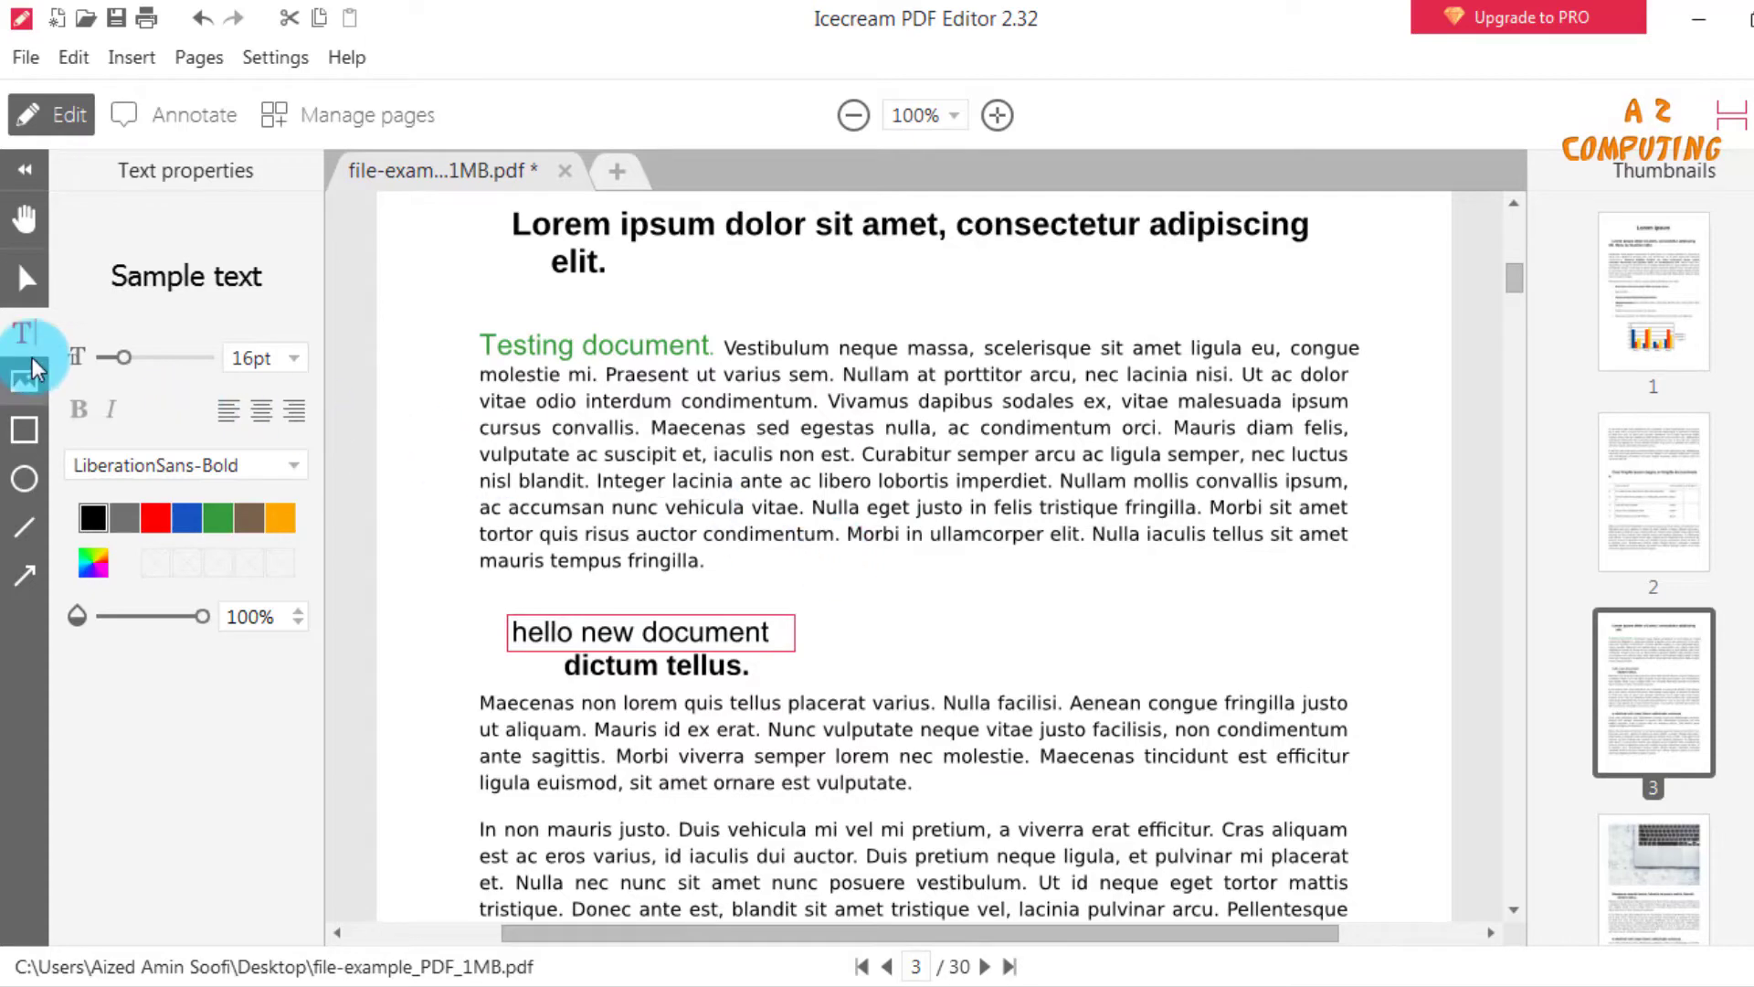
Open the file chooser for adding an image to the page and dismiss it.
{"action": "left_click", "coordinate": [28, 382]}
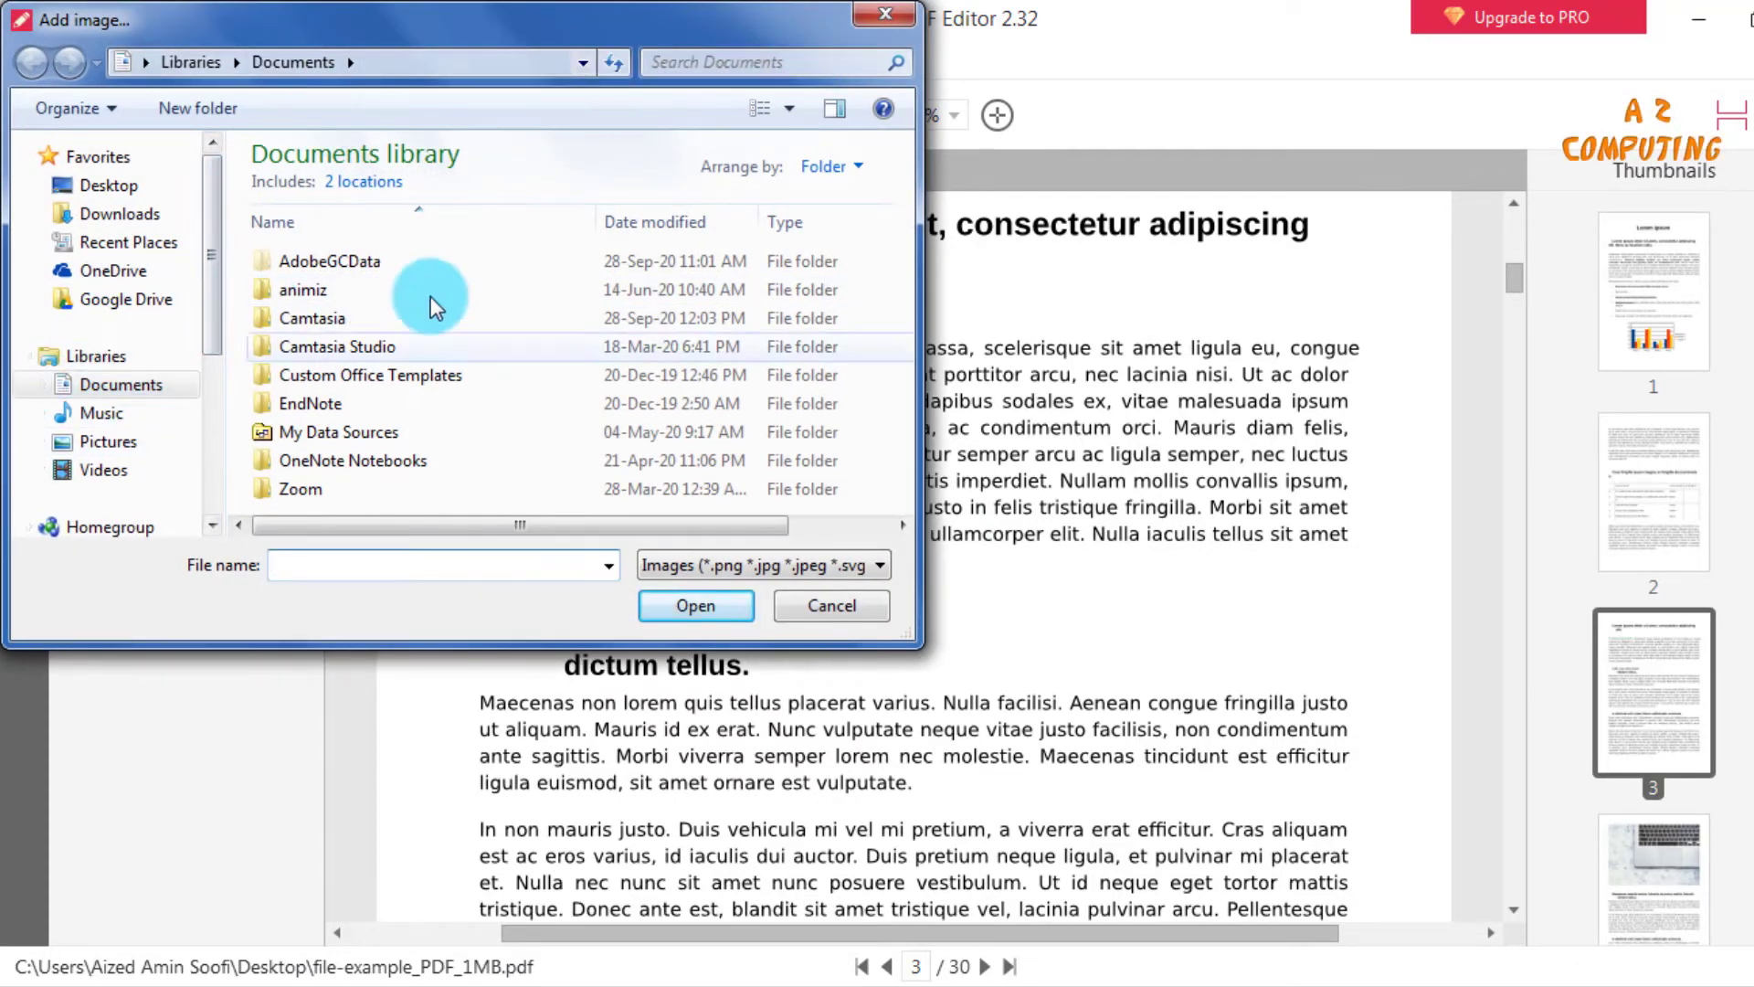
{"action": "left_click", "coordinate": [903, 24]}
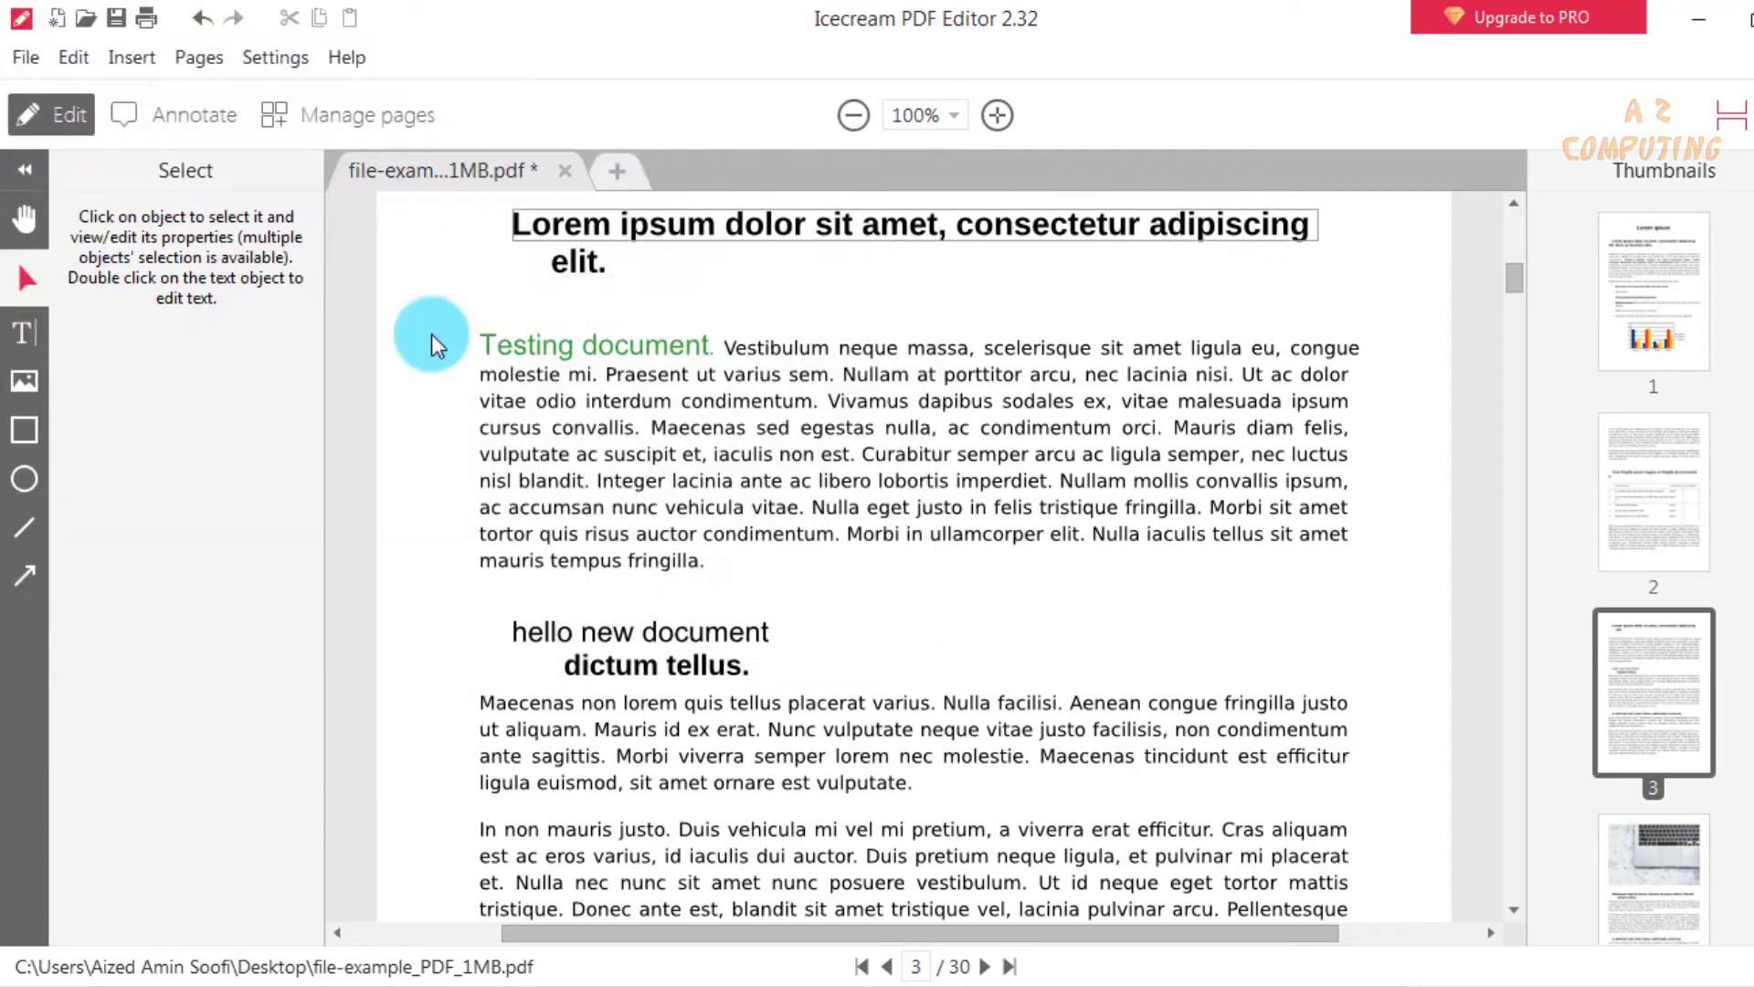
Draw a circle with a 1 pt green stroke and light blue fill beside the "hello new document" line, and delete it.
{"action": "left_click", "coordinate": [25, 478]}
{"action": "left_click", "coordinate": [177, 307]}
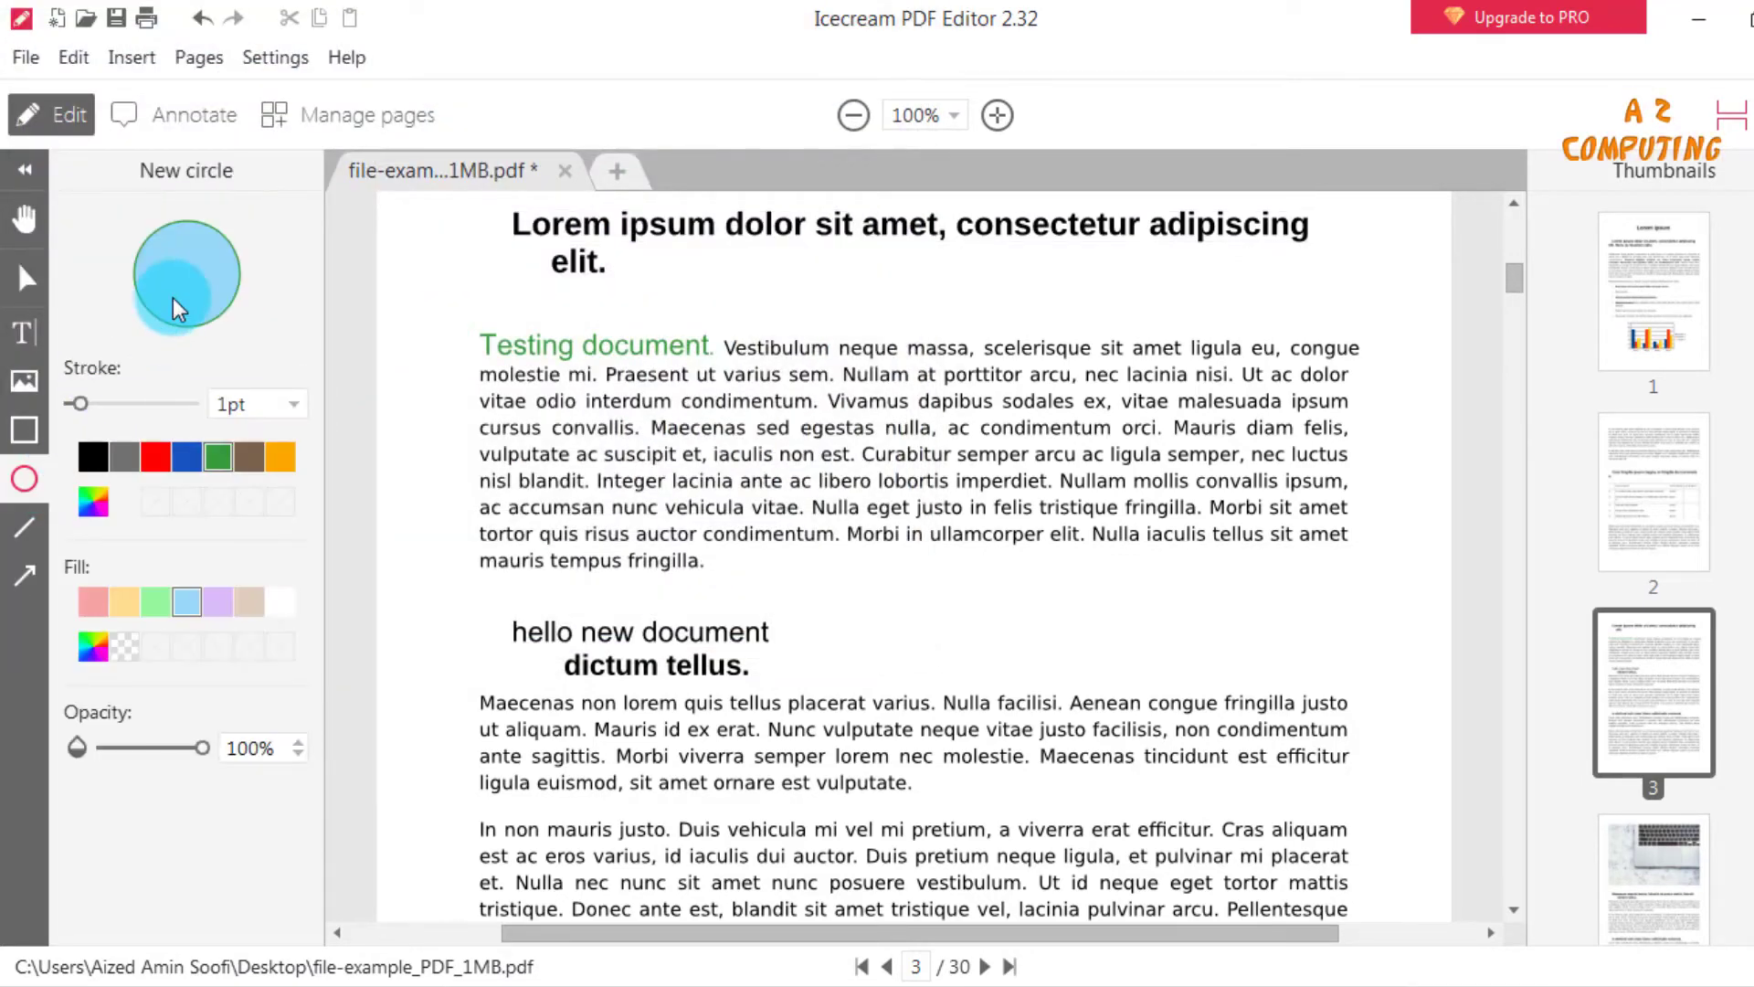
{"action": "left_click_drag", "start_coordinate": [840, 575], "coordinate": [993, 720]}
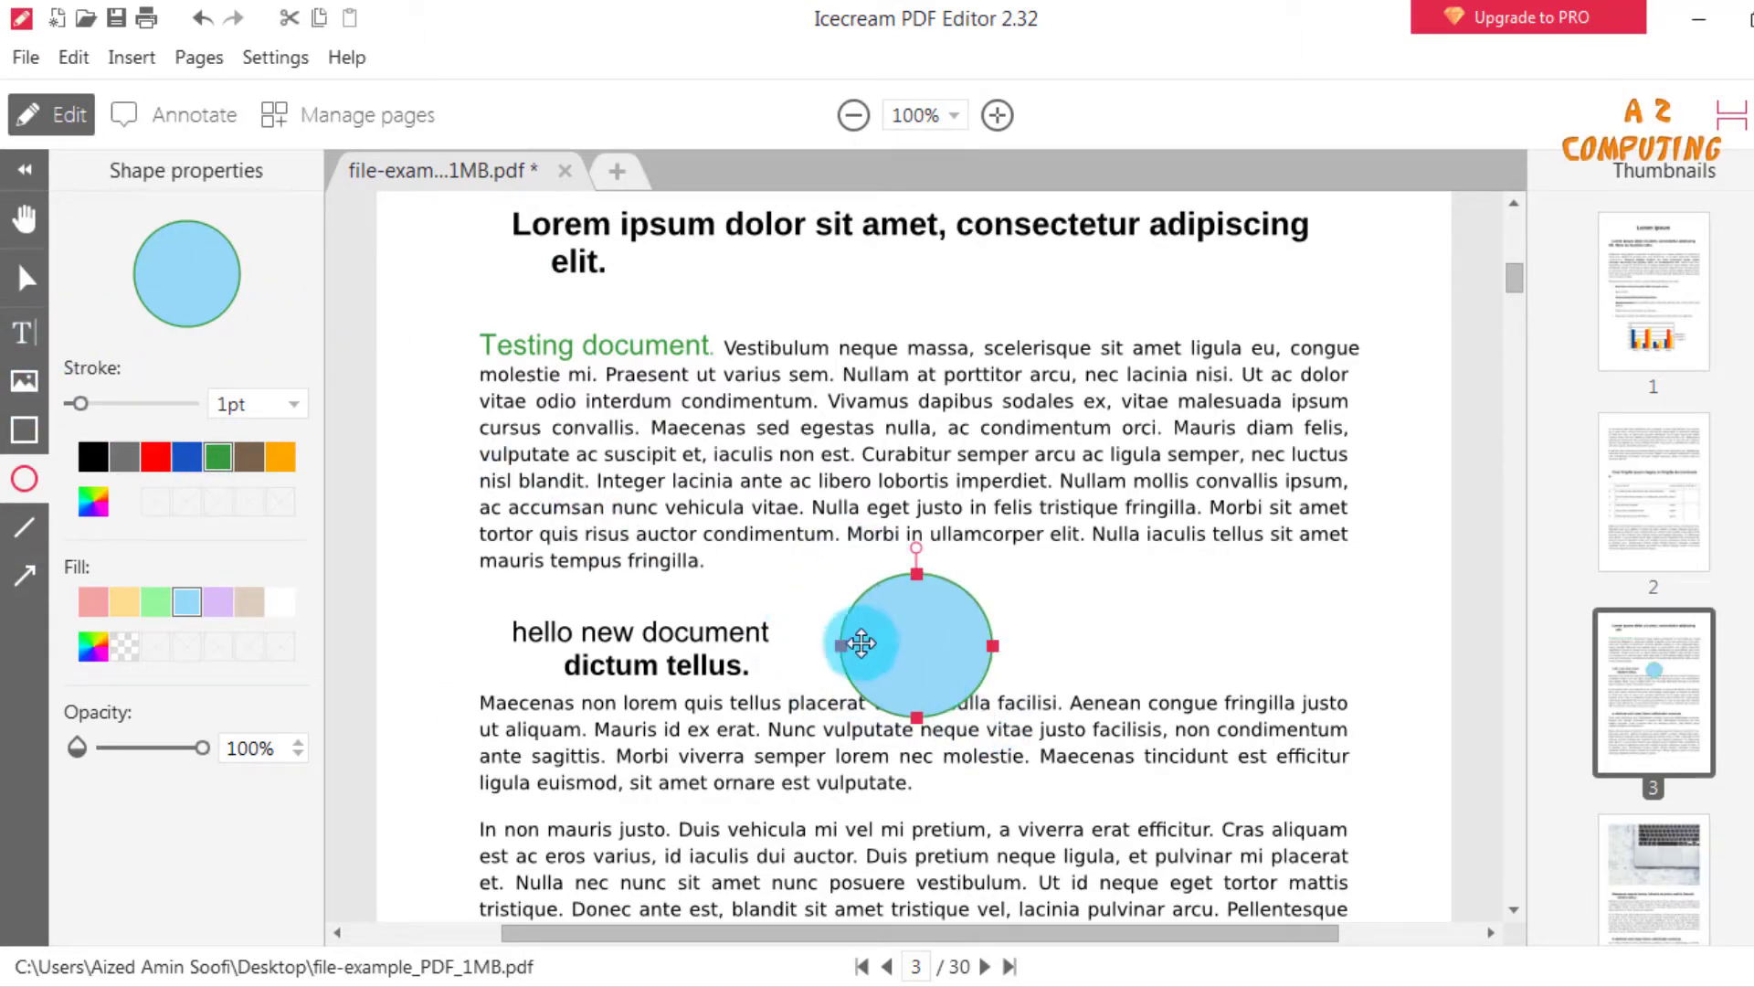
{"action": "key", "text": "Delete"}
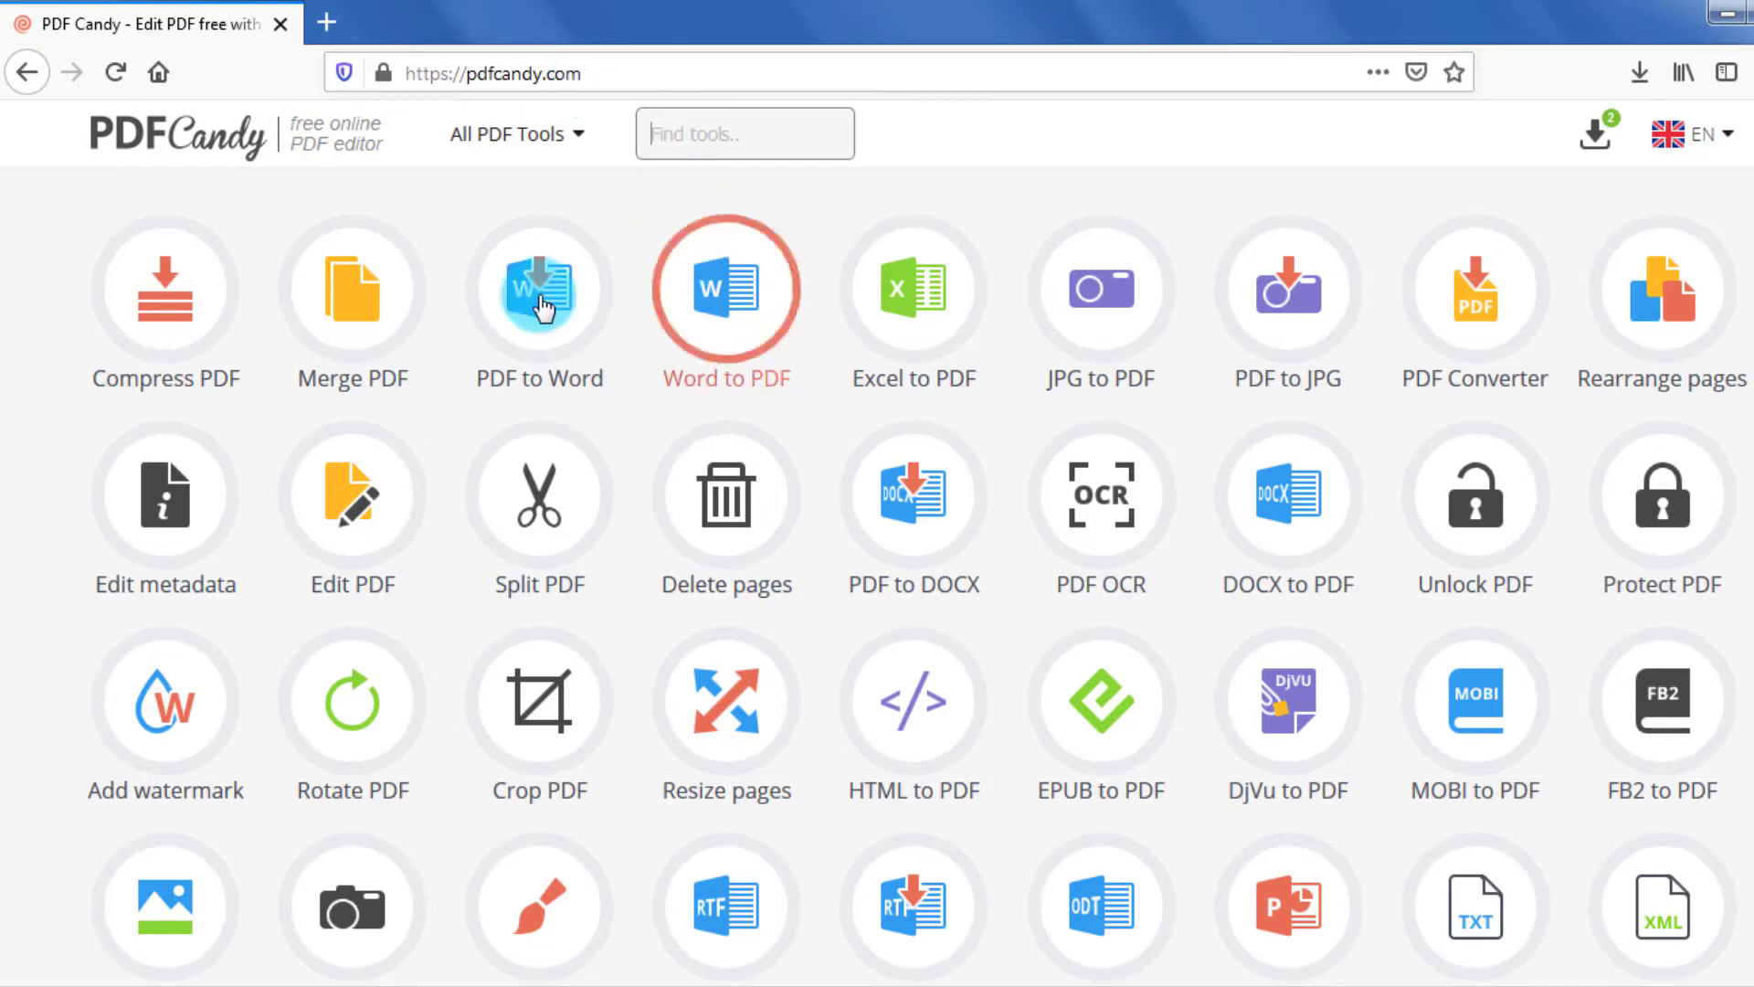
Switch to the PDF Candy website in the browser and examine the range of online PDF tools it offers.
{"action": "scroll", "coordinate": [1420, 578], "scroll_direction": "down", "scroll_amount": 1}
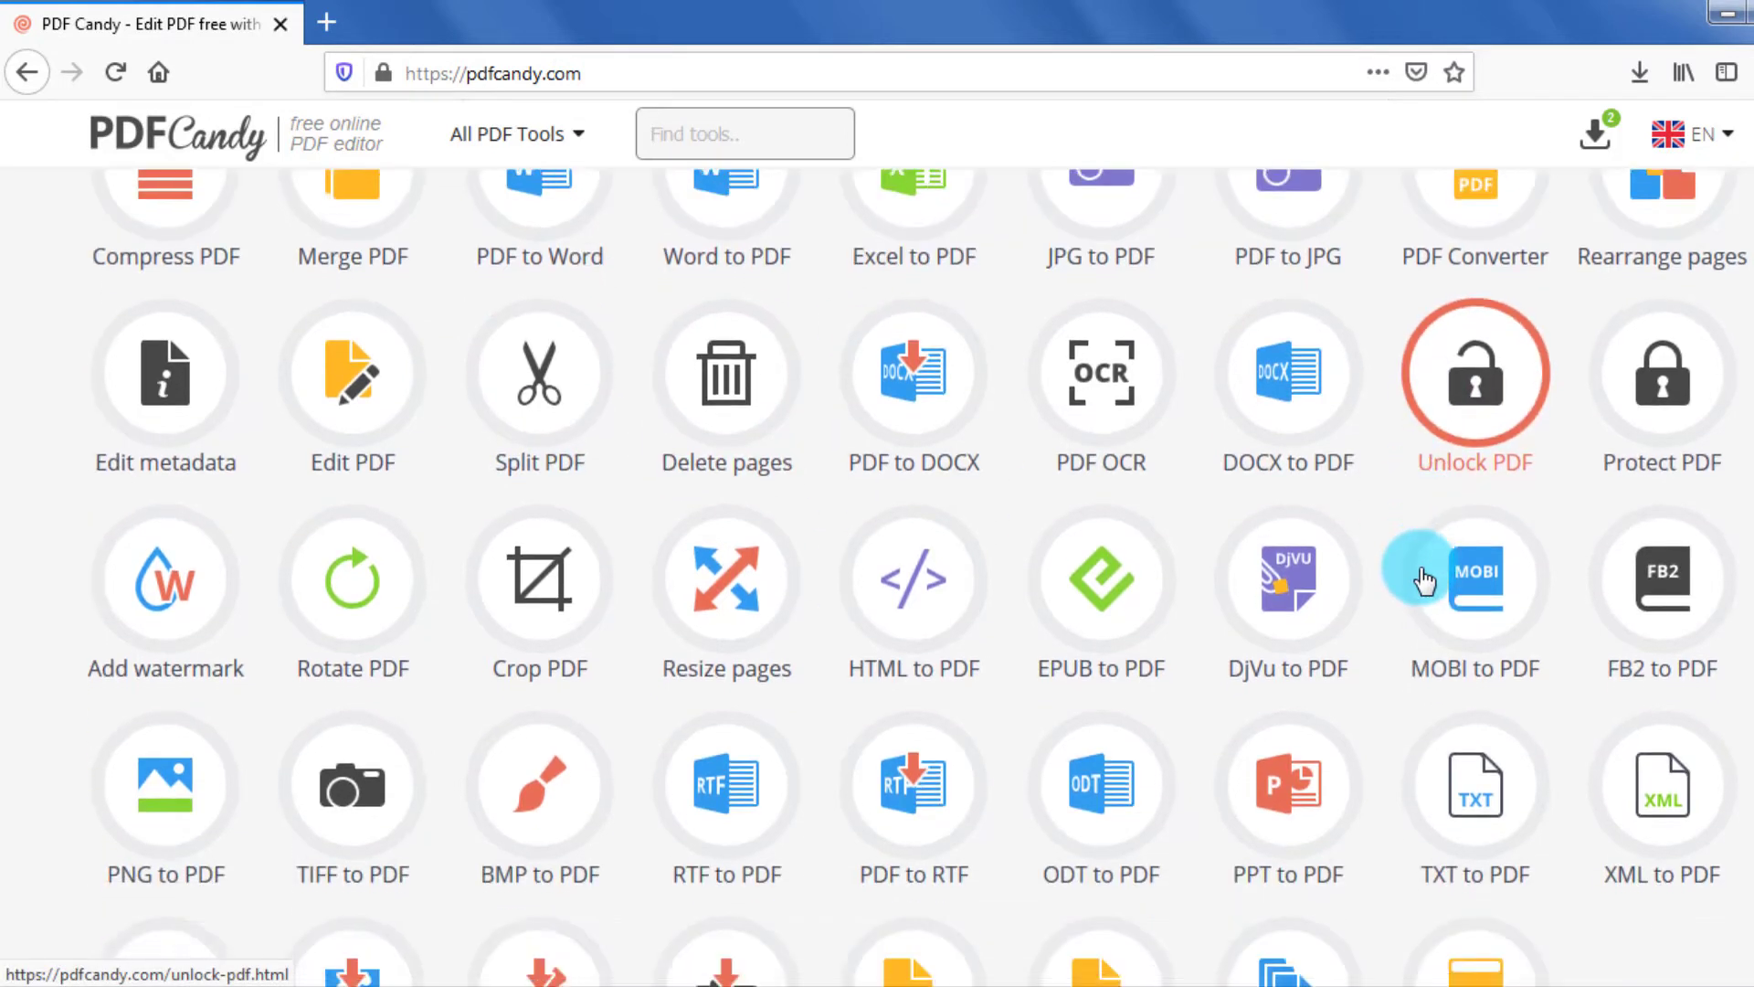
{"action": "scroll", "coordinate": [1411, 571], "scroll_direction": "up", "scroll_amount": 1}
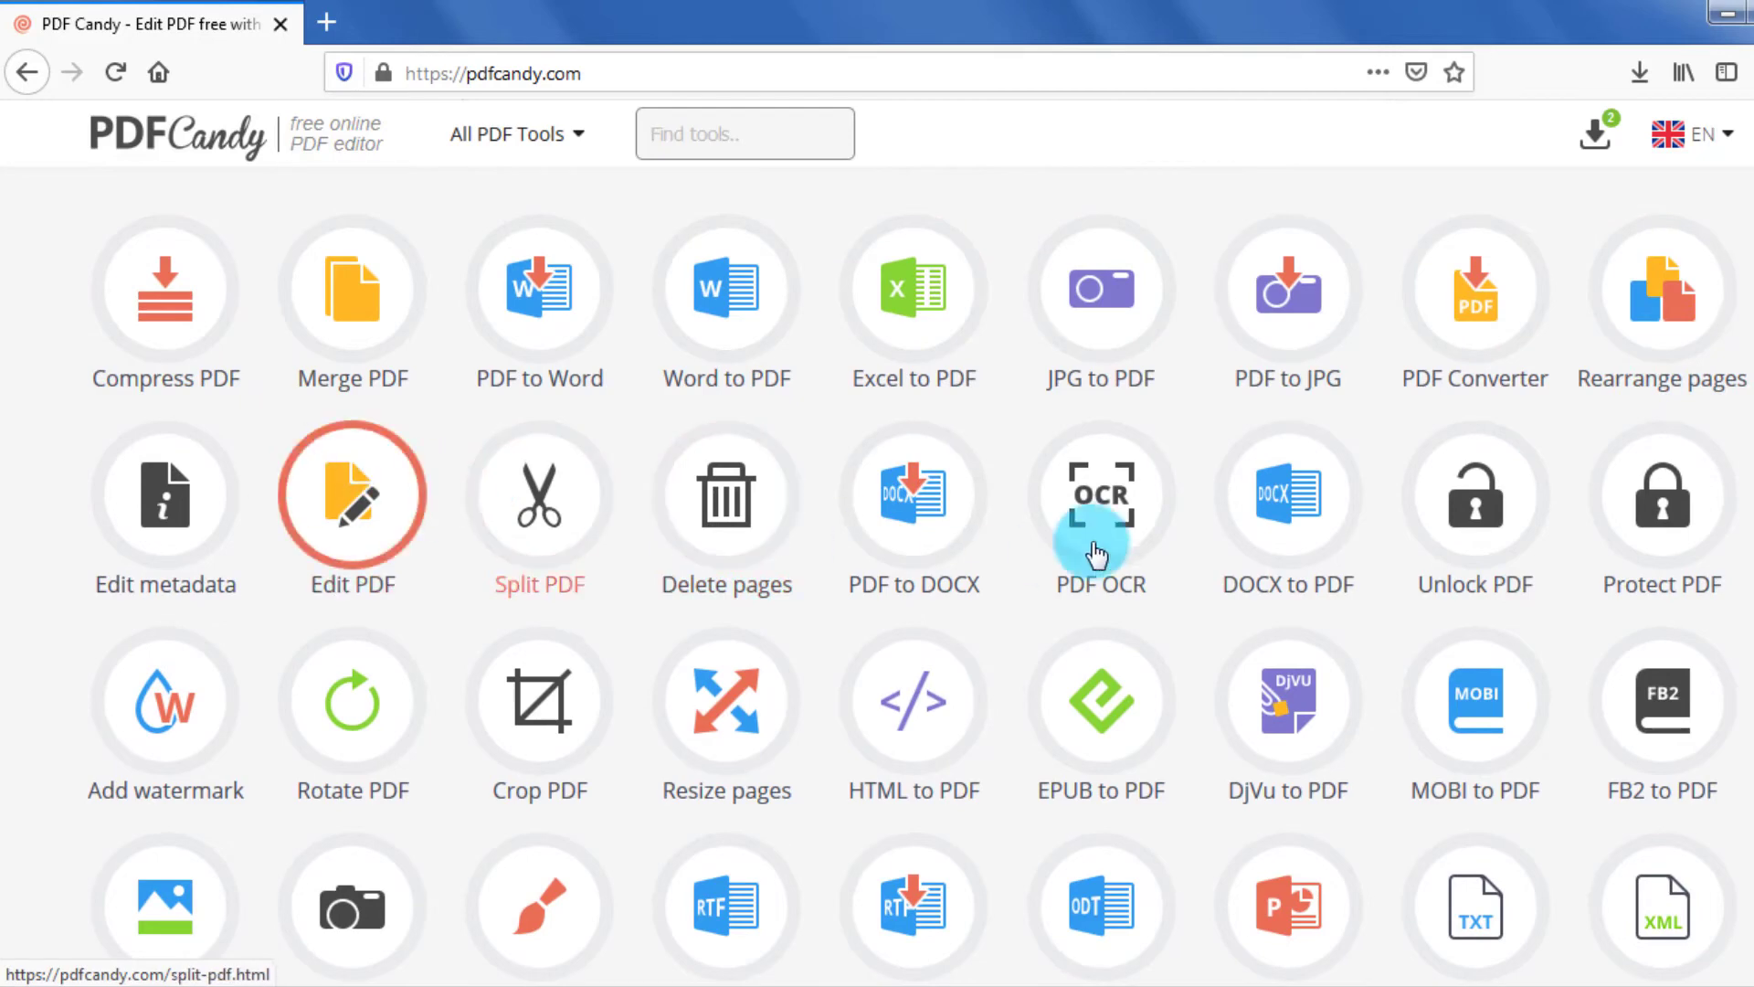
{"action": "scroll", "coordinate": [1433, 560], "scroll_direction": "down", "scroll_amount": 4}
{"action": "scroll", "coordinate": [1462, 612], "scroll_direction": "up", "scroll_amount": 1}
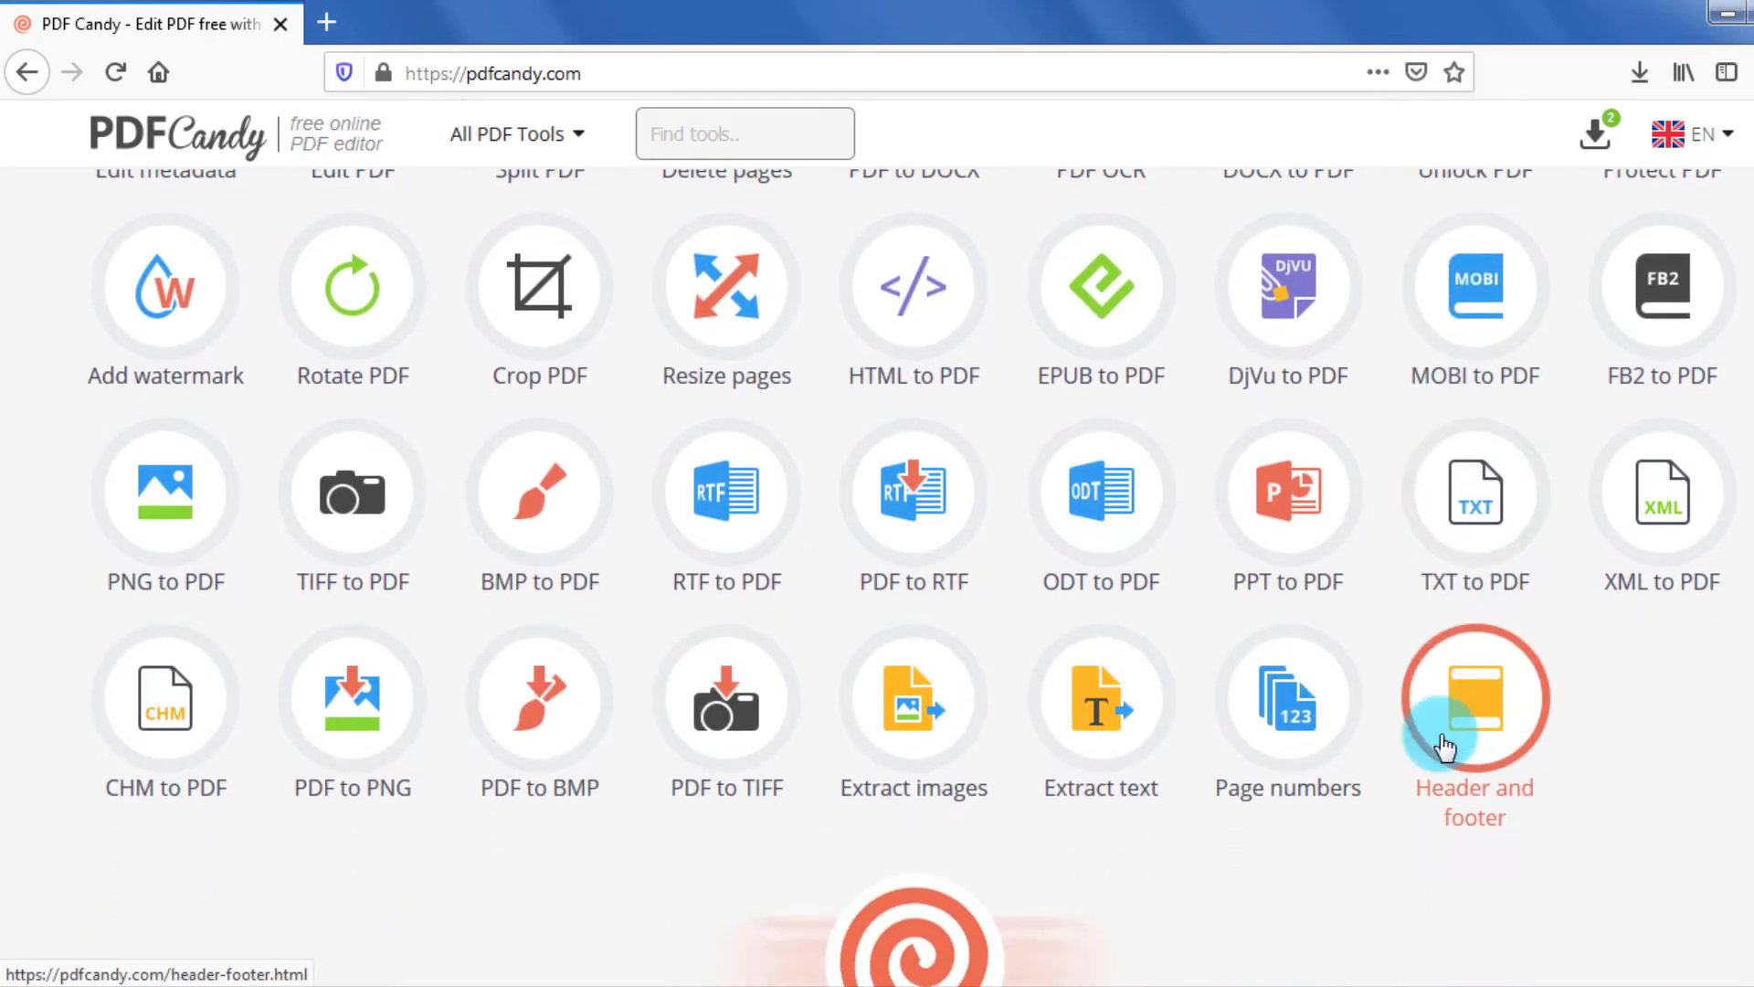
{"action": "scroll", "coordinate": [1026, 699], "scroll_direction": "up", "scroll_amount": 3}
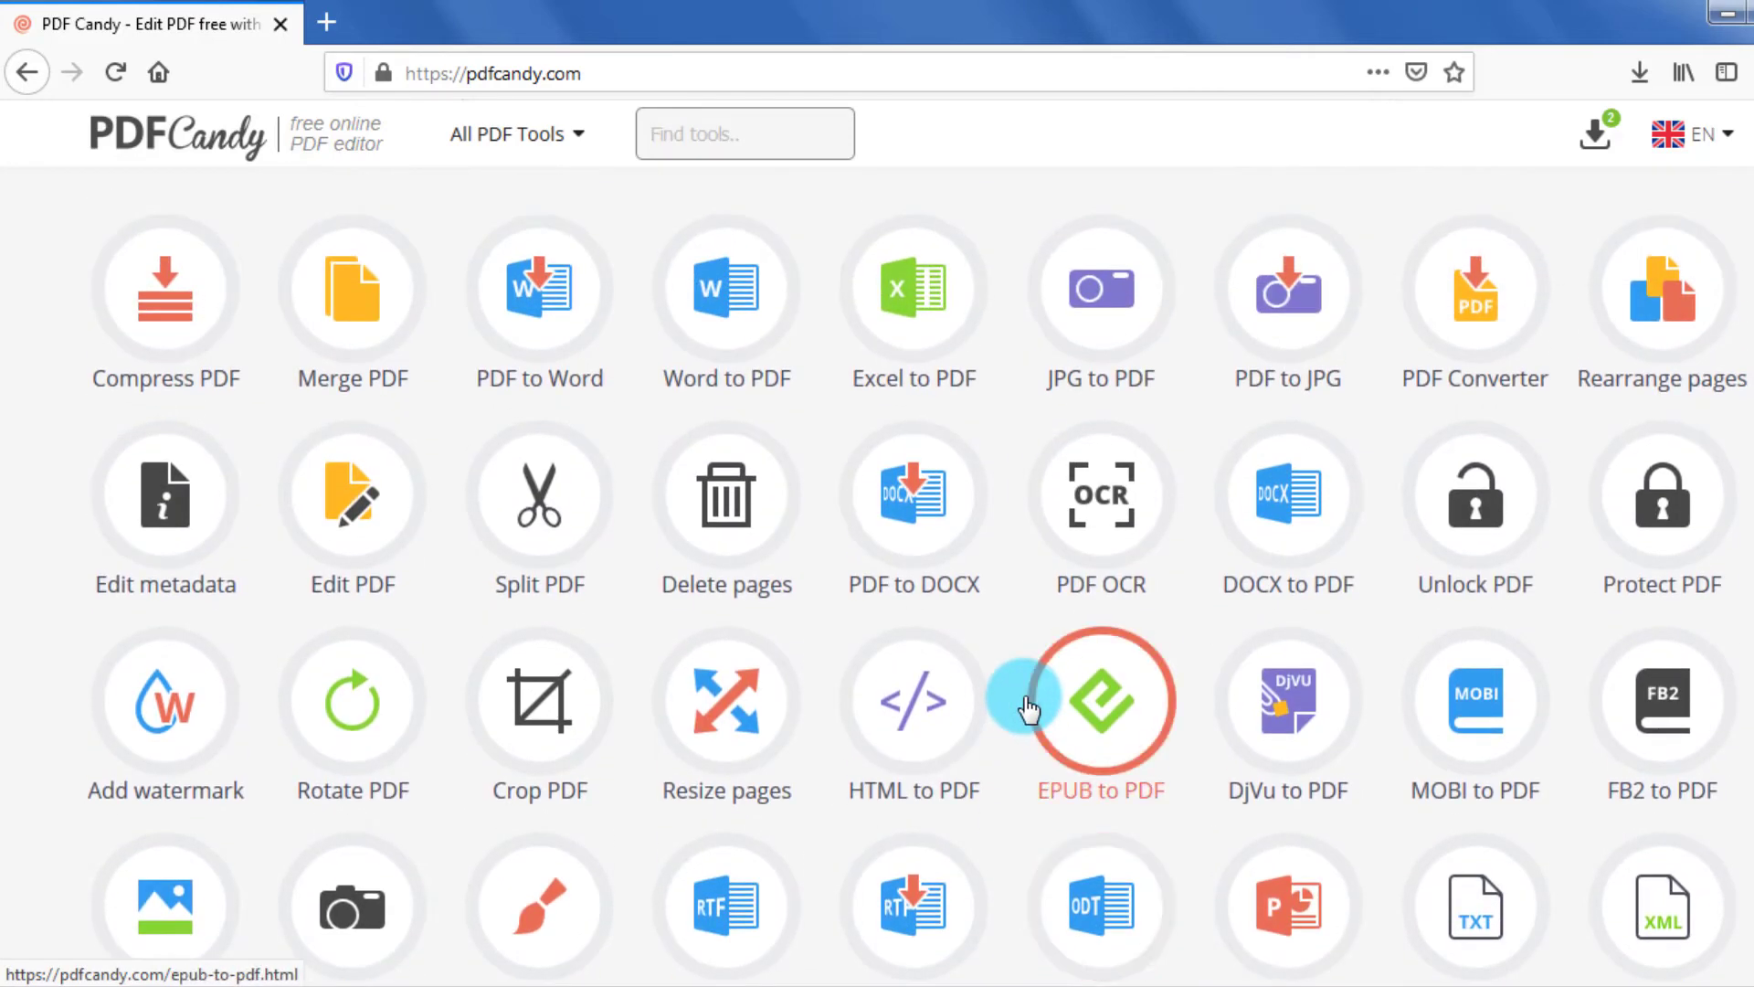
{"action": "scroll", "coordinate": [1021, 699], "scroll_direction": "down", "scroll_amount": 1}
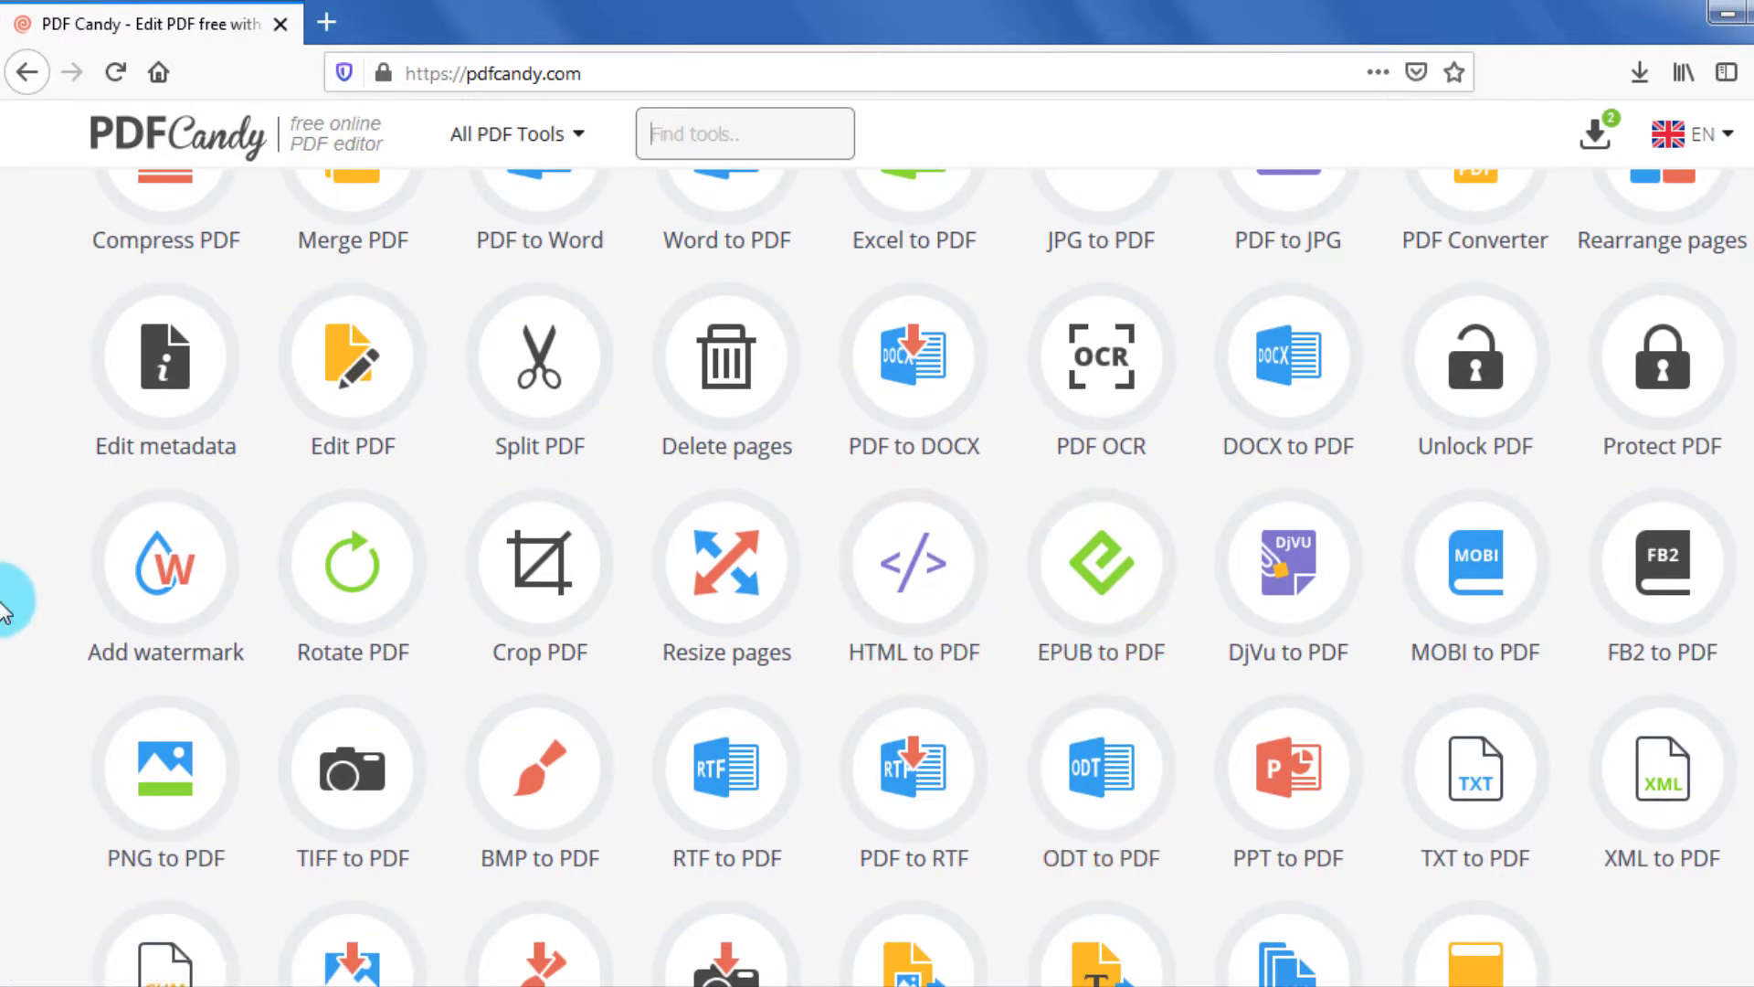
View the download page of PDF Candy Desktop for Windows and return to the start of the online tool list.
{"action": "scroll", "coordinate": [9, 603], "scroll_direction": "down", "scroll_amount": 5}
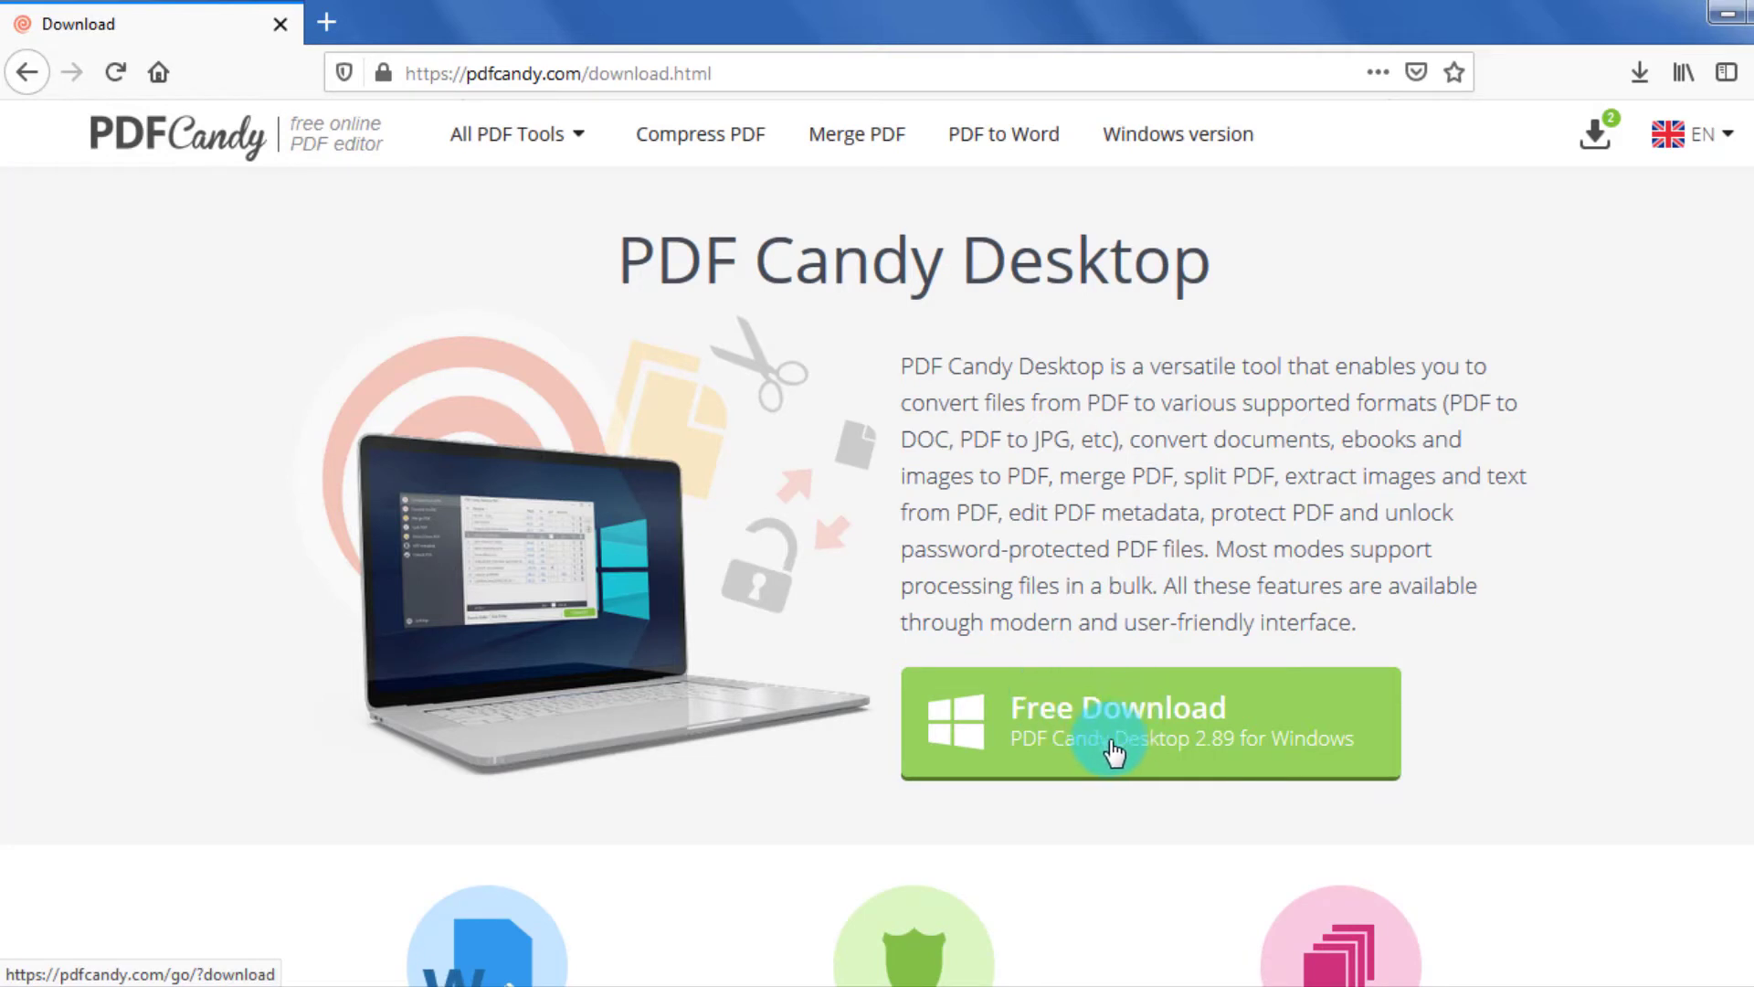
{"action": "left_click", "coordinate": [19, 80]}
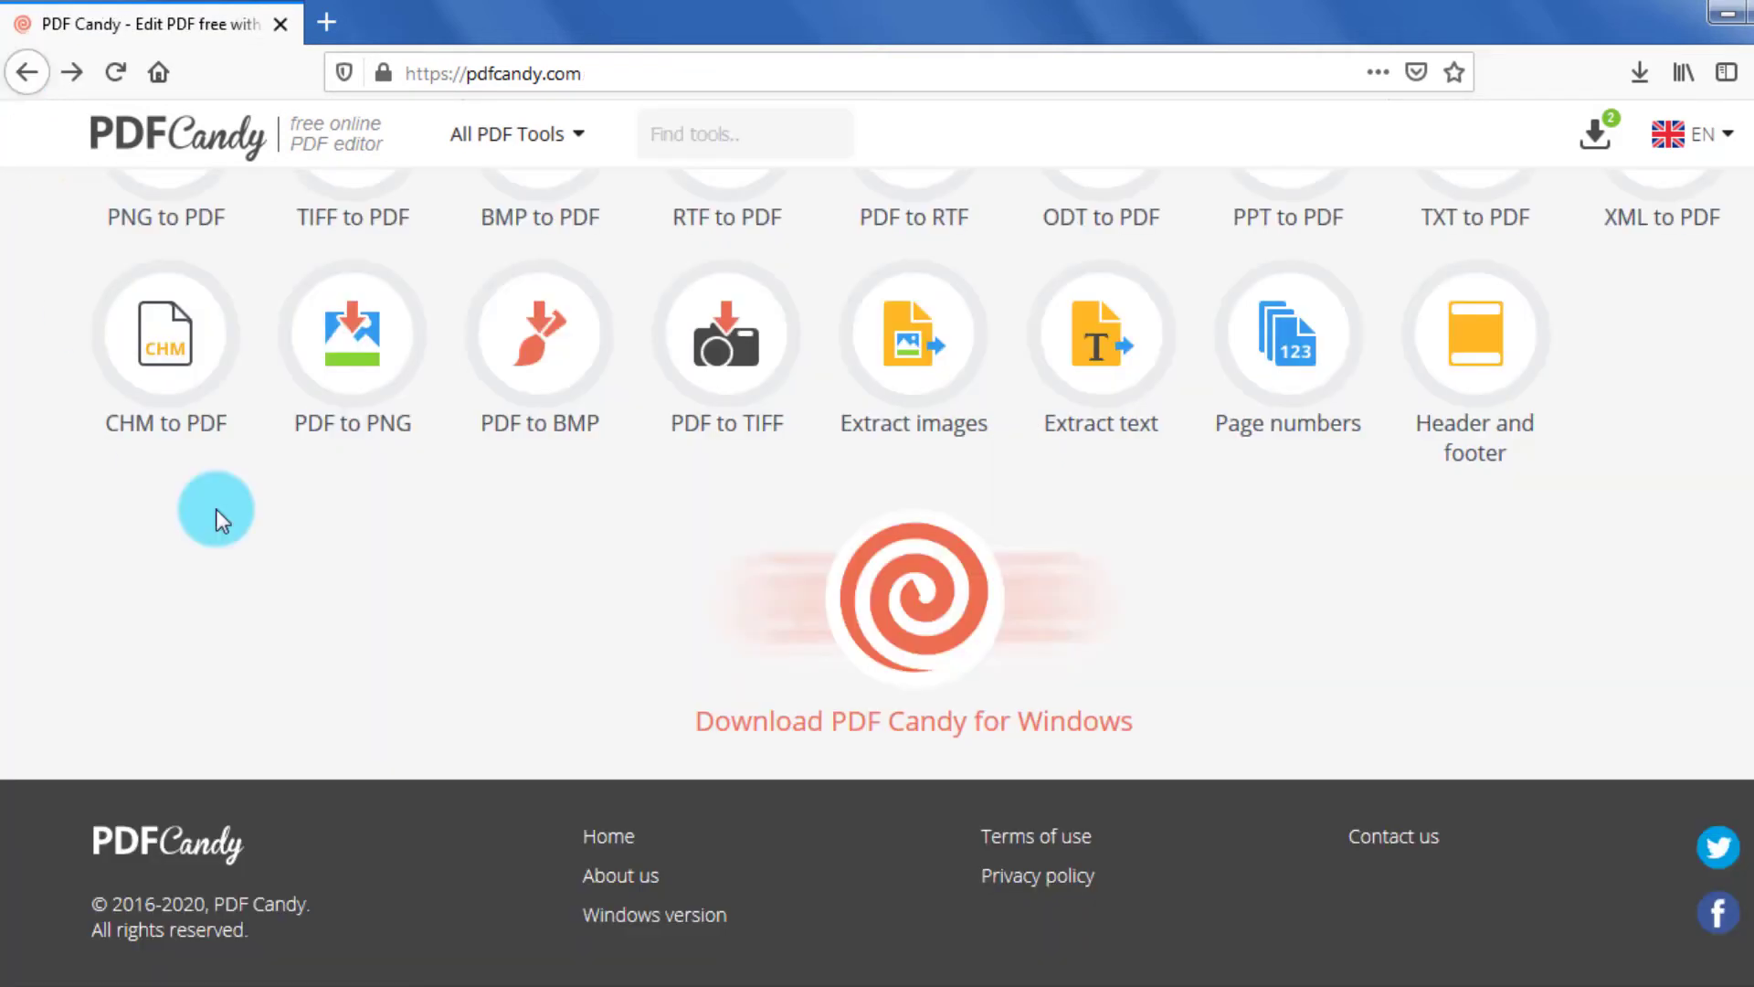
{"action": "scroll", "coordinate": [497, 640], "scroll_direction": "up", "scroll_amount": 3}
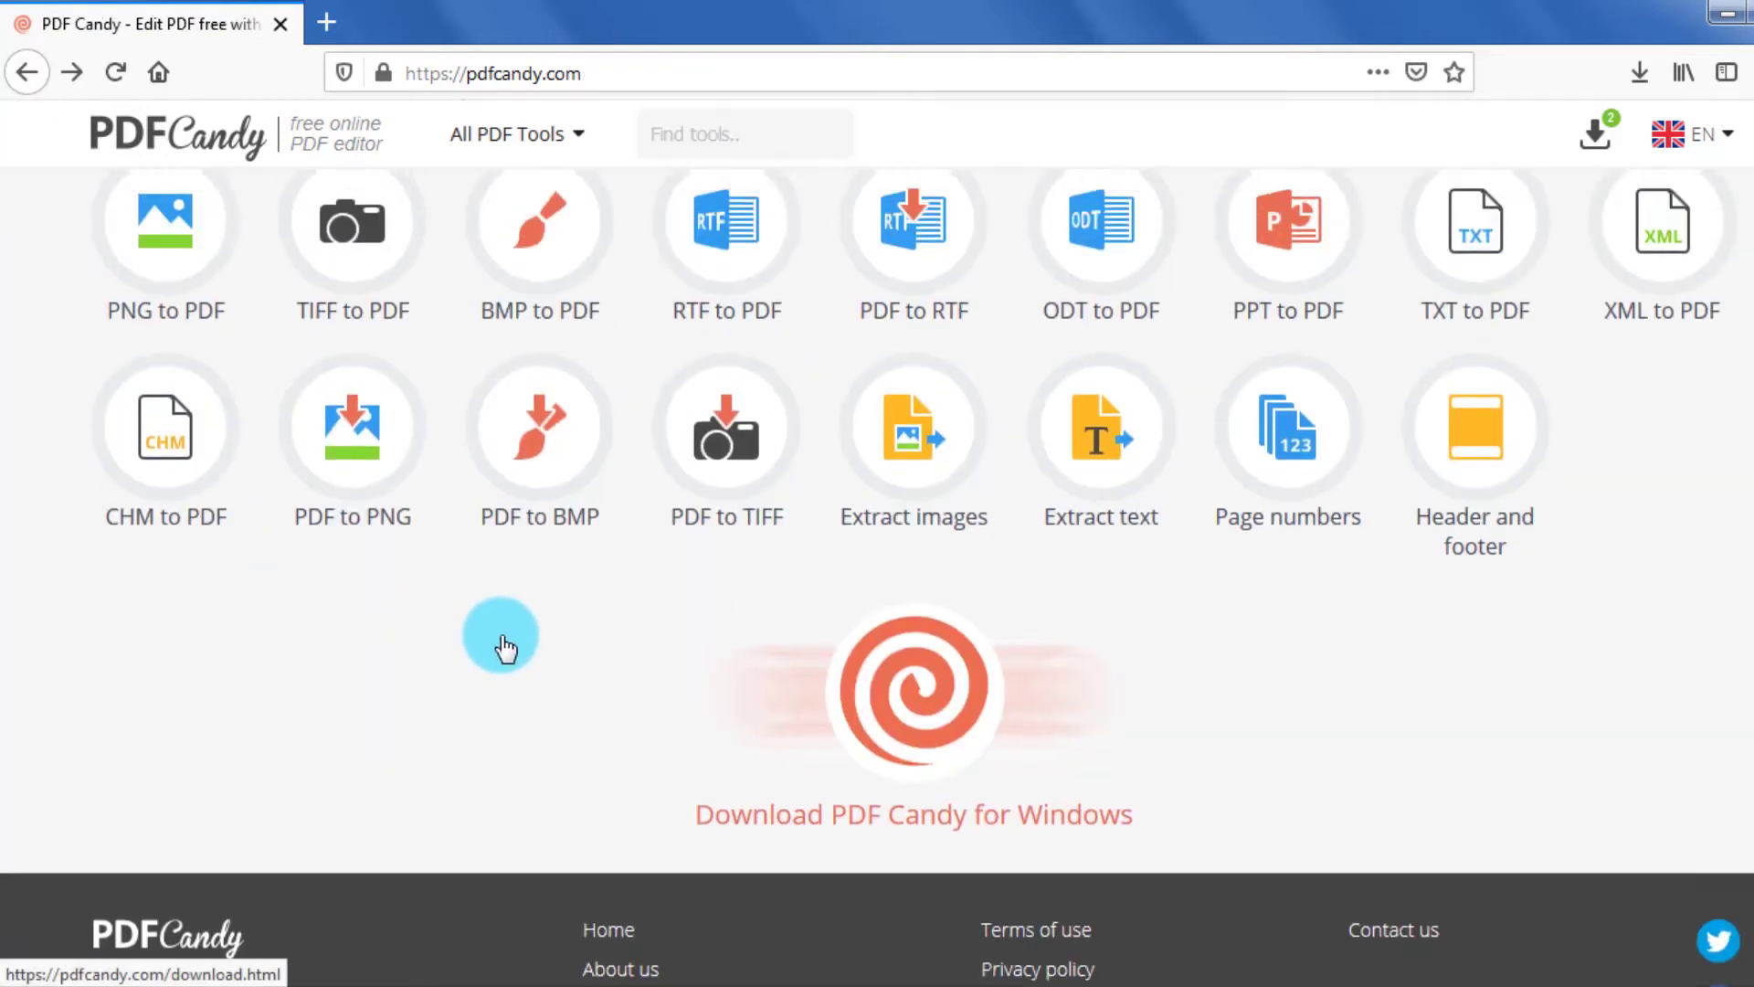
{"action": "scroll", "coordinate": [504, 647], "scroll_direction": "up", "scroll_amount": 5}
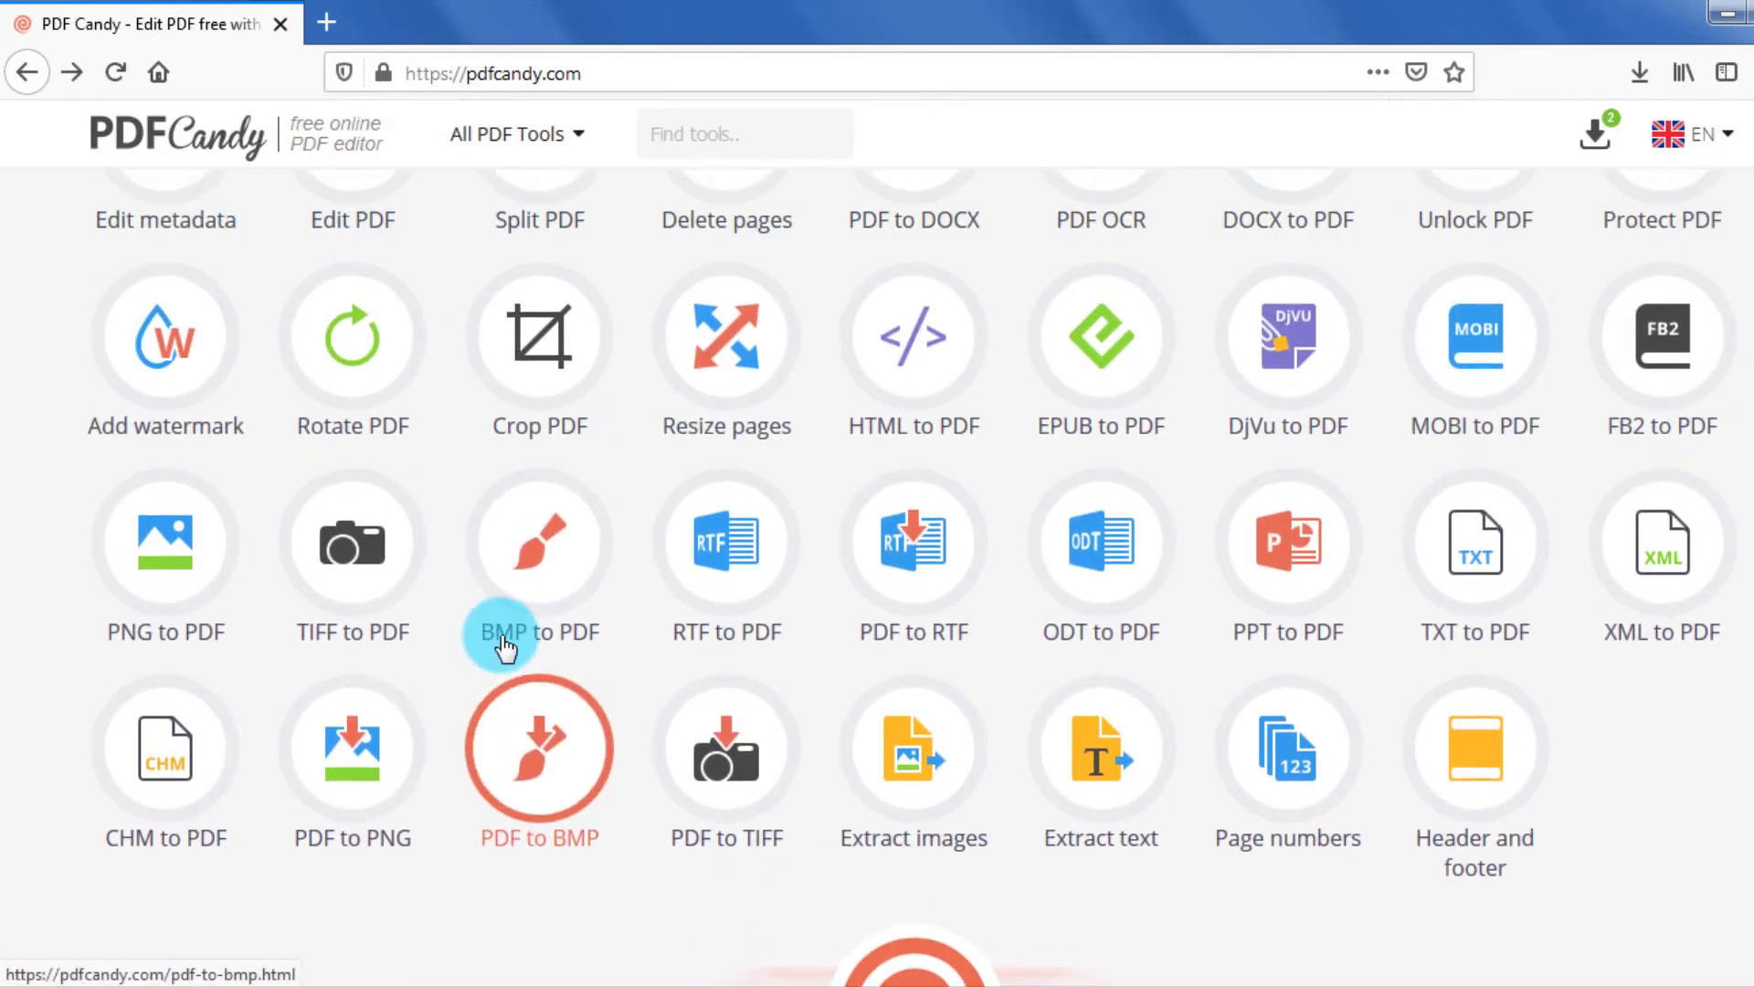
{"action": "scroll", "coordinate": [505, 646], "scroll_direction": "up", "scroll_amount": 2}
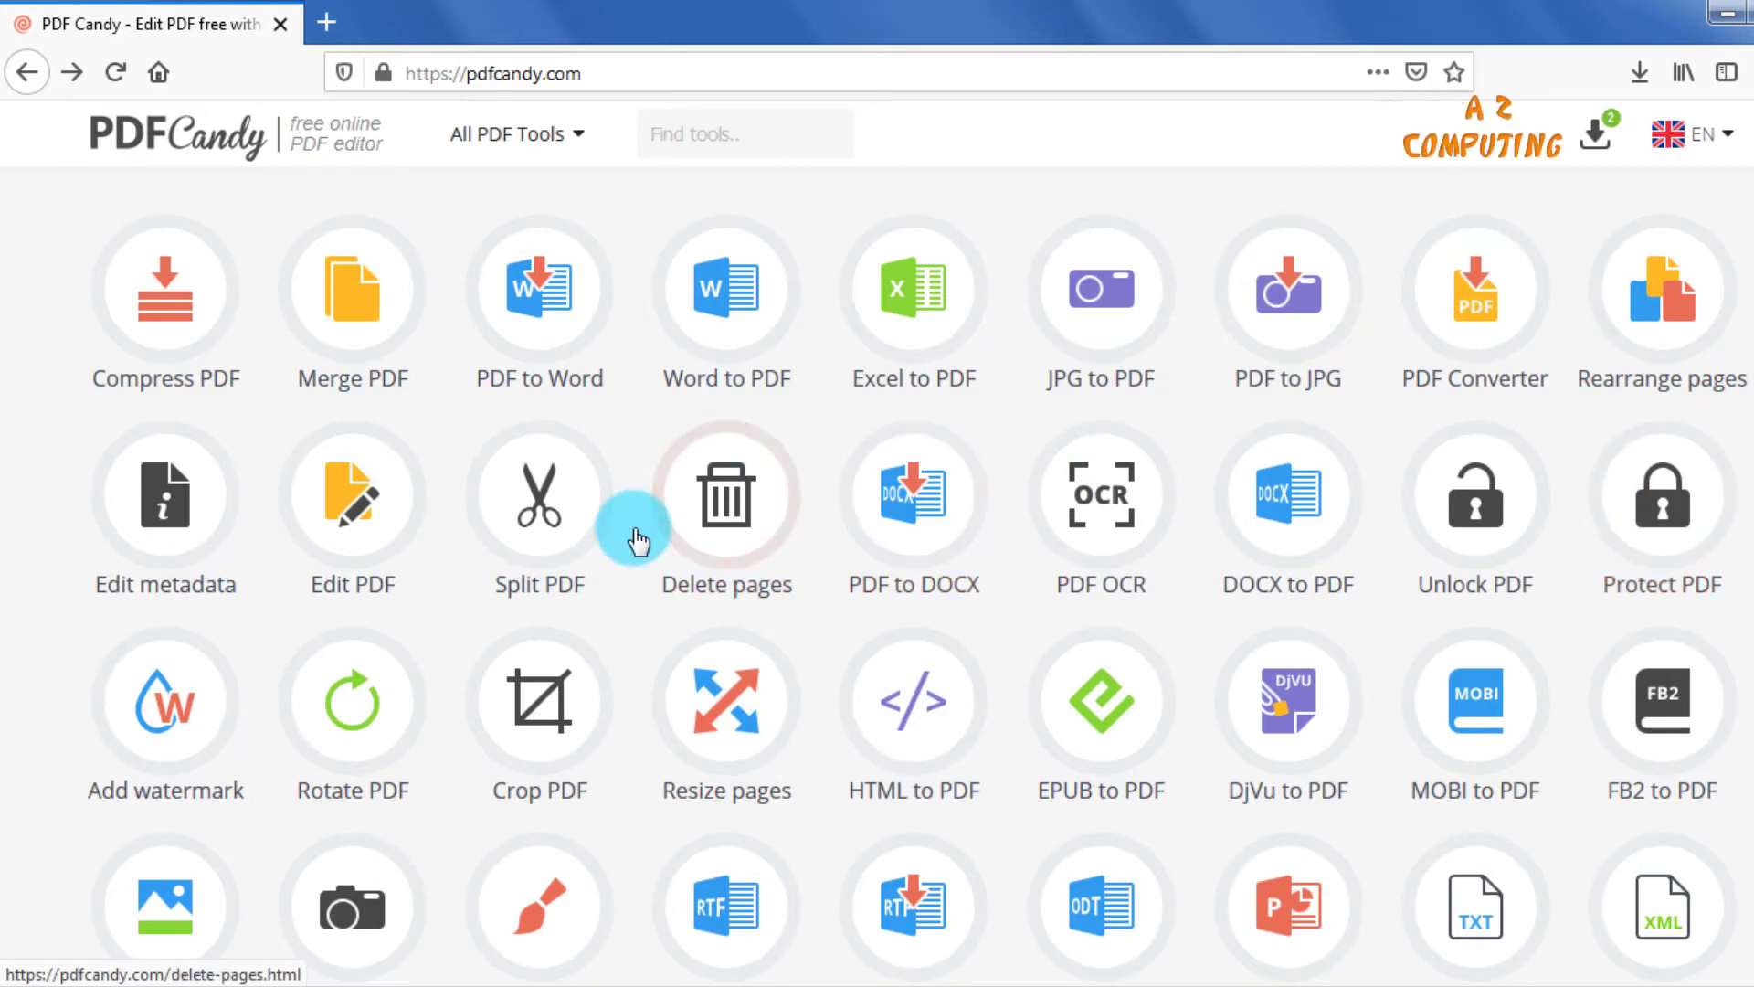
Open the Rearrange pages tool and load file-example_PDF_1MB from the Desktop into it.
{"action": "scroll", "coordinate": [594, 548], "scroll_direction": "down", "scroll_amount": 3}
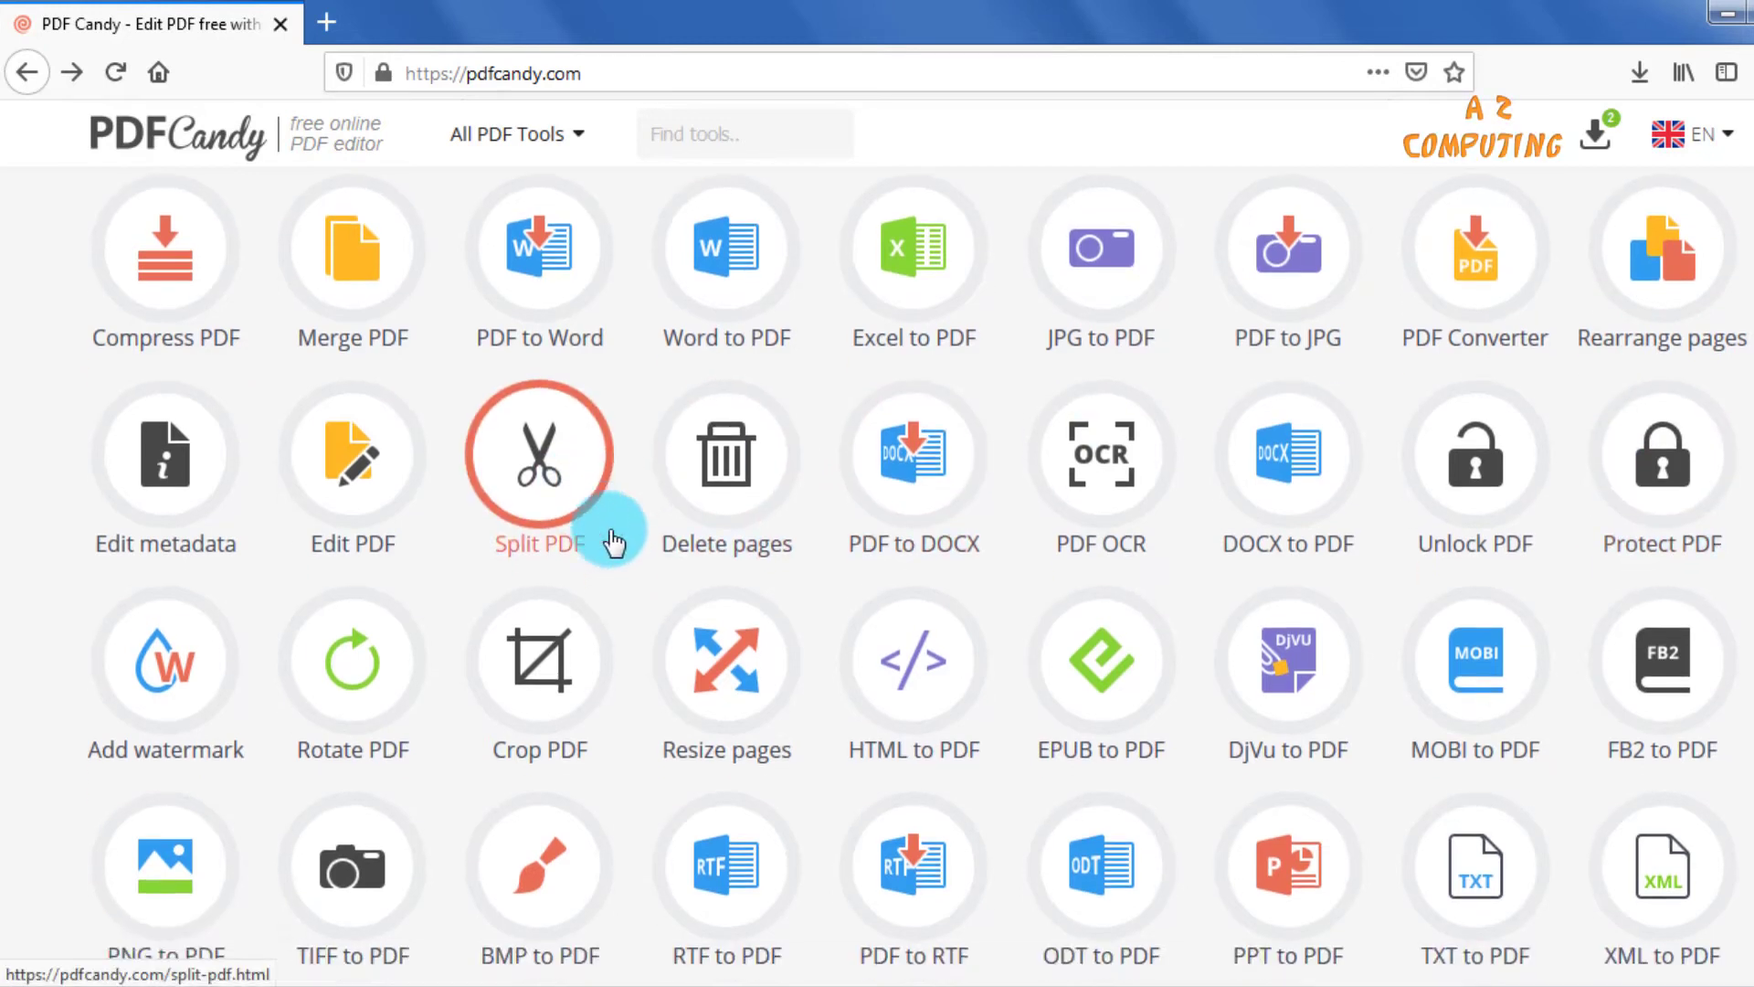
{"action": "scroll", "coordinate": [639, 571], "scroll_direction": "up", "scroll_amount": 1}
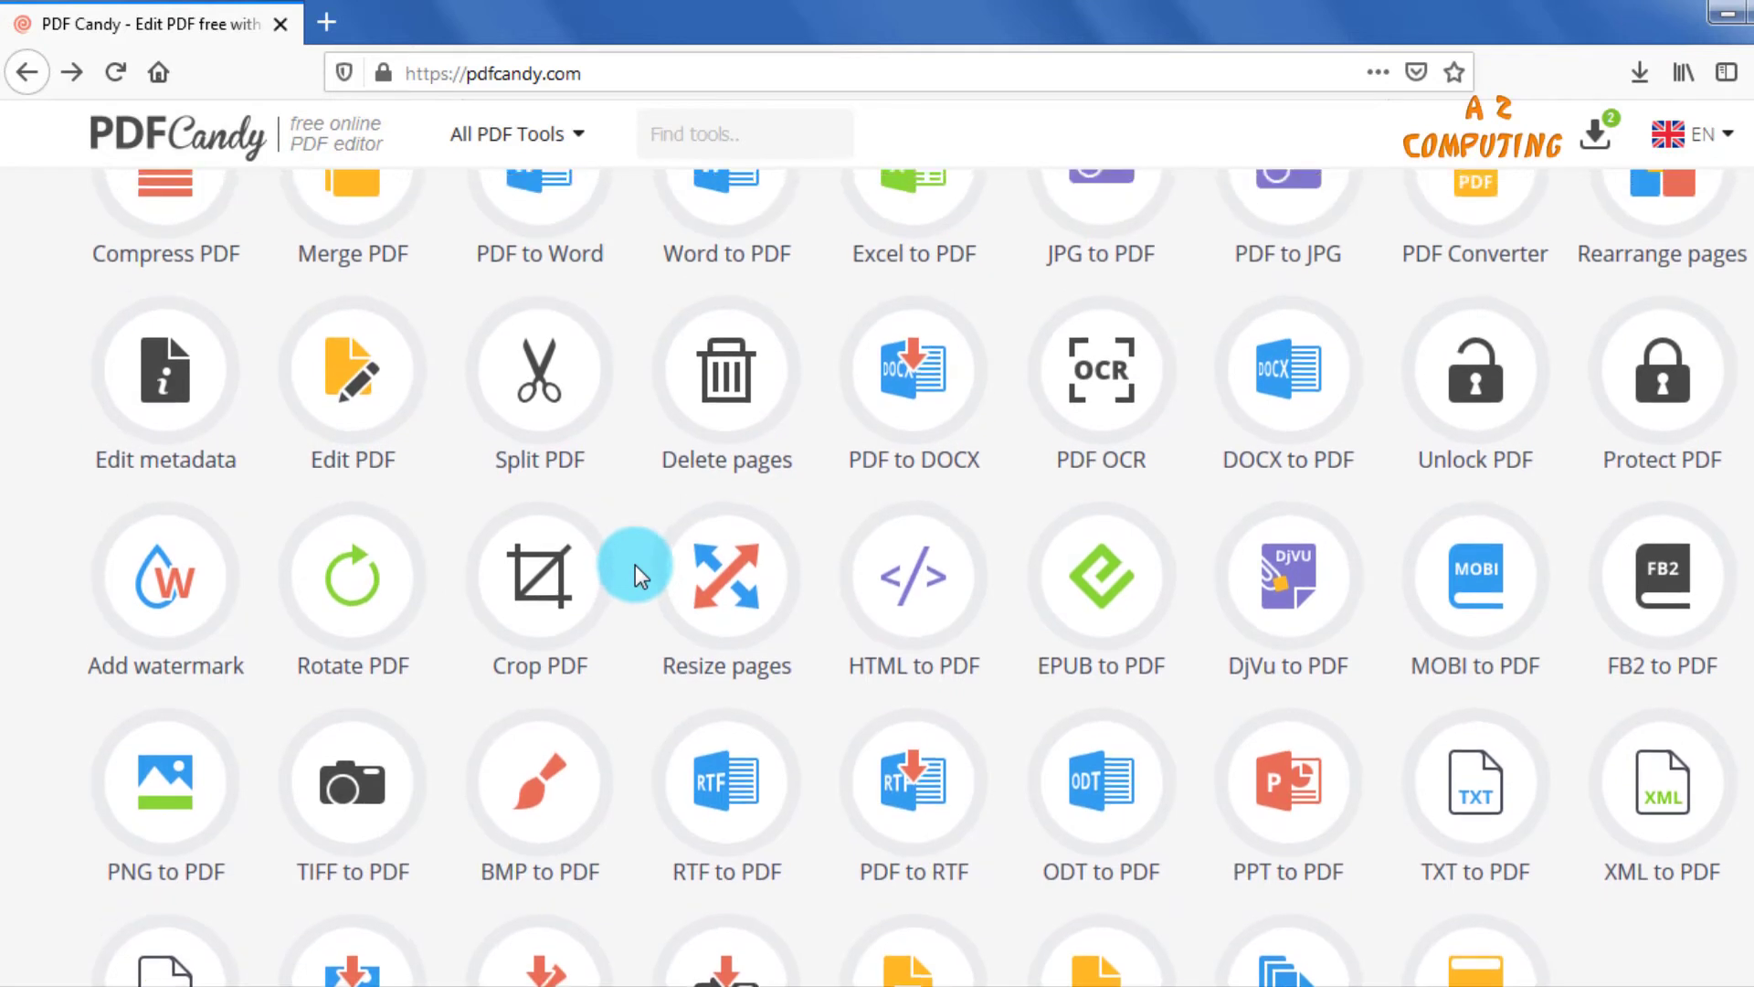
{"action": "scroll", "coordinate": [634, 565], "scroll_direction": "up", "scroll_amount": 1}
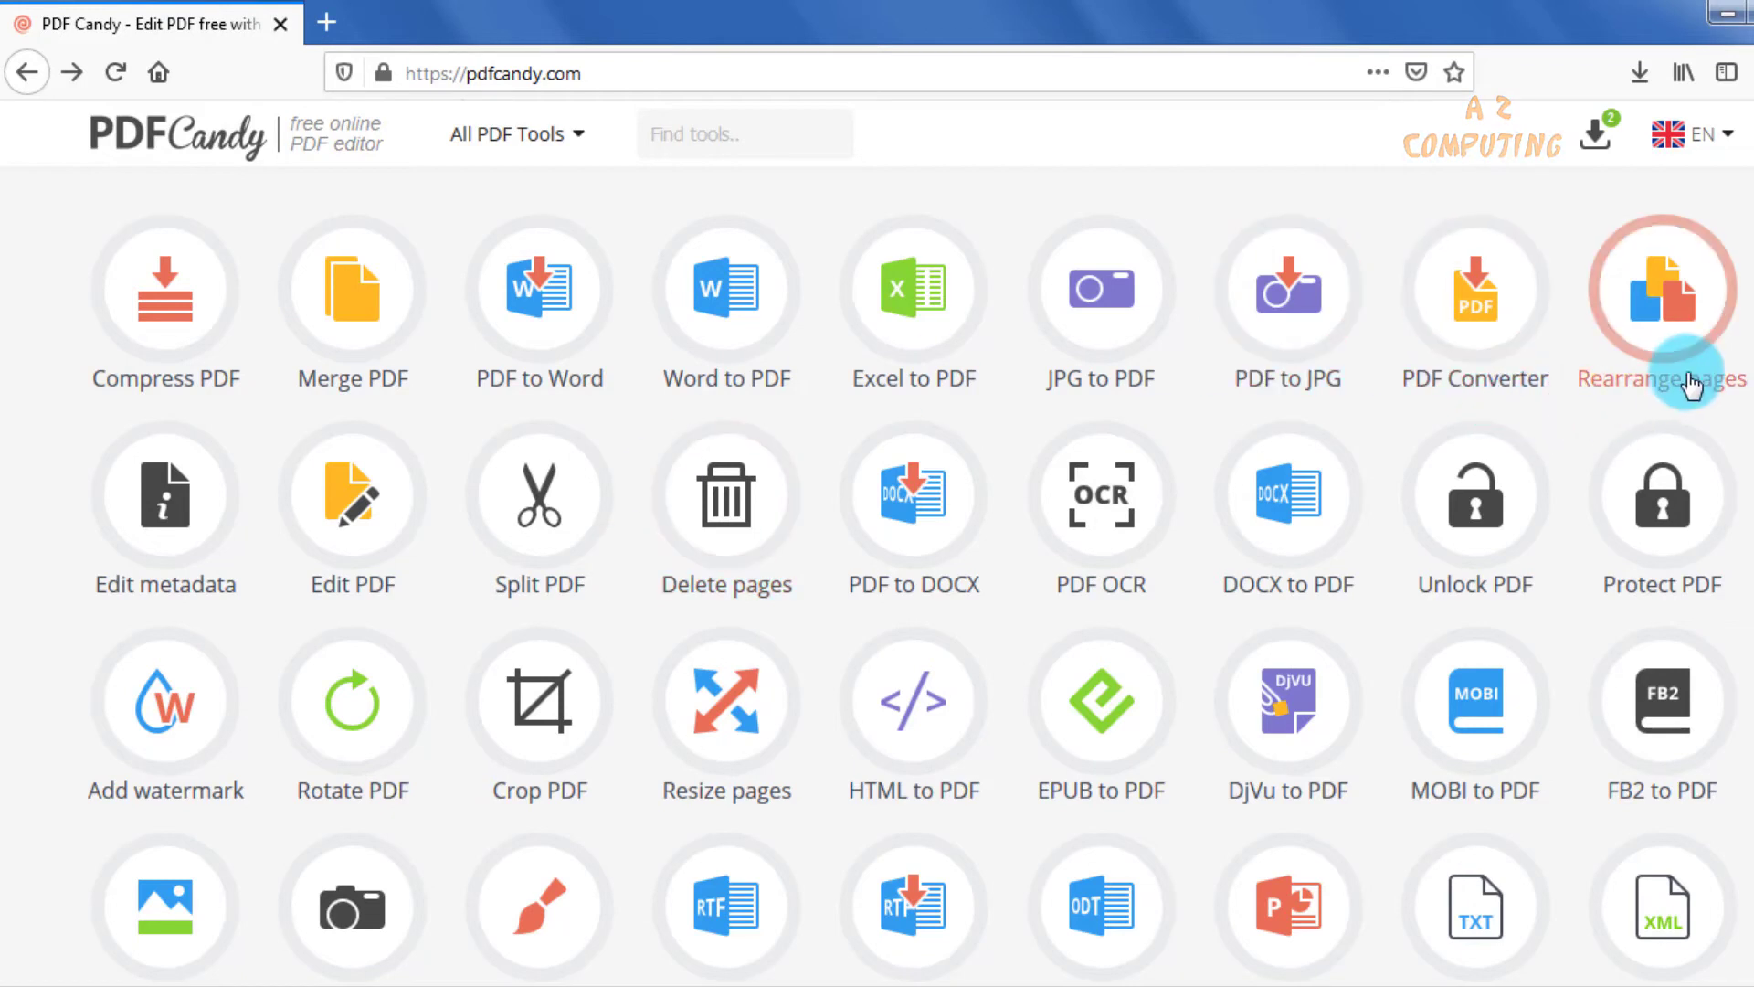
{"action": "left_click", "coordinate": [1666, 310]}
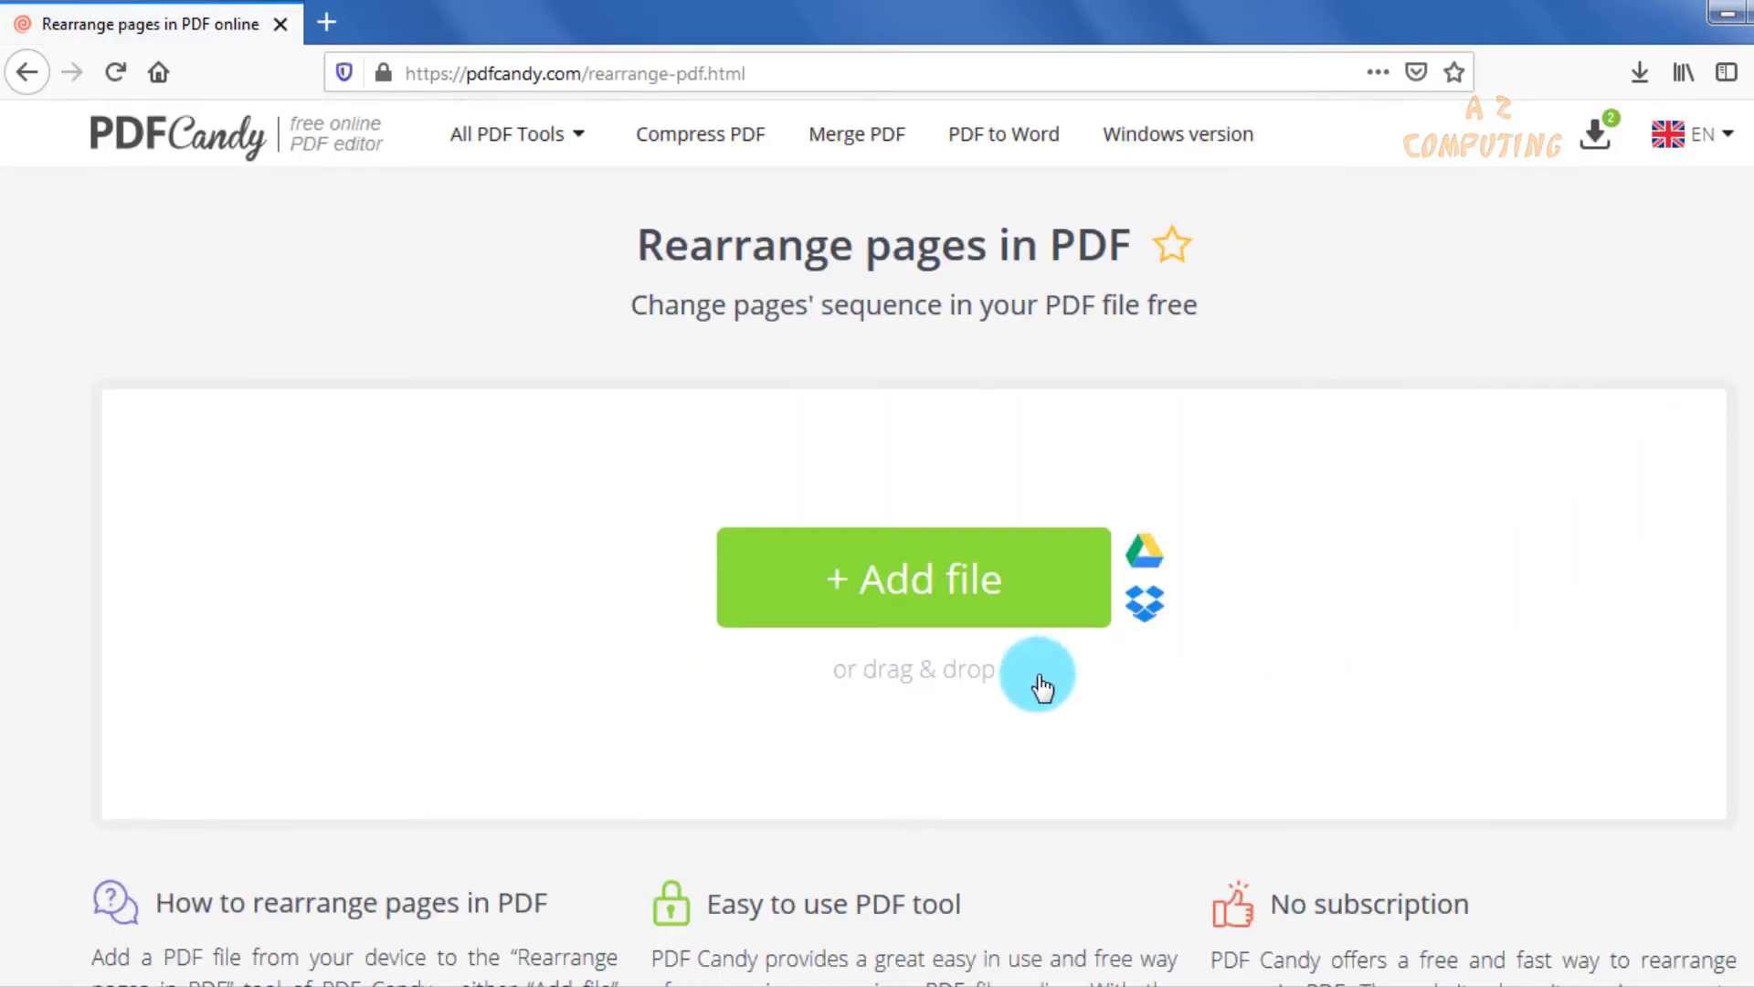
{"action": "left_click", "coordinate": [916, 588]}
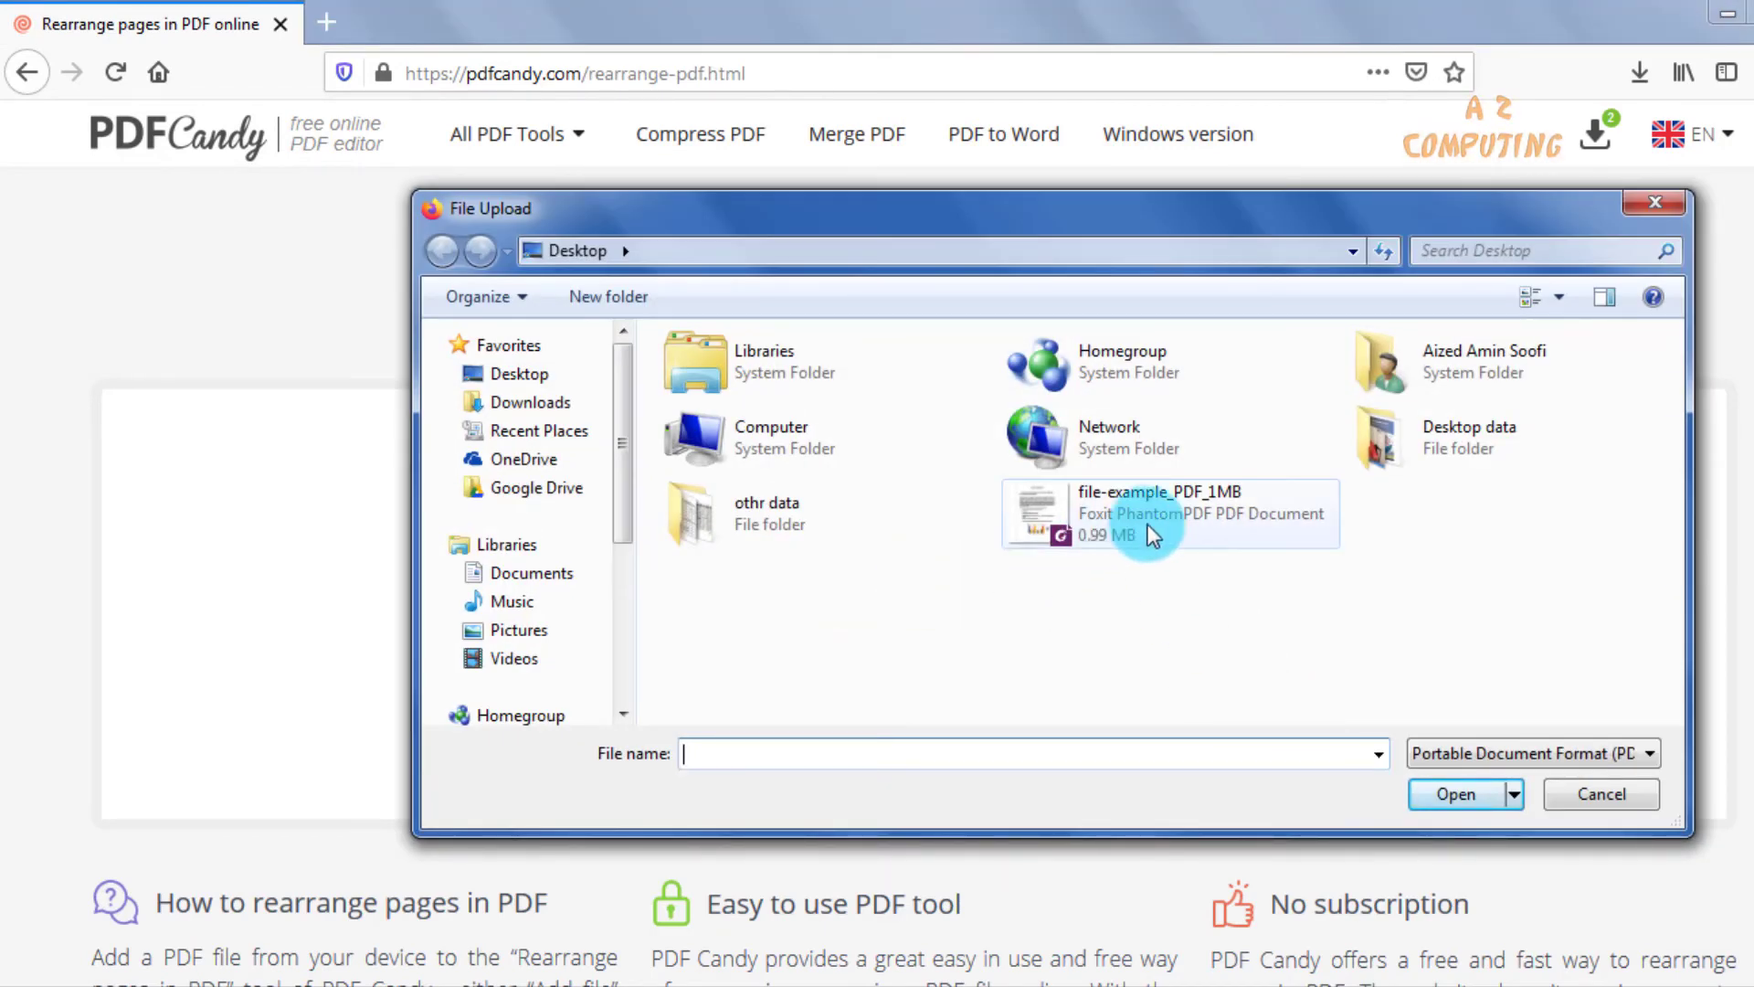
{"action": "double_click", "coordinate": [1147, 524]}
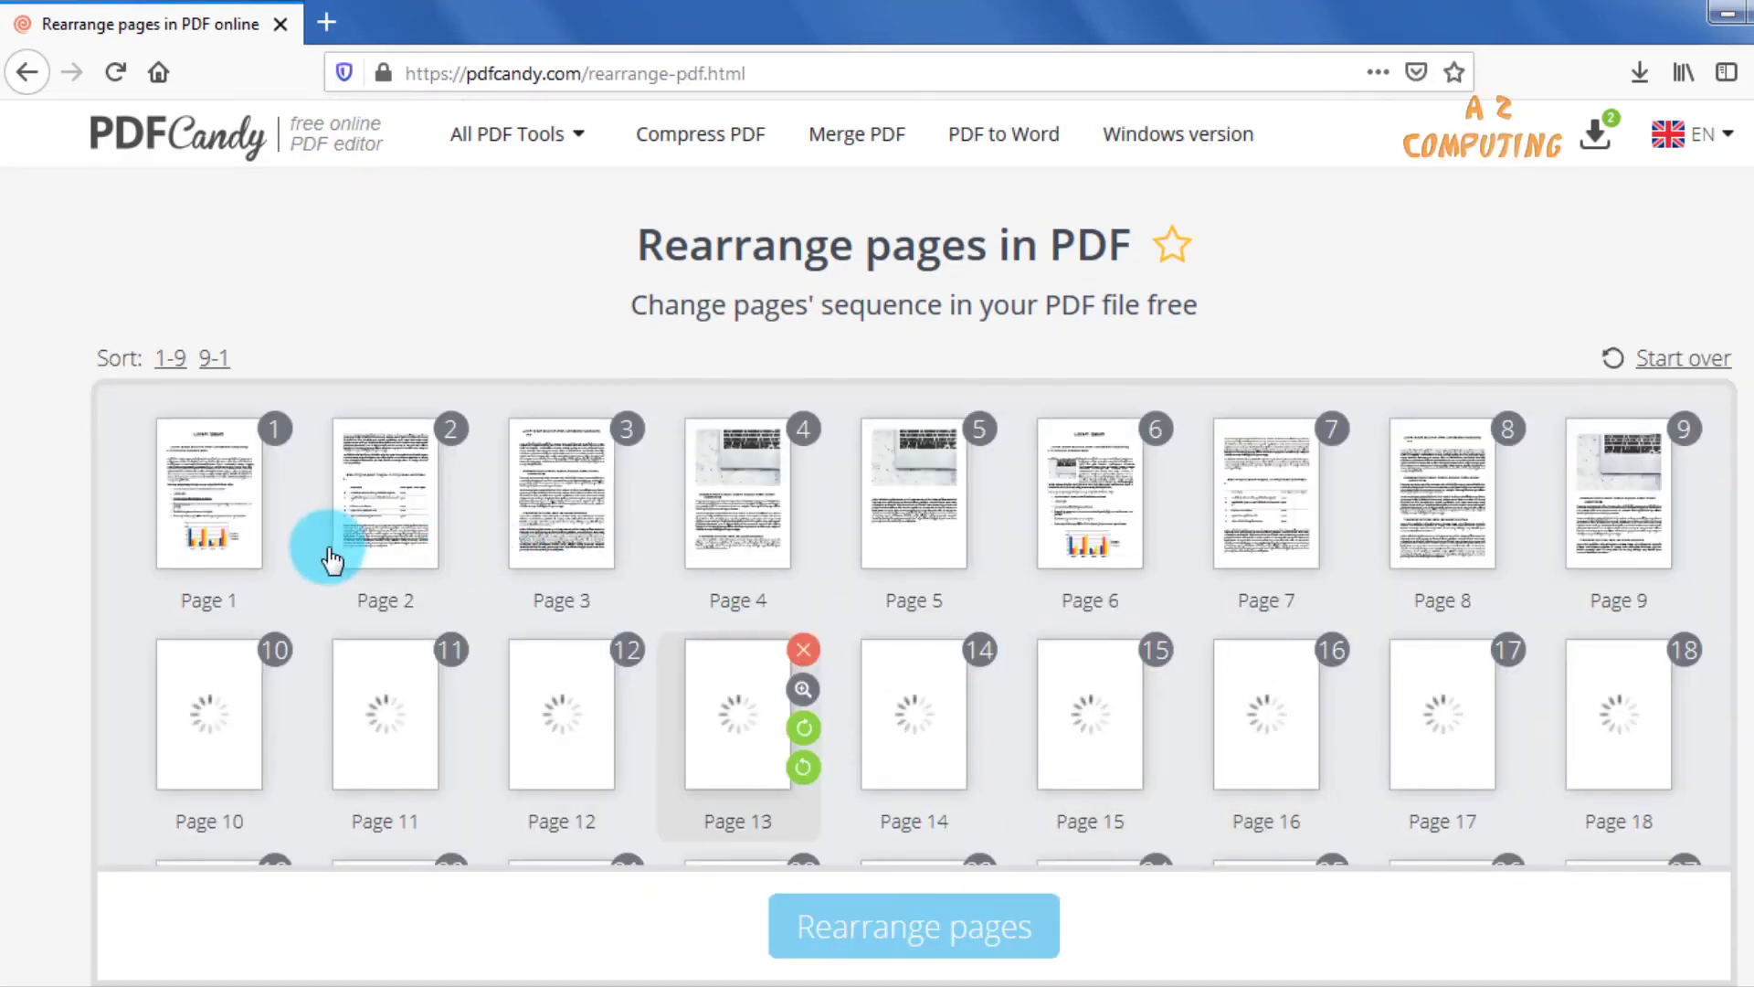
Move page 3 to the first position and page 12 to the second position in the page order.
{"action": "scroll", "coordinate": [520, 548], "scroll_direction": "down", "scroll_amount": 2}
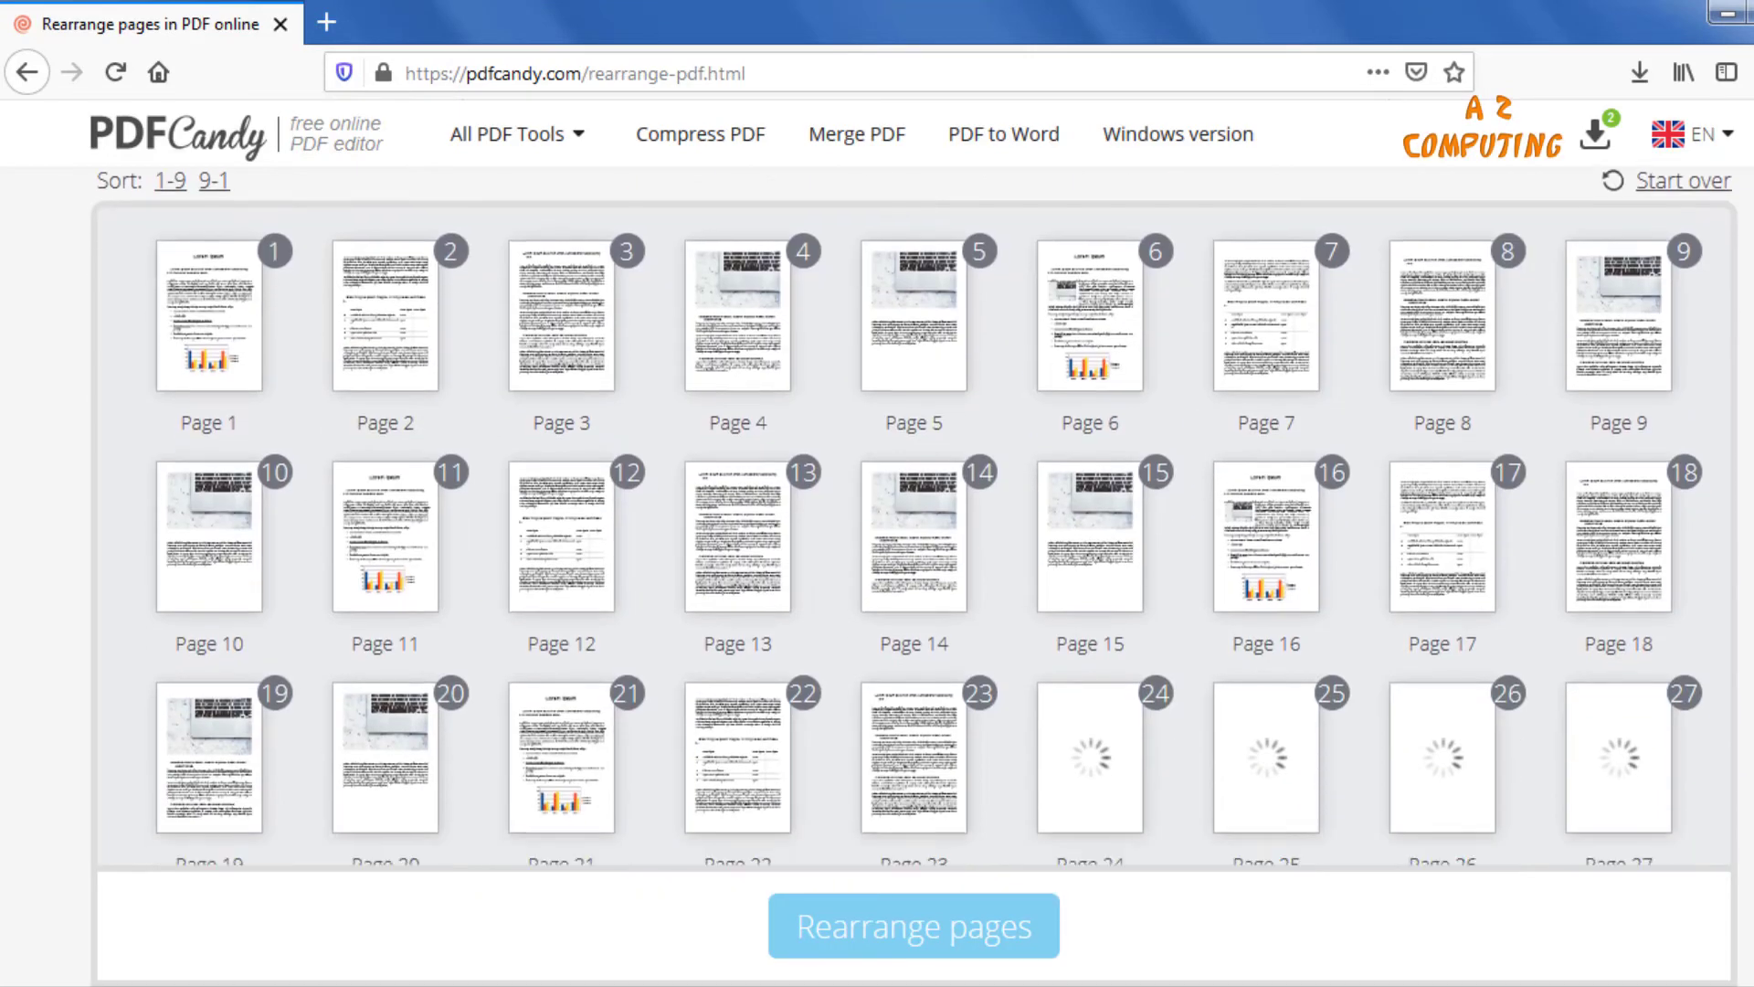
{"action": "scroll", "coordinate": [1629, 709], "scroll_direction": "down", "scroll_amount": 3}
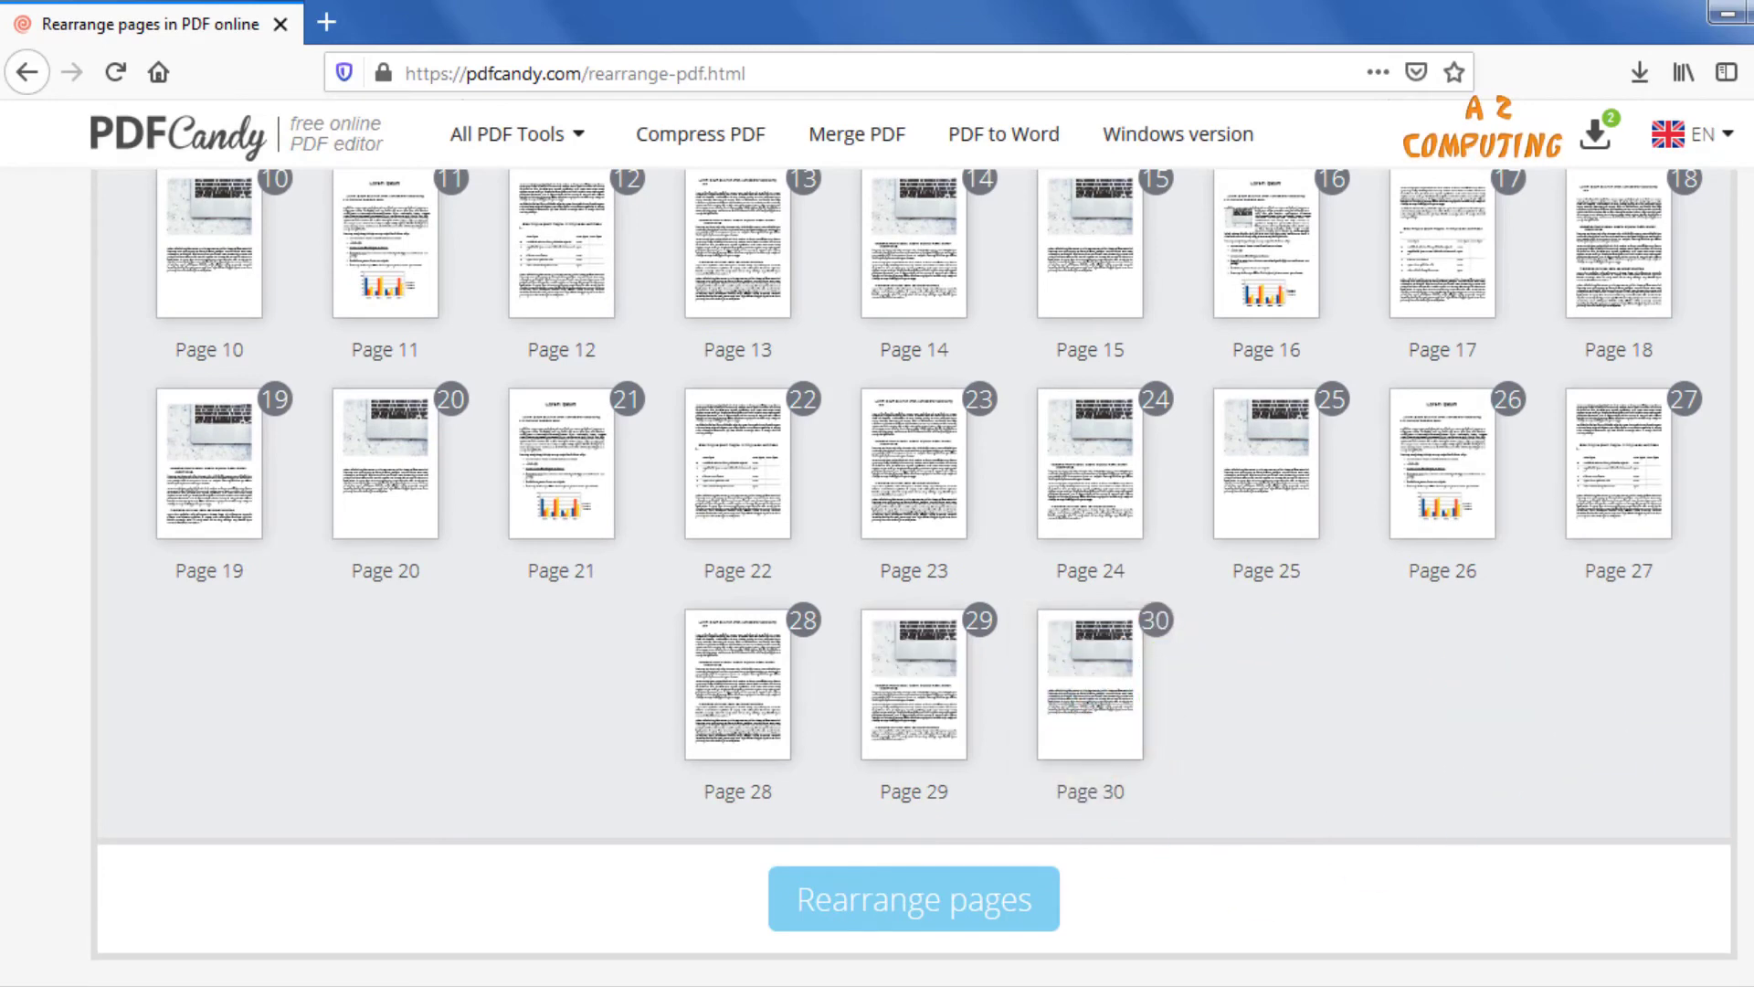
{"action": "scroll", "coordinate": [913, 549], "scroll_direction": "up", "scroll_amount": 3}
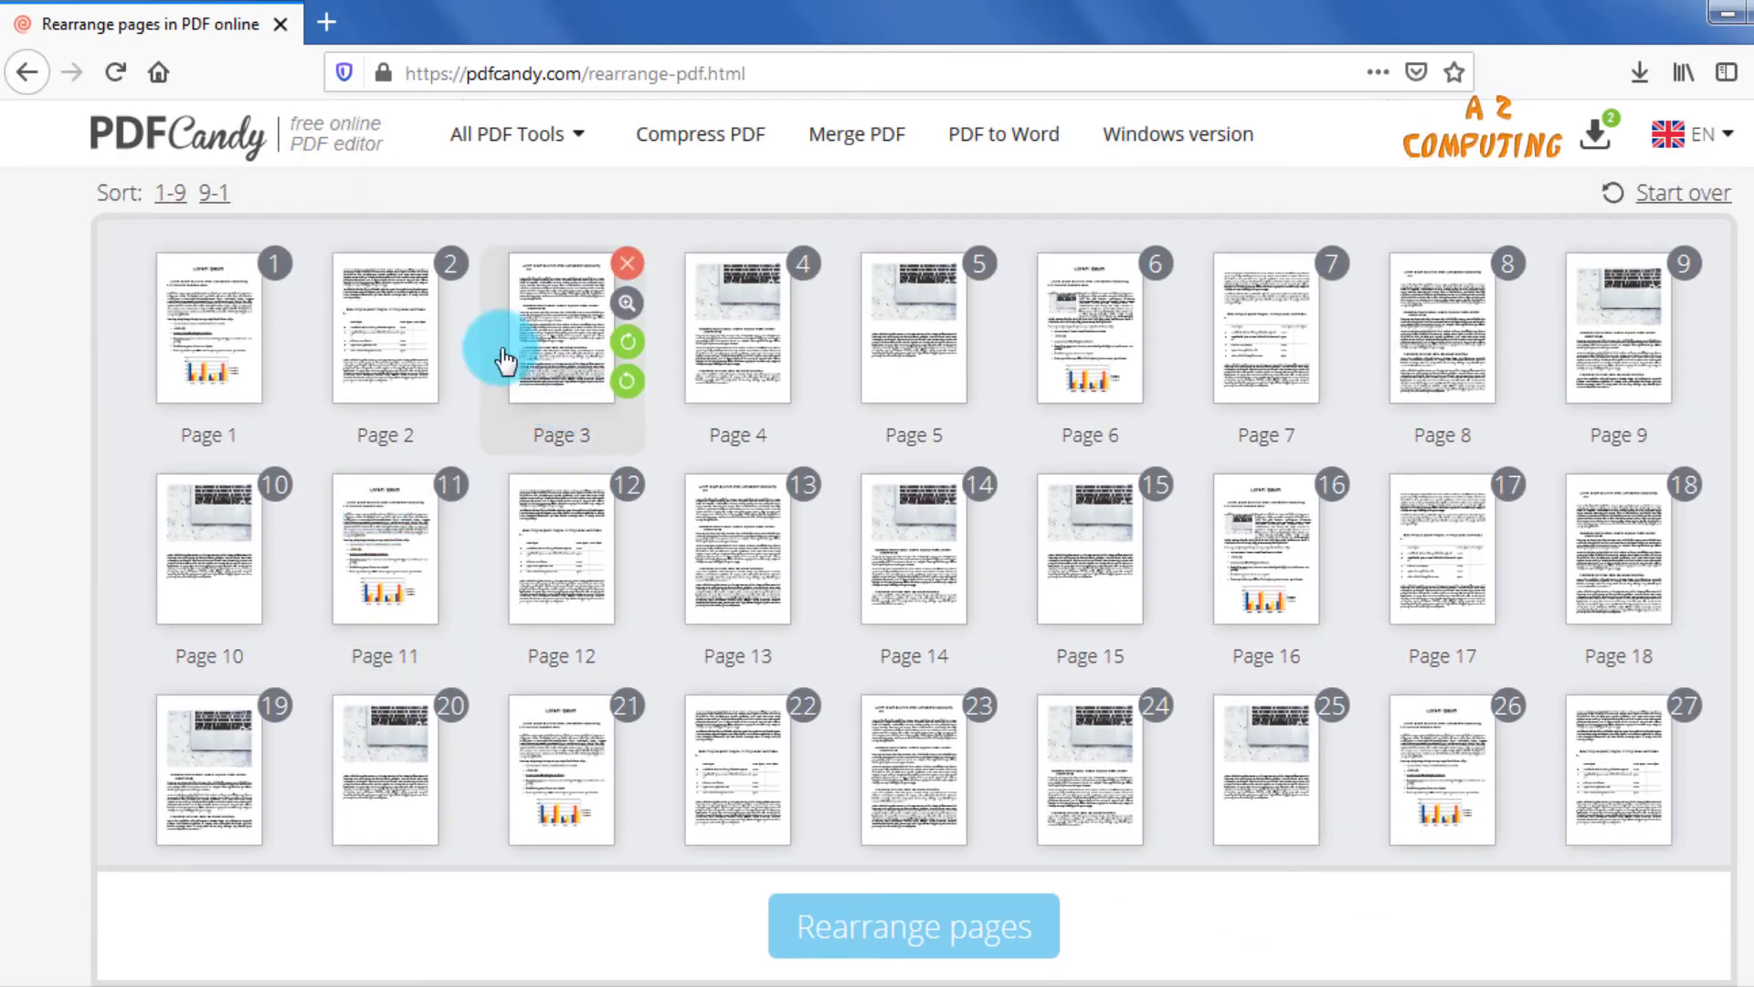
{"action": "mouse_move", "coordinate": [235, 355]}
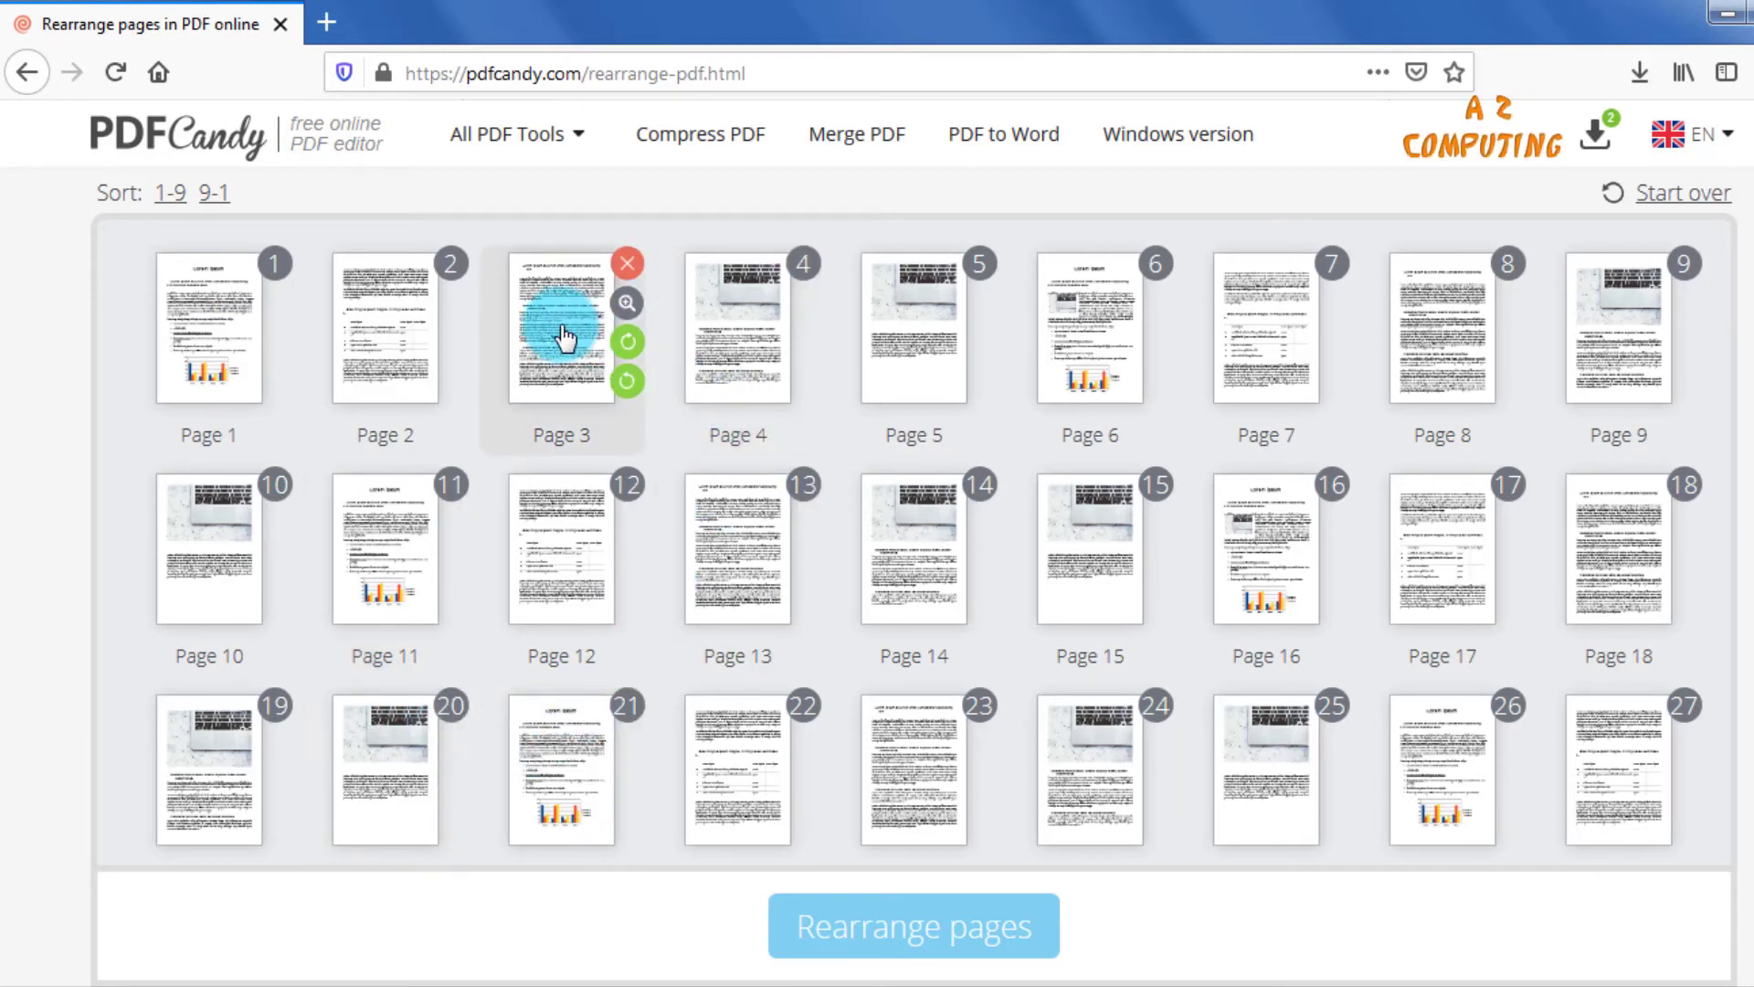
{"action": "left_click_drag", "start_coordinate": [557, 338], "coordinate": [205, 318]}
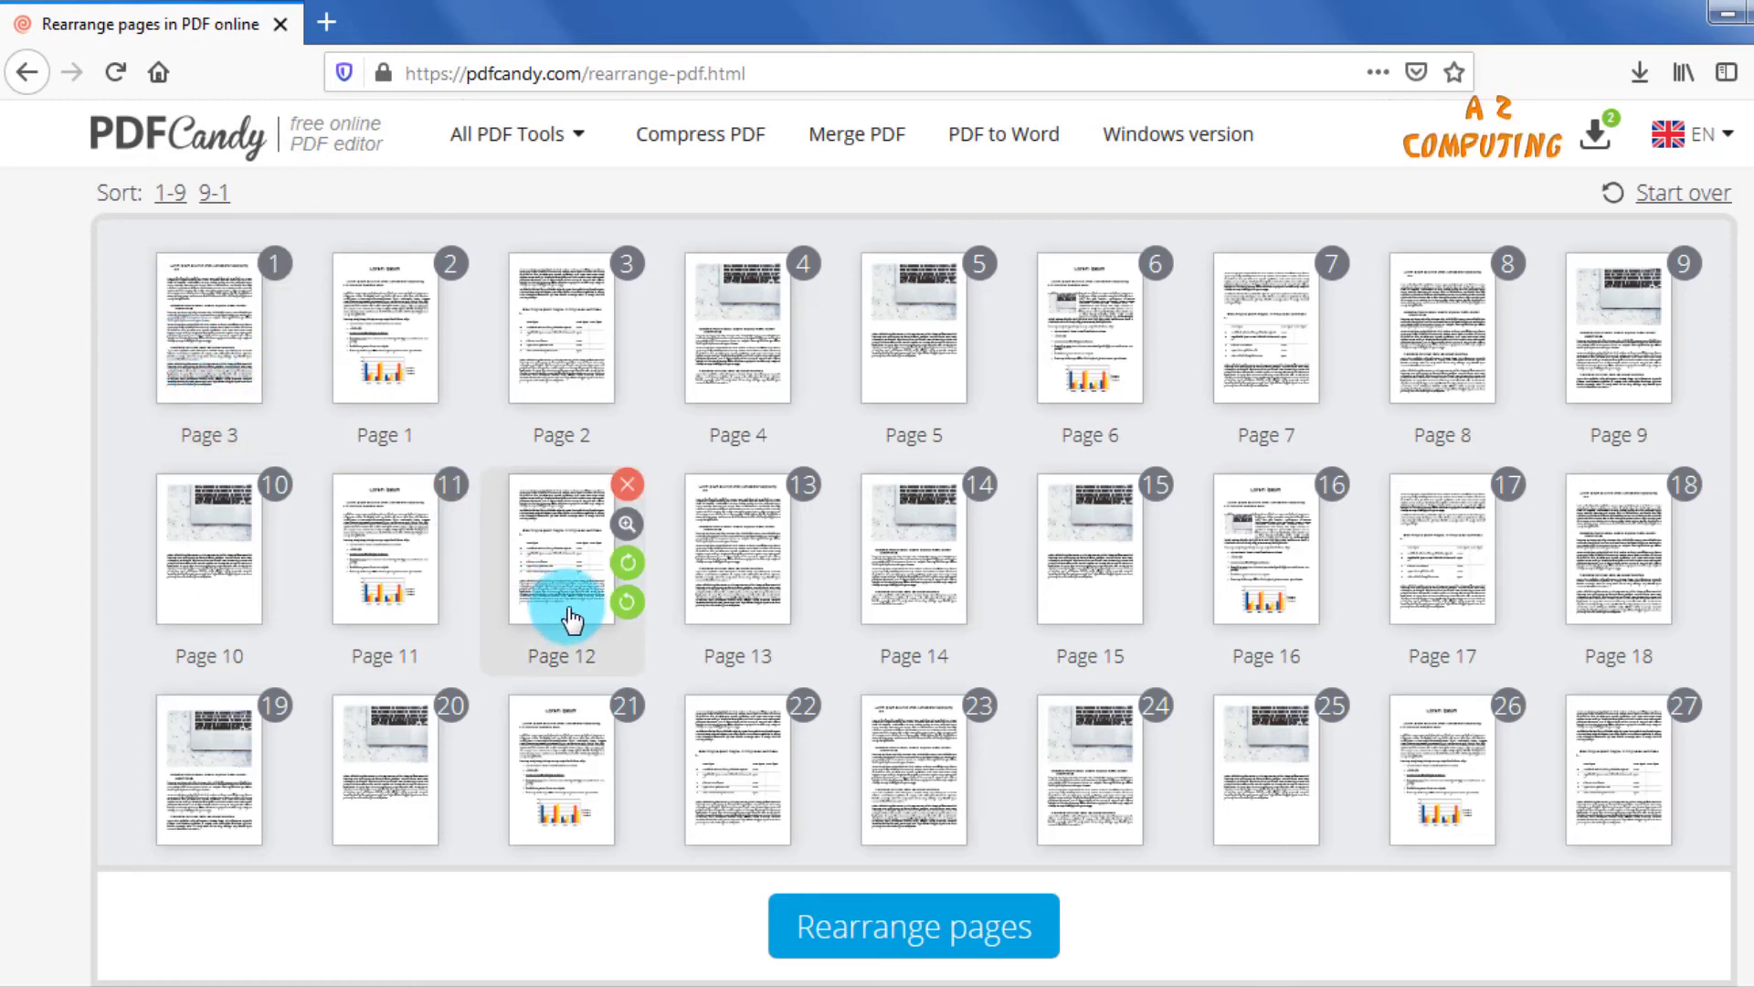
{"action": "left_click_drag", "start_coordinate": [572, 619], "coordinate": [384, 384]}
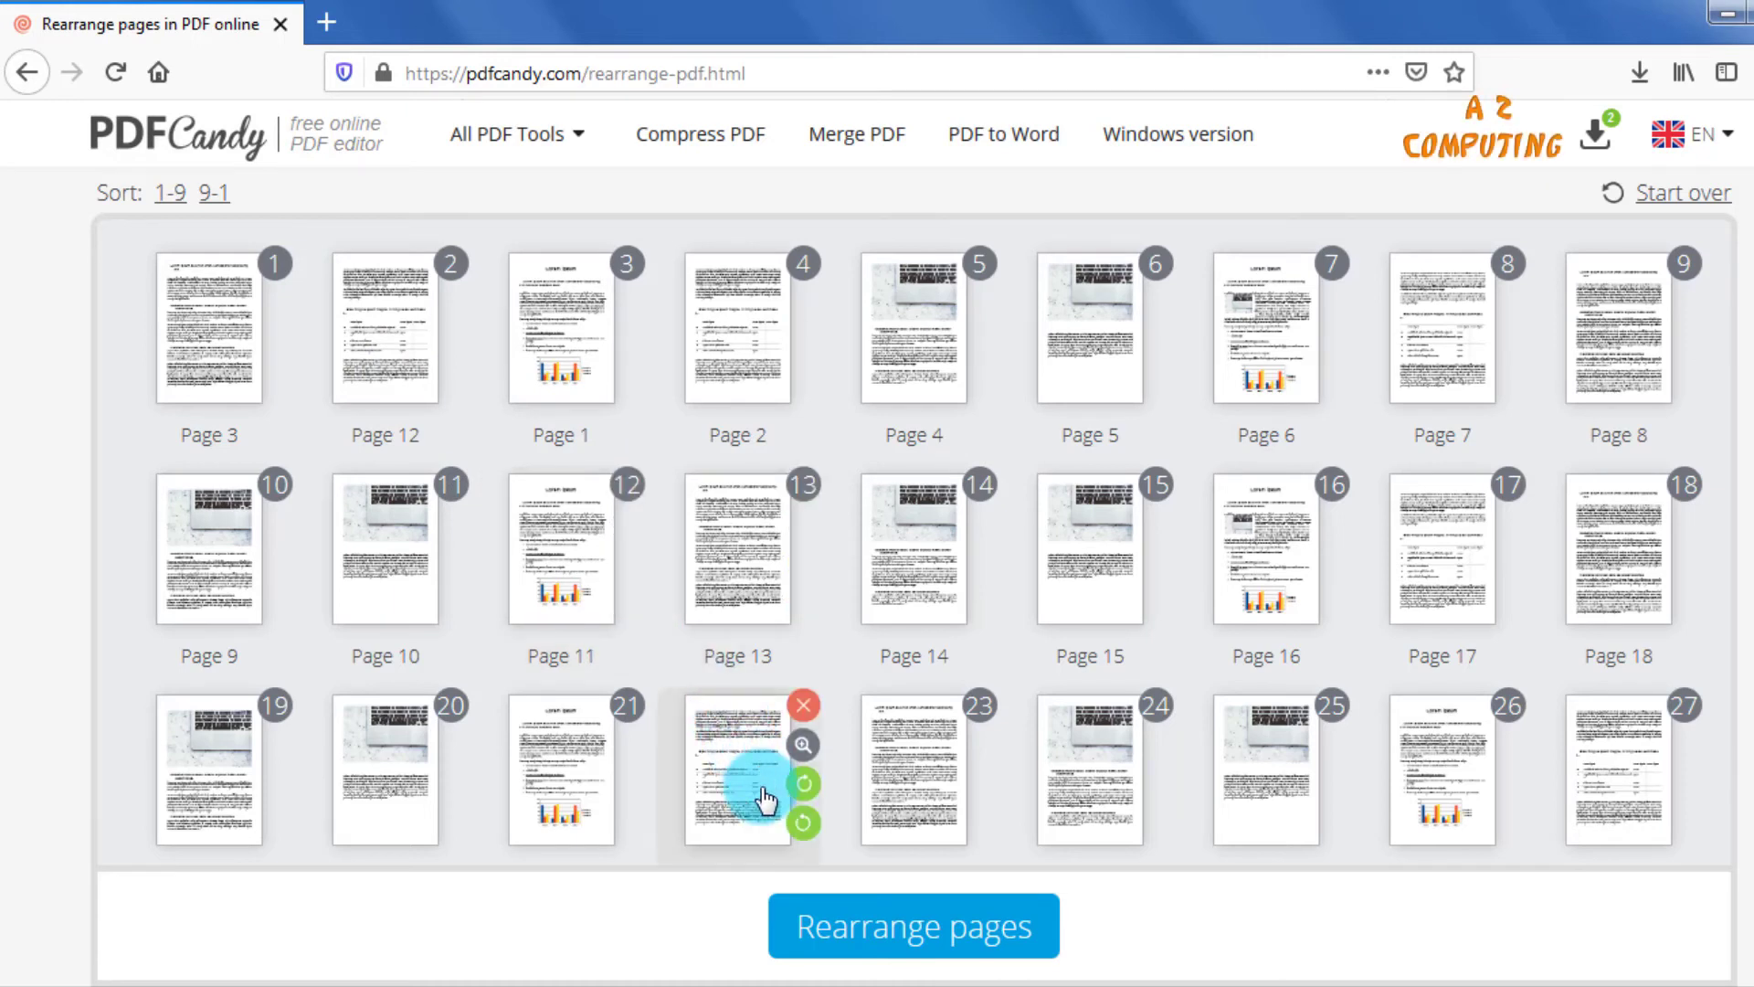
Delete page 22 from the document and apply the rearrangement to produce the new PDF.
{"action": "left_click", "coordinate": [802, 718]}
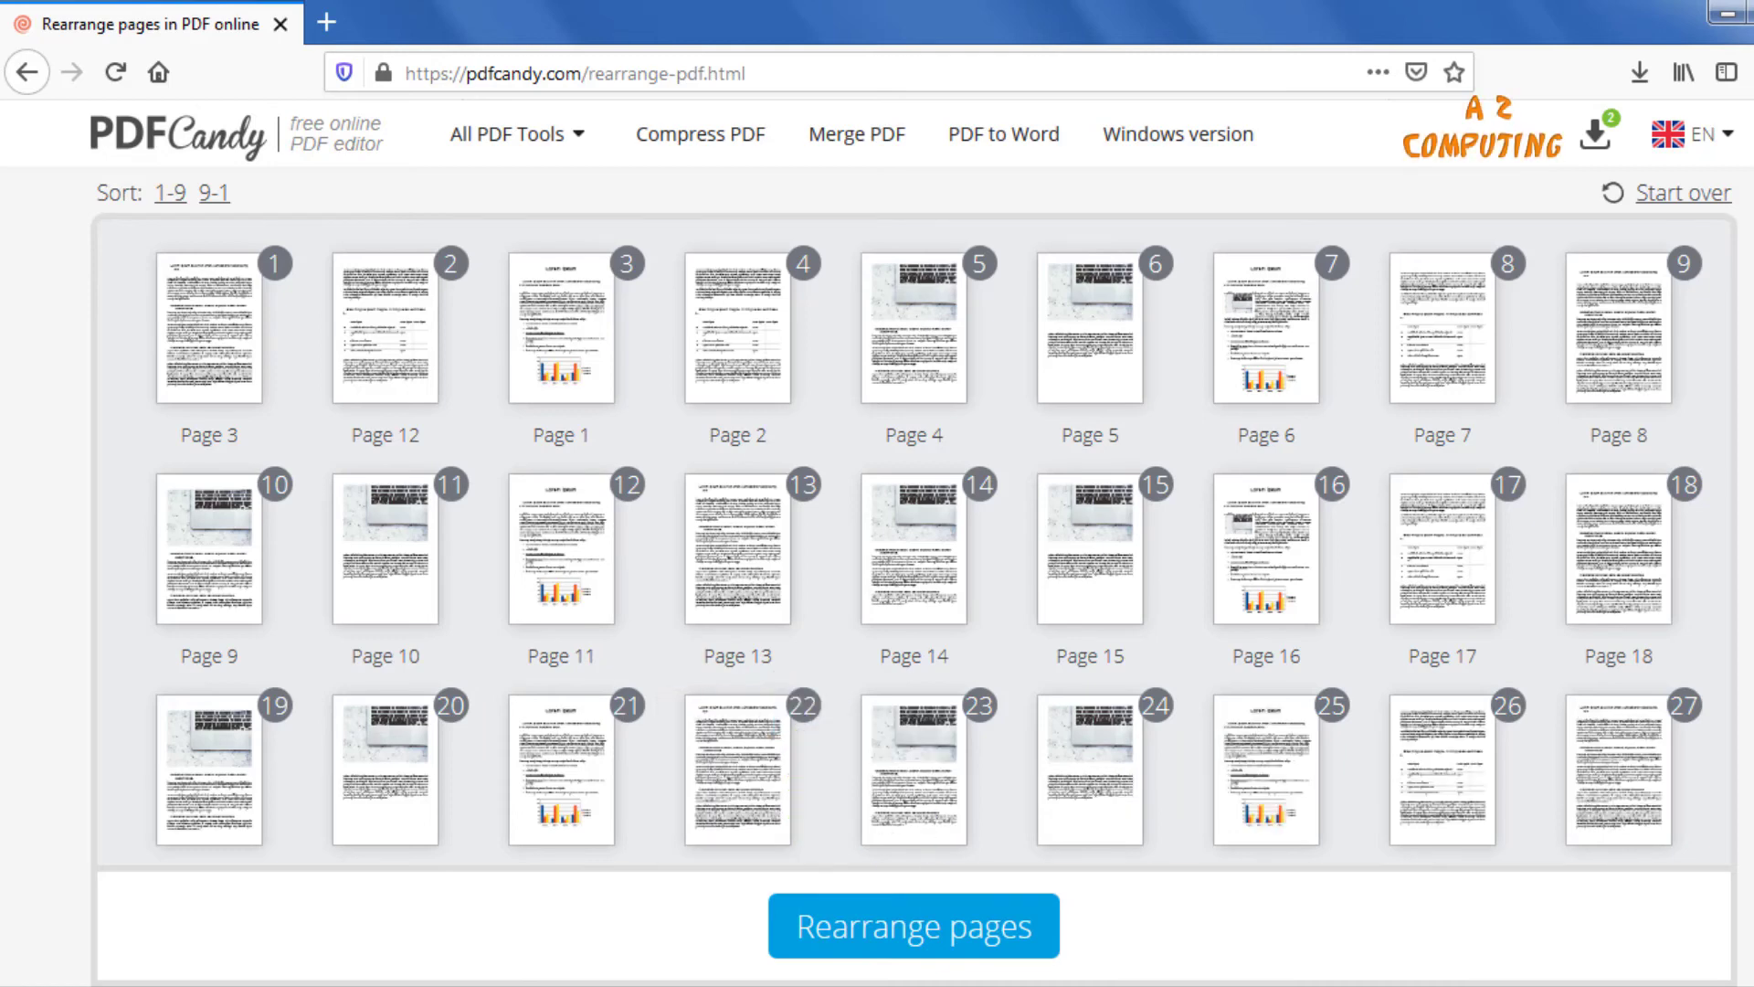
{"action": "mouse_move", "coordinate": [1224, 941]}
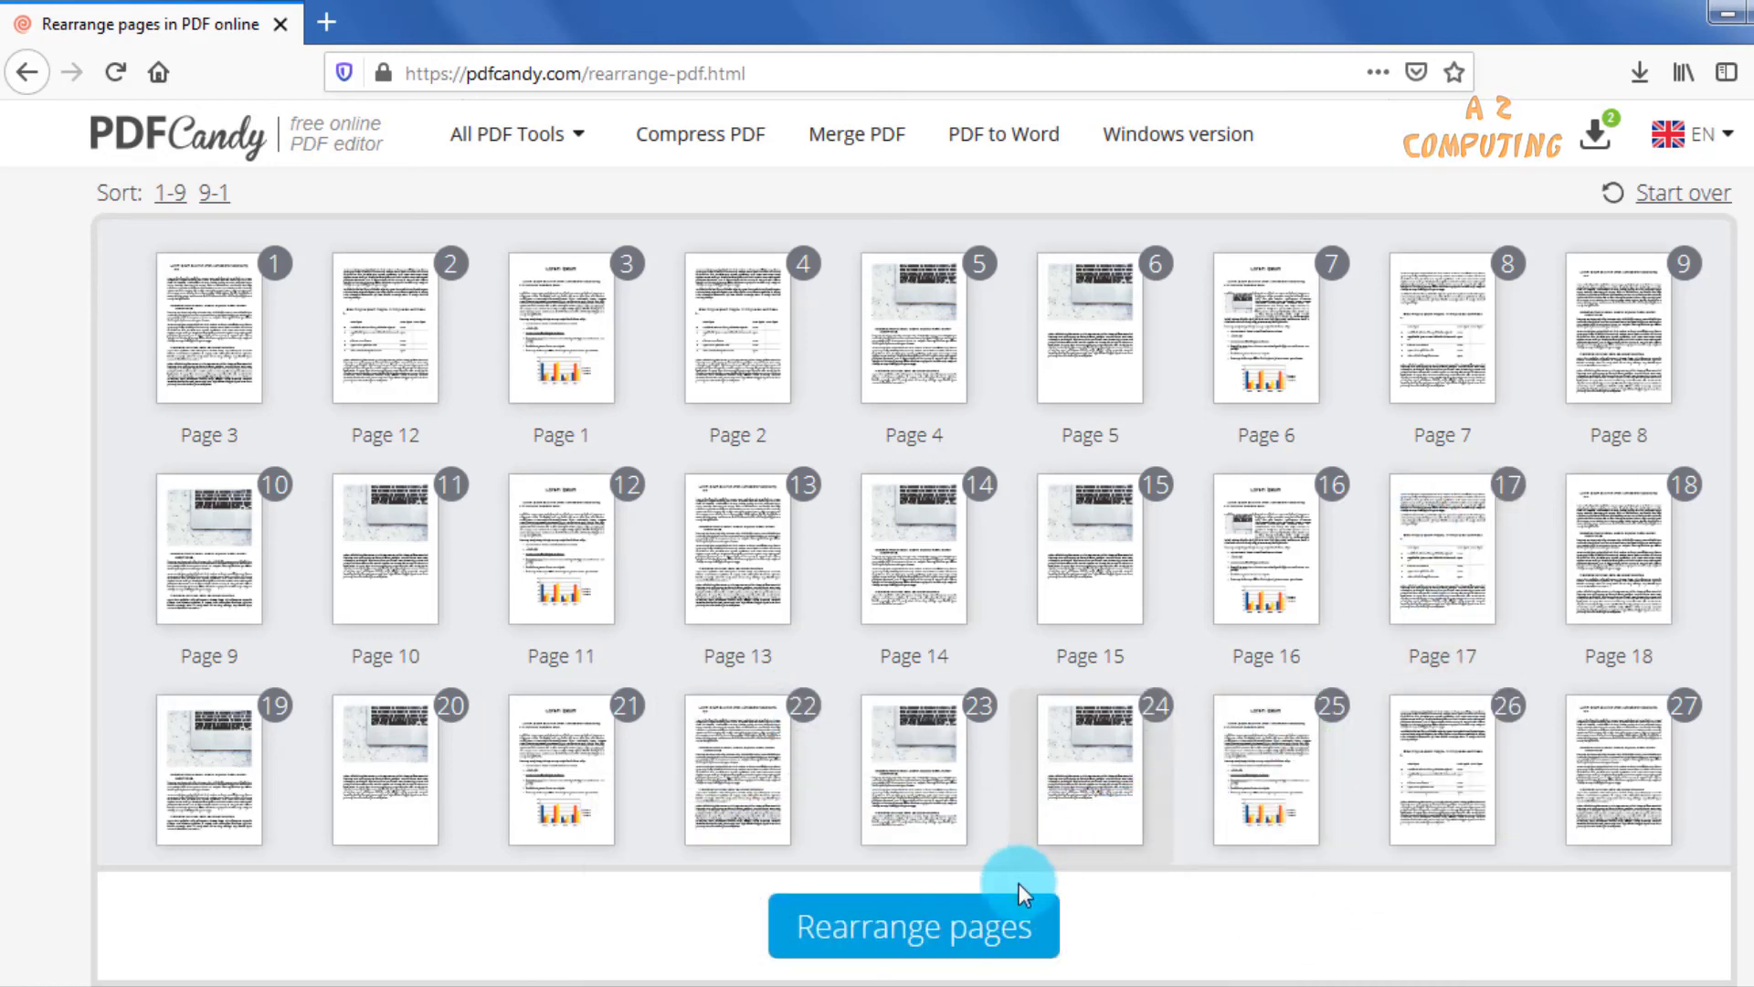
{"action": "left_click", "coordinate": [1014, 906]}
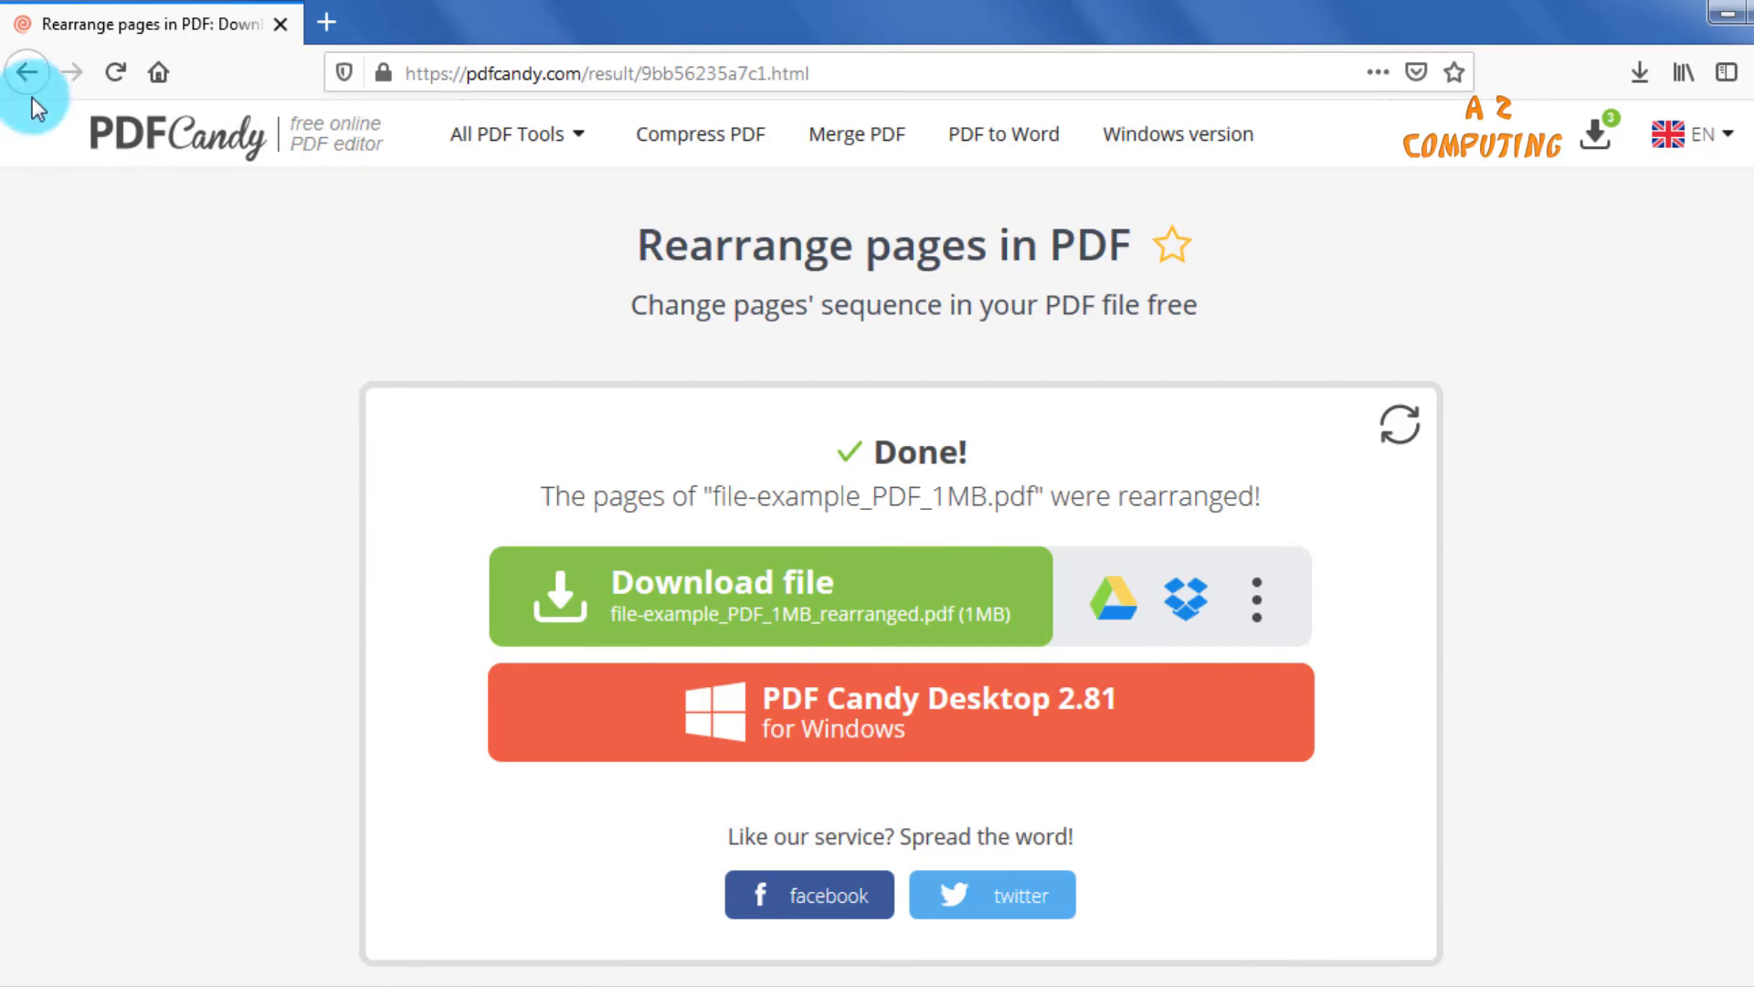
Return to the tool list and compress file-example_PDF_1MB from the Desktop with Compress PDF at Recommended compression.
{"action": "left_click", "coordinate": [28, 73]}
{"action": "left_click", "coordinate": [28, 73]}
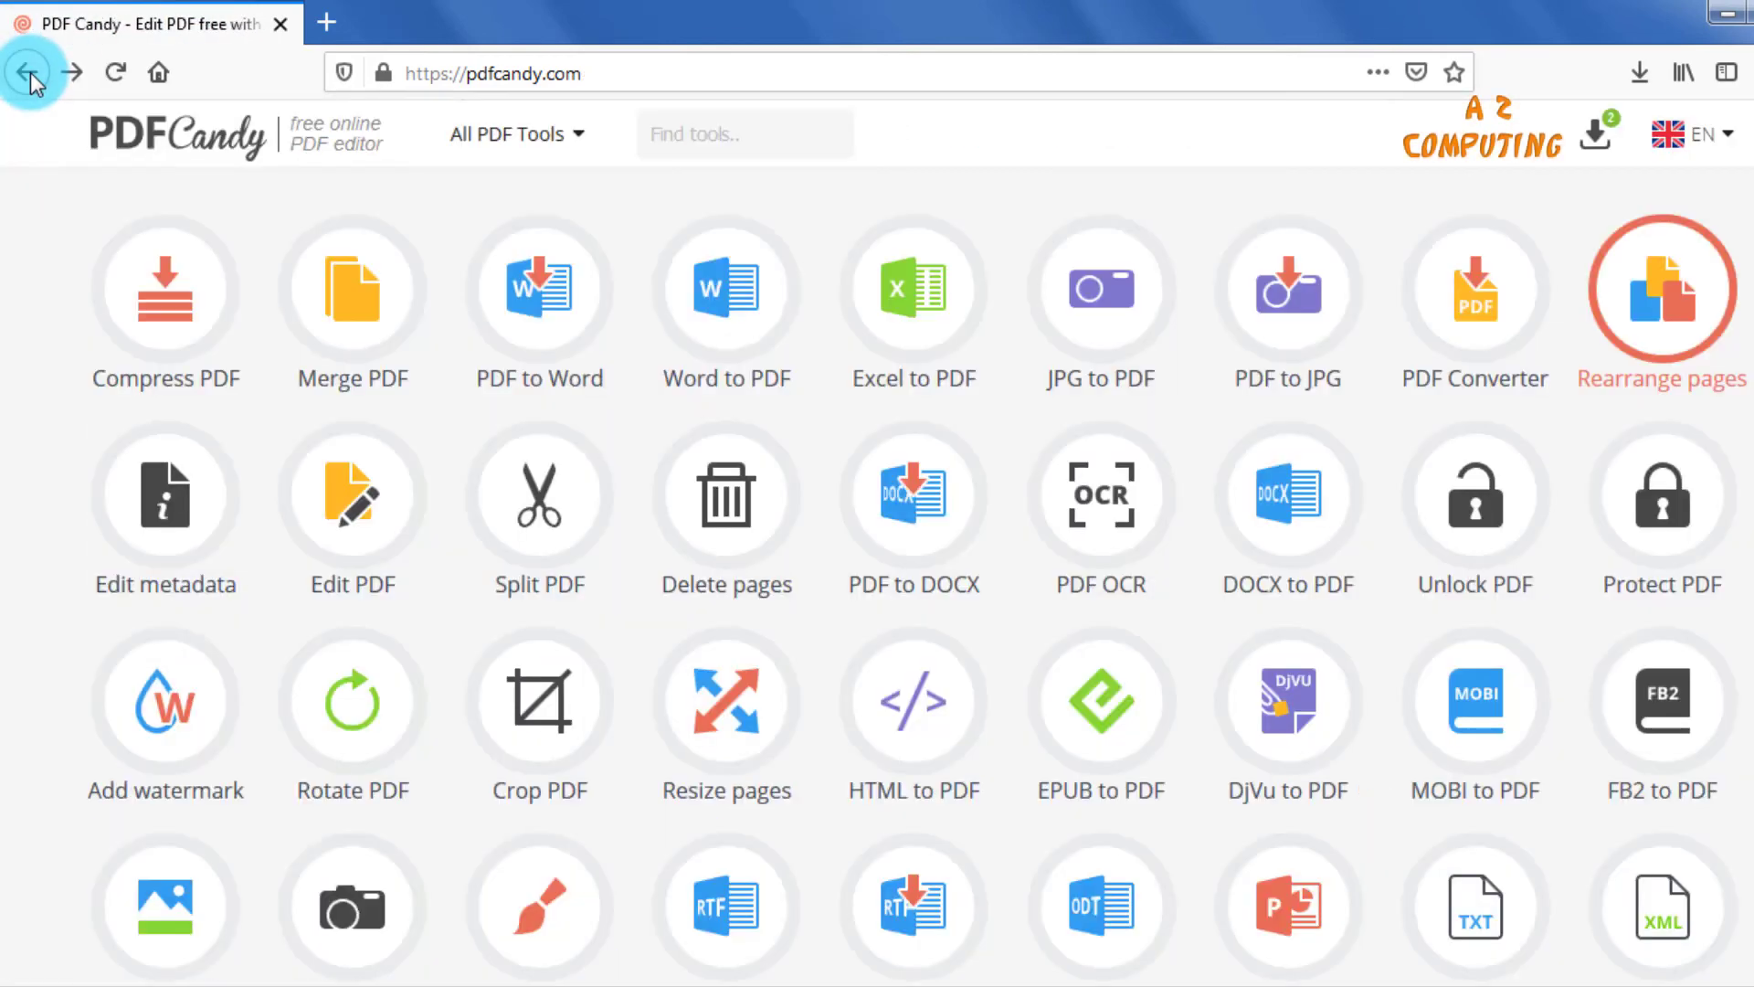
{"action": "left_click", "coordinate": [194, 317]}
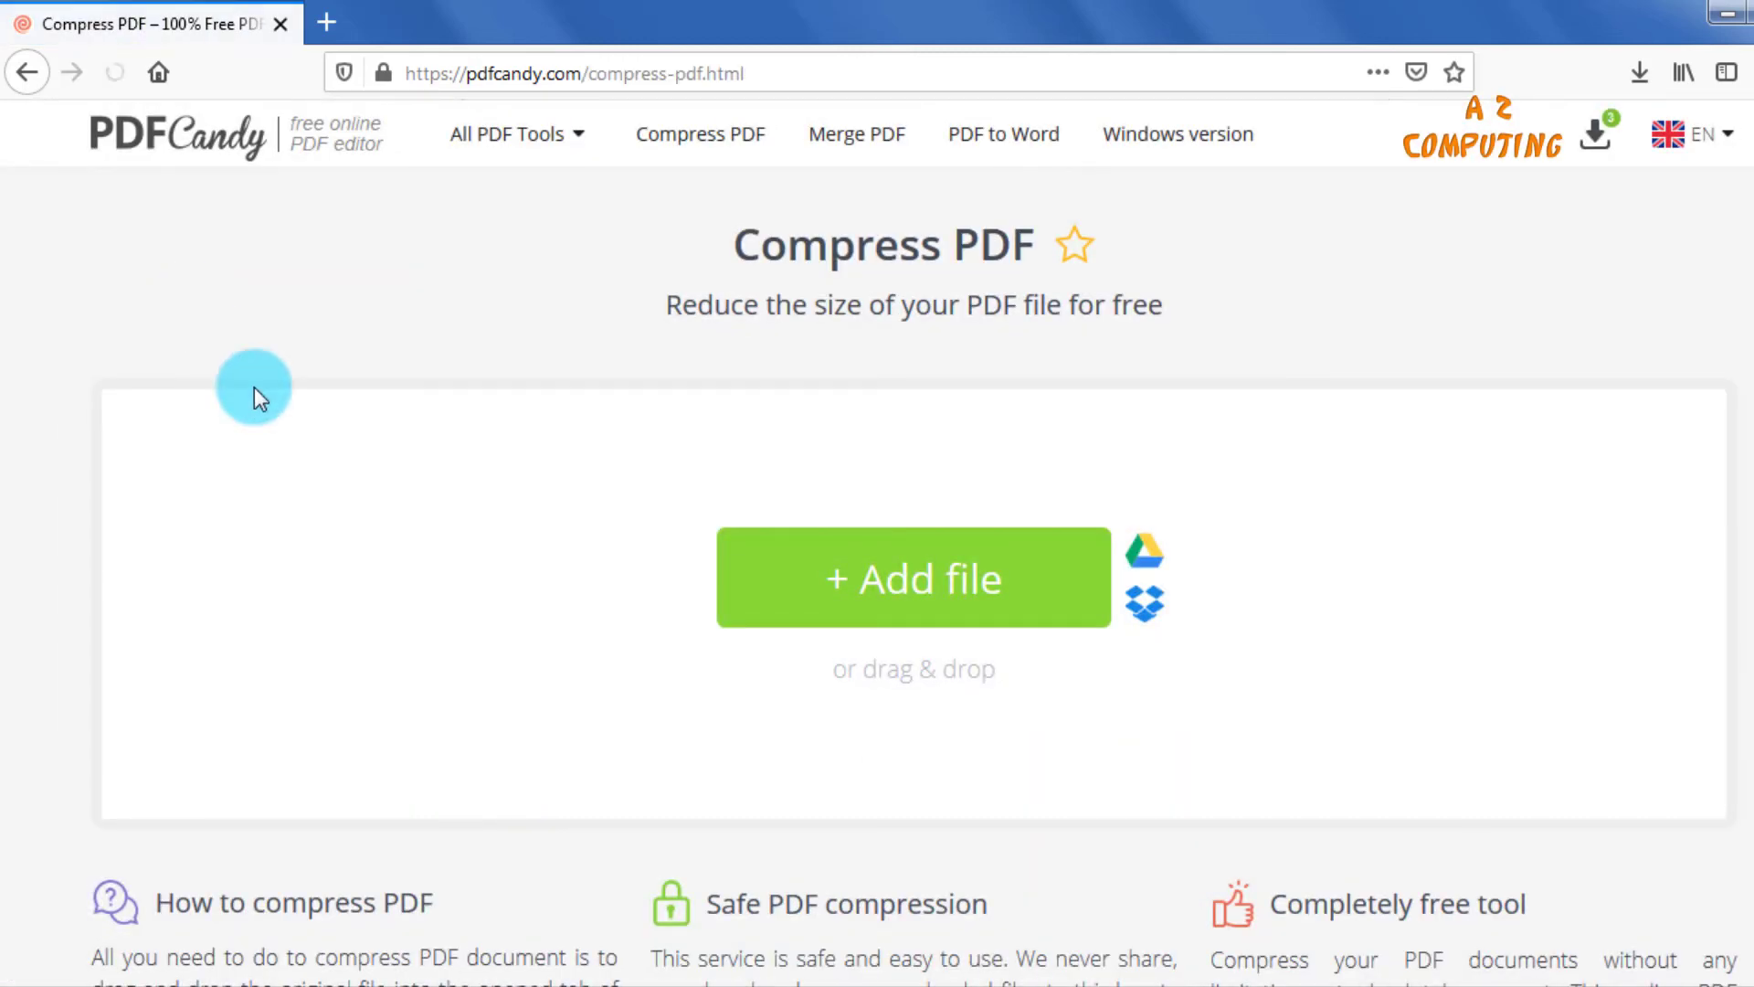
{"action": "left_click", "coordinate": [959, 601]}
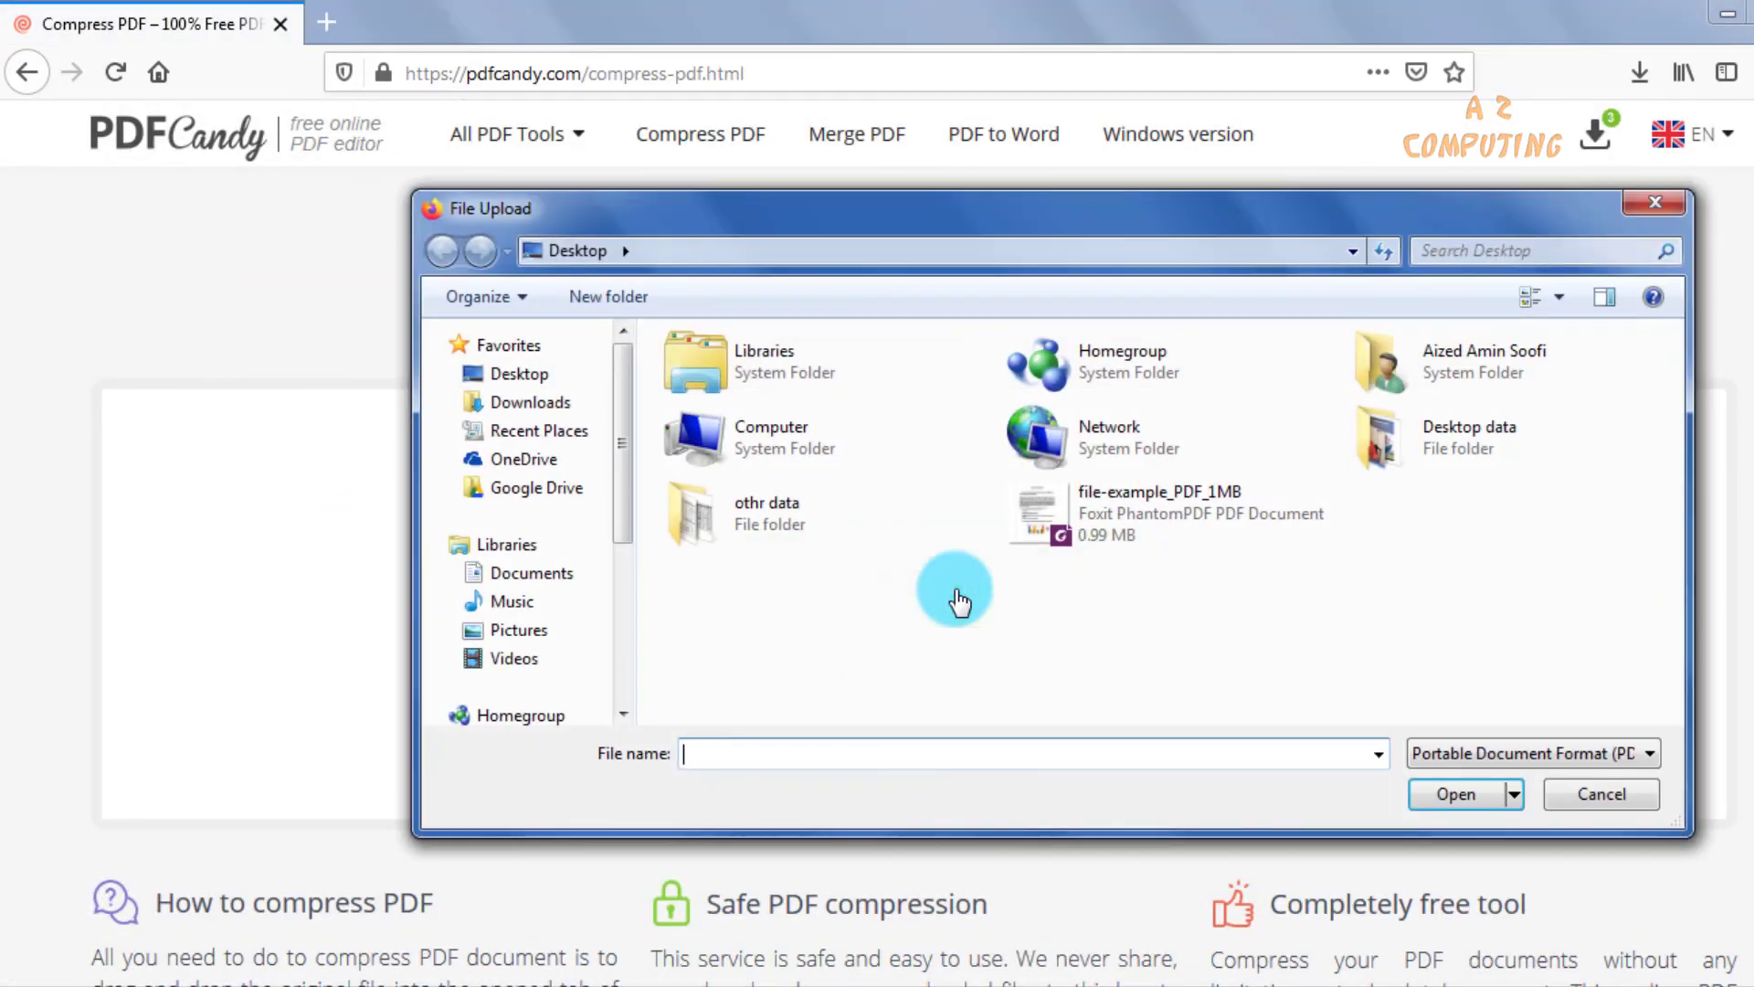
{"action": "double_click", "coordinate": [1140, 532]}
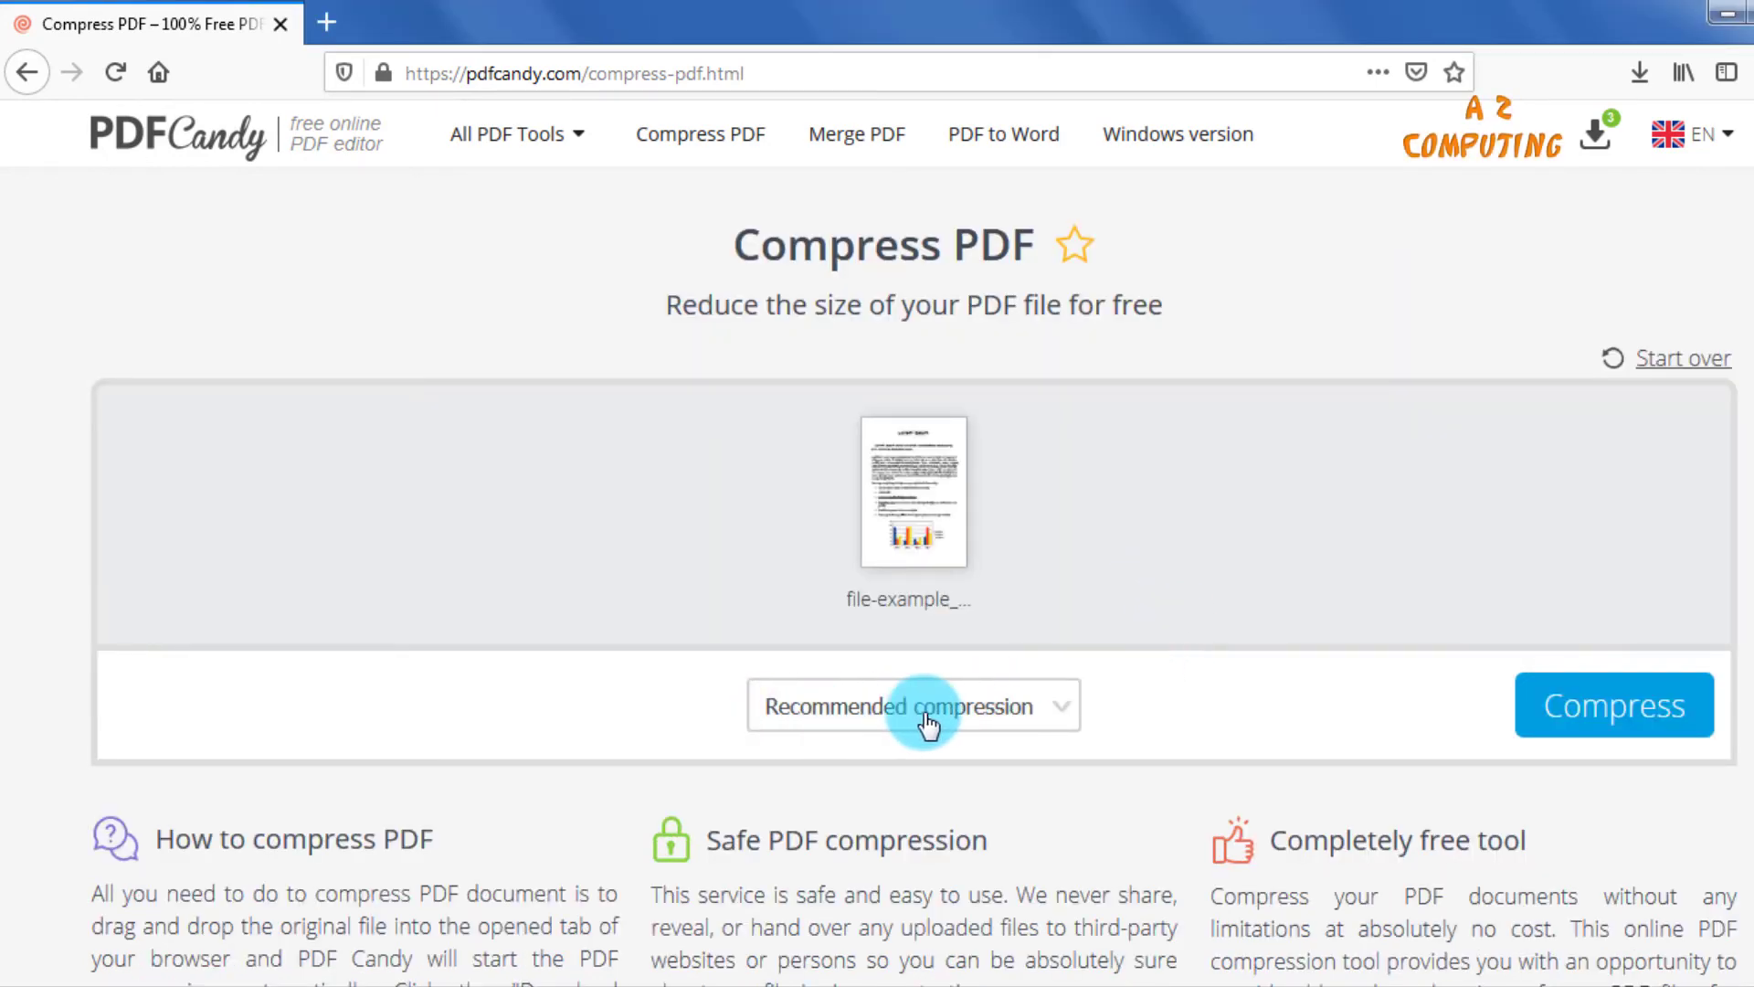
{"action": "left_click", "coordinate": [1595, 715]}
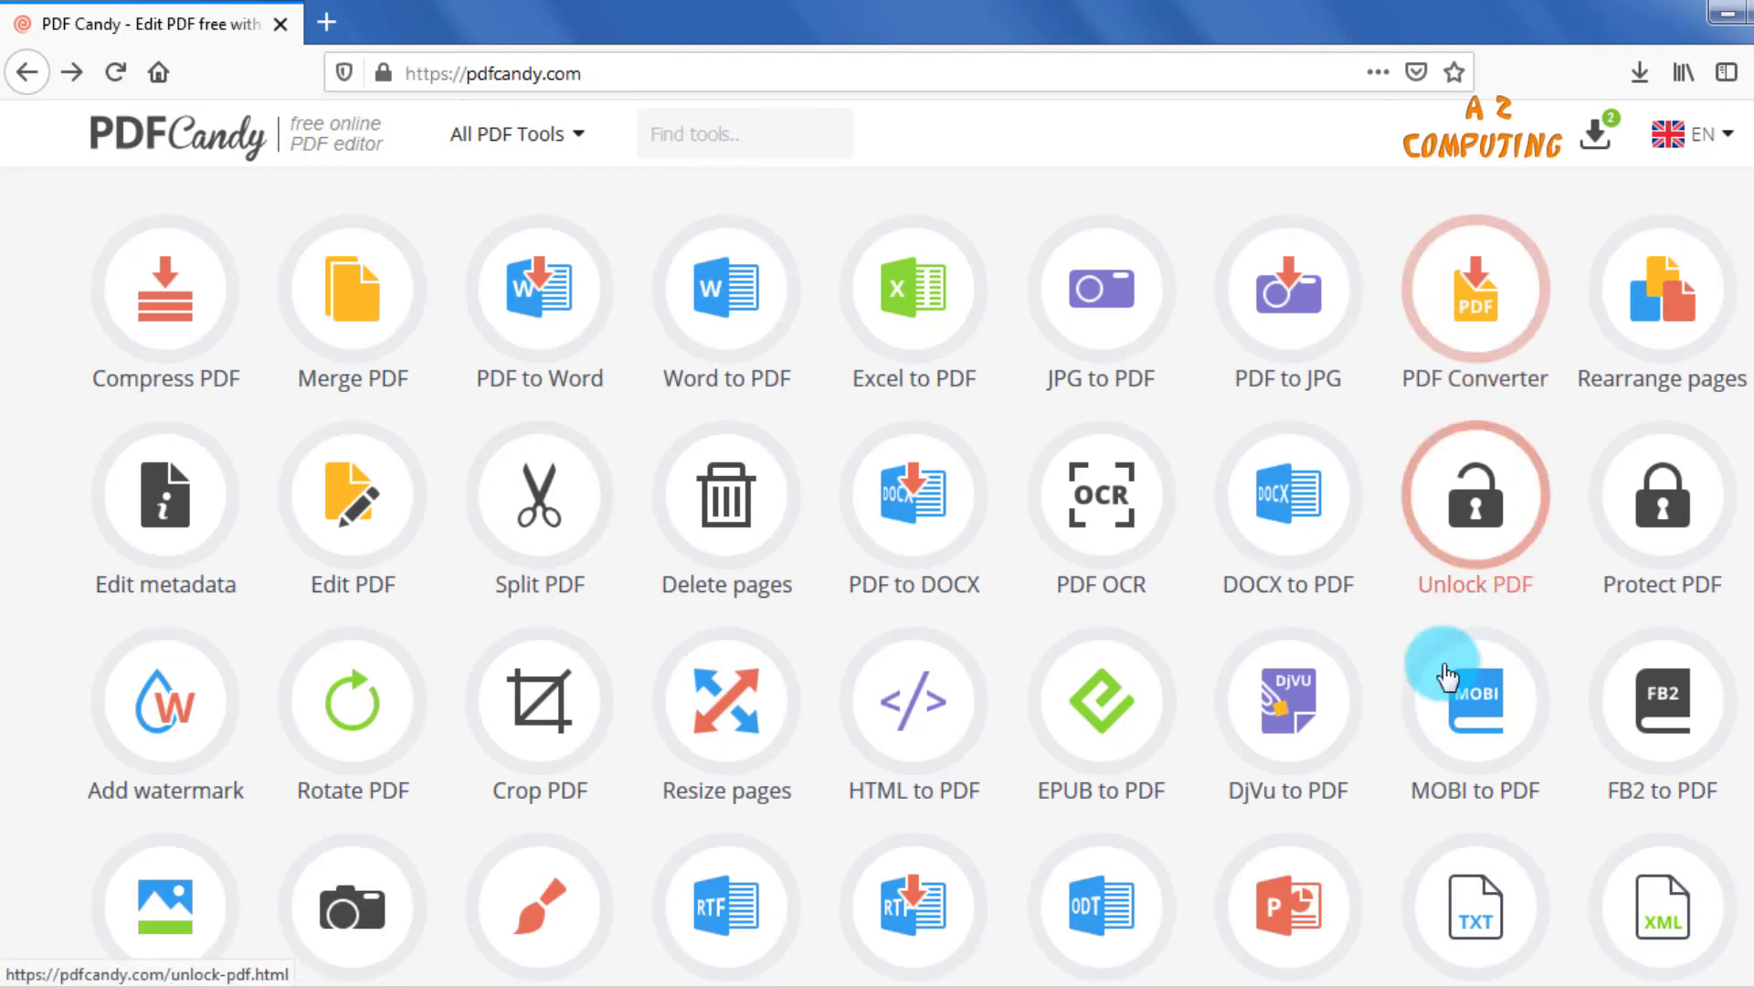
Open the Protect PDF tool, load file-example_PDF_1MB from the Desktop, and inspect the password fields without filling them in.
{"action": "scroll", "coordinate": [1090, 721], "scroll_direction": "down", "scroll_amount": 2}
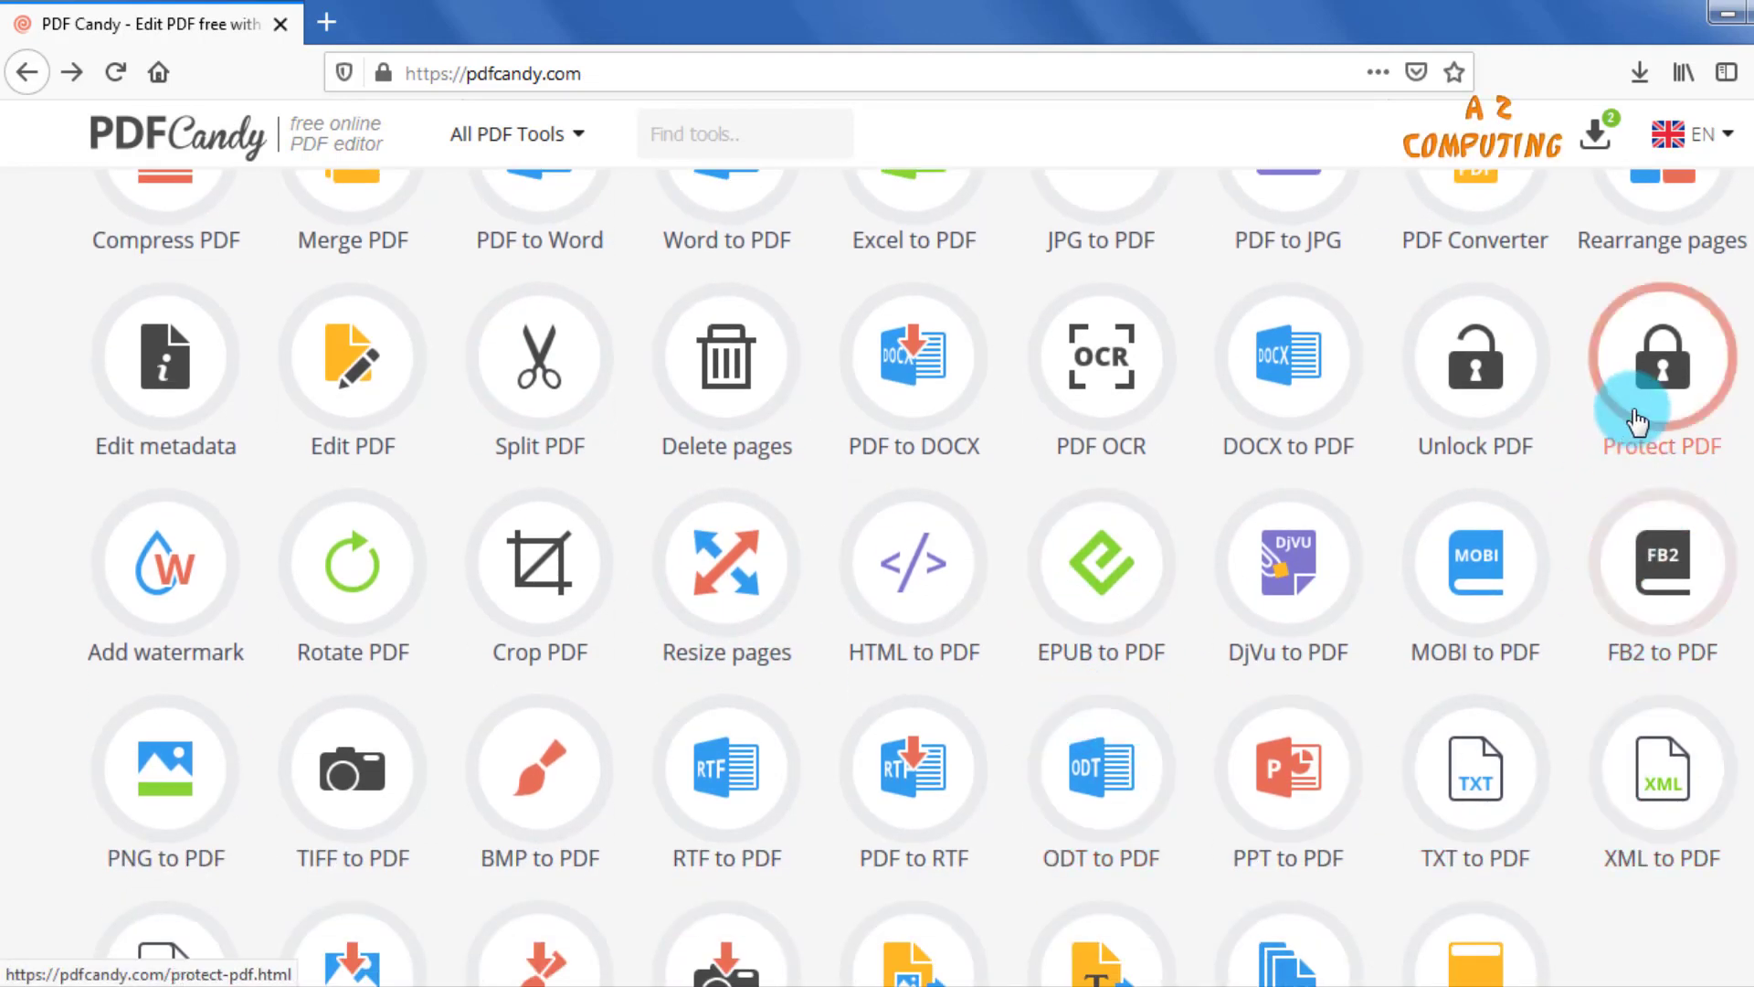
{"action": "left_click", "coordinate": [1661, 382]}
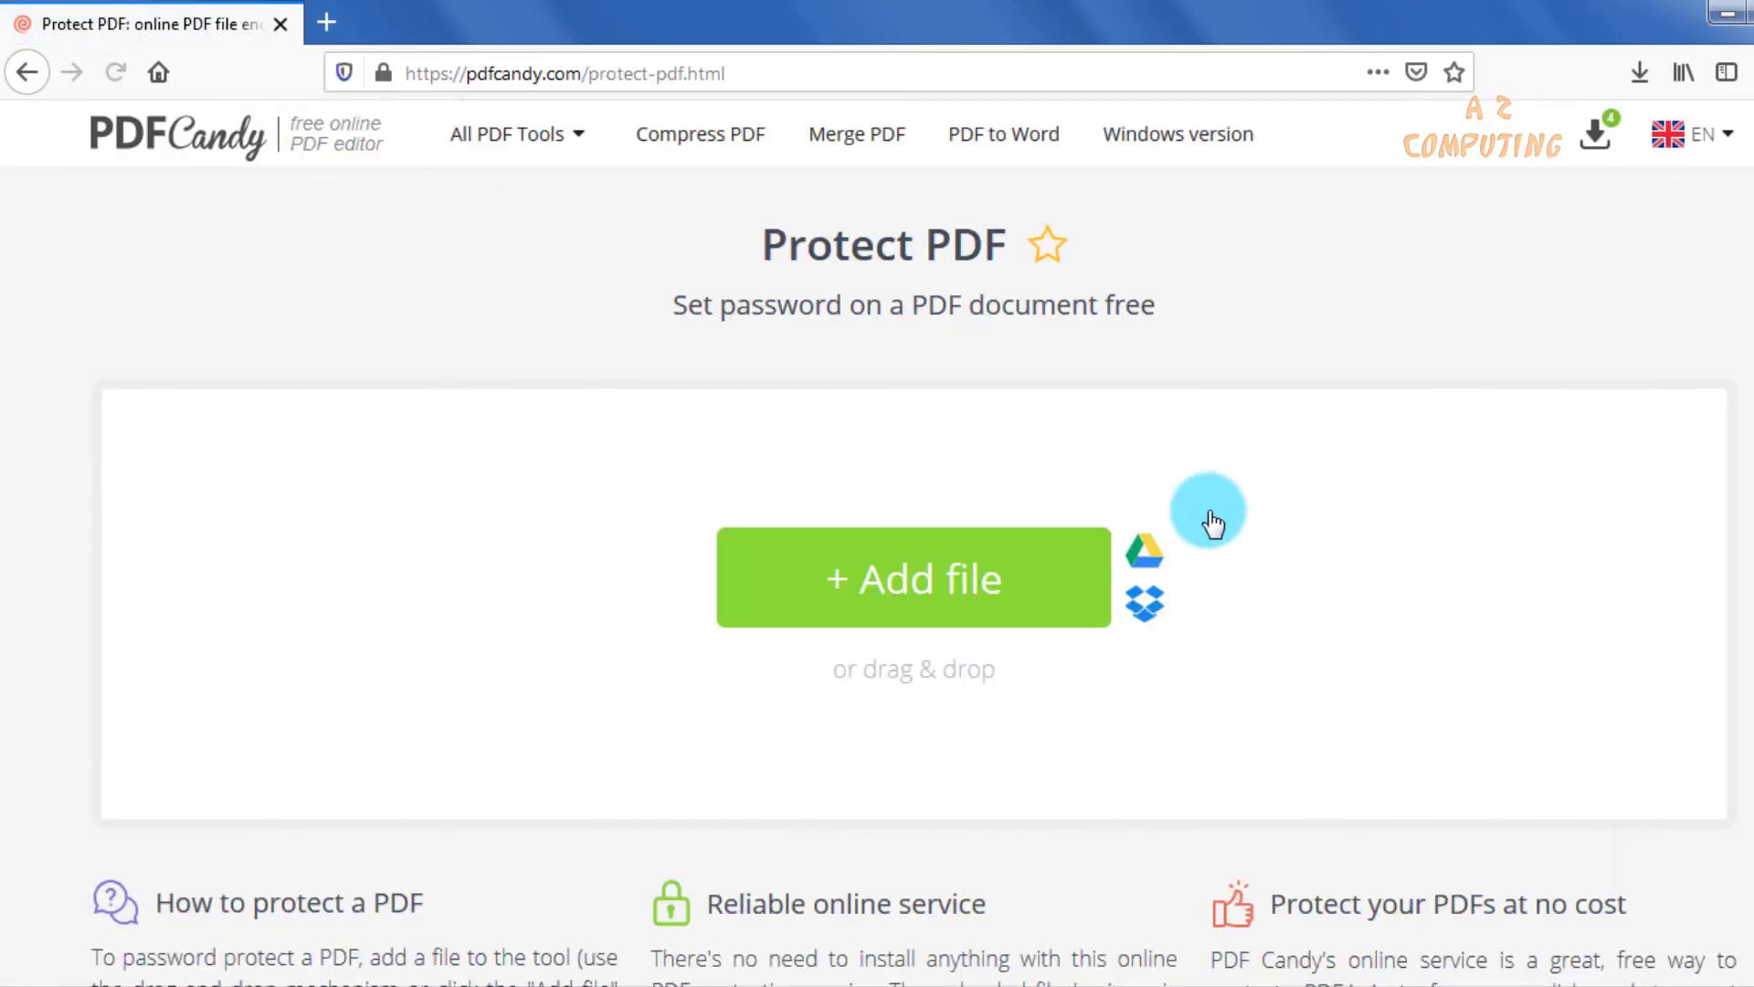
{"action": "left_click", "coordinate": [946, 594]}
{"action": "double_click", "coordinate": [1133, 518]}
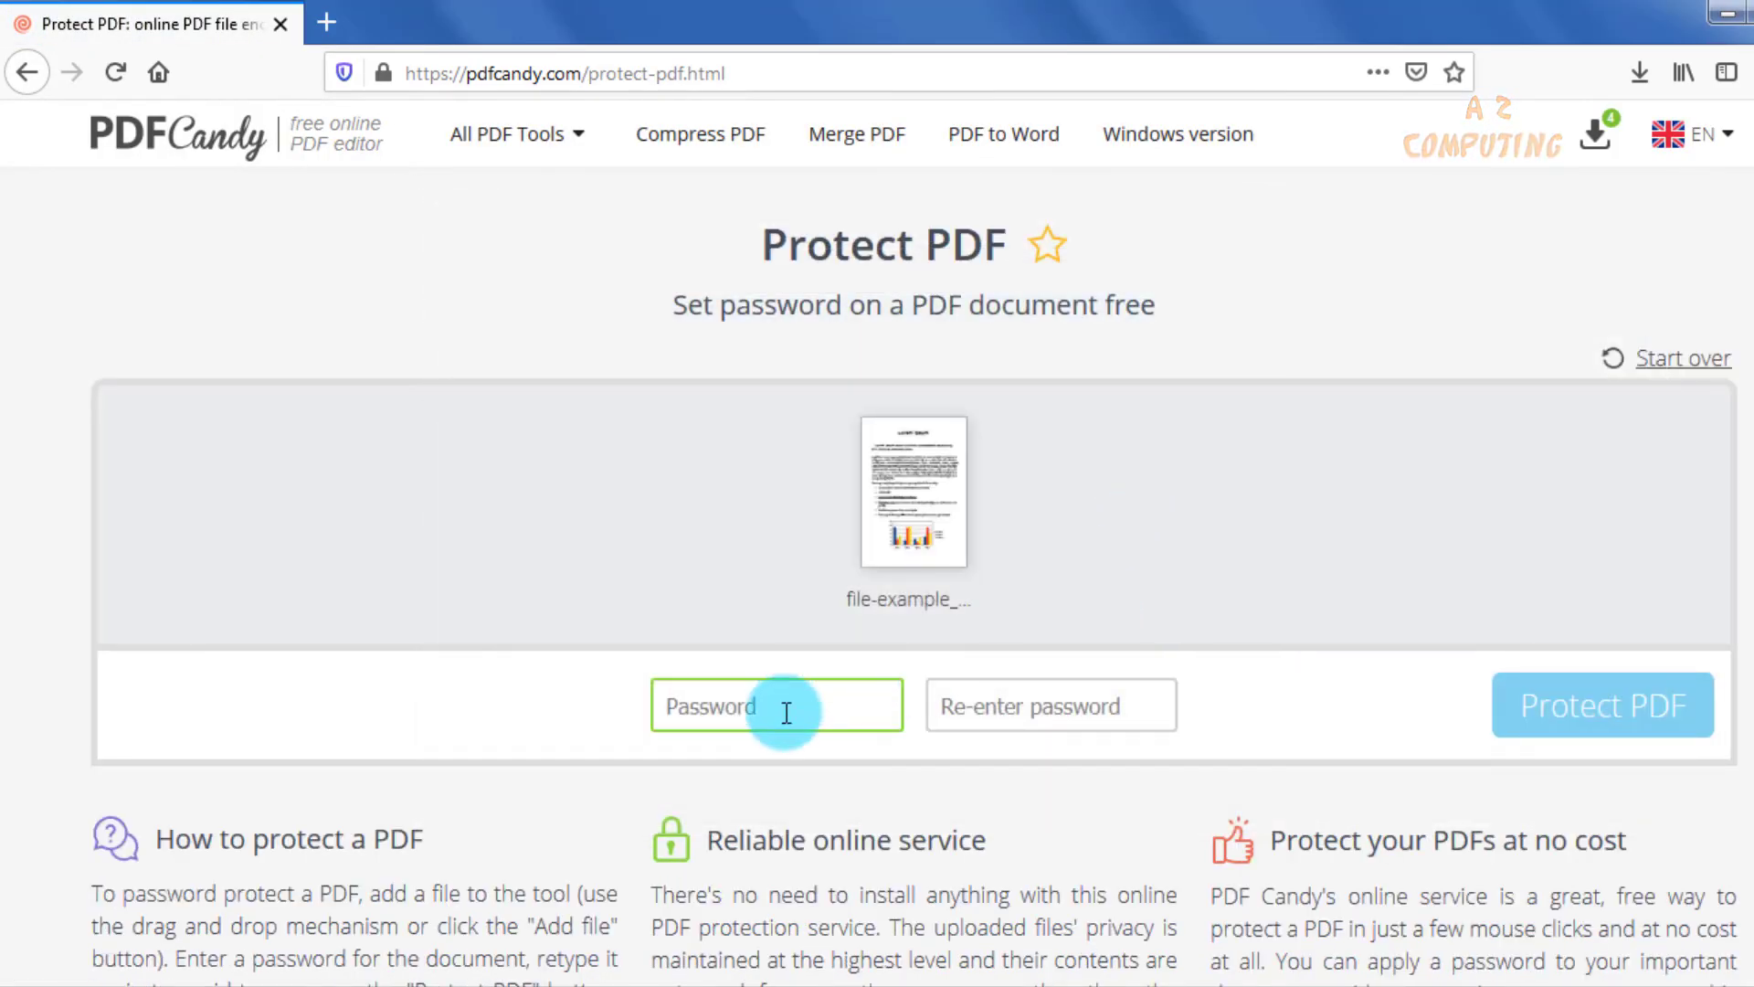
{"action": "left_click", "coordinate": [1012, 705]}
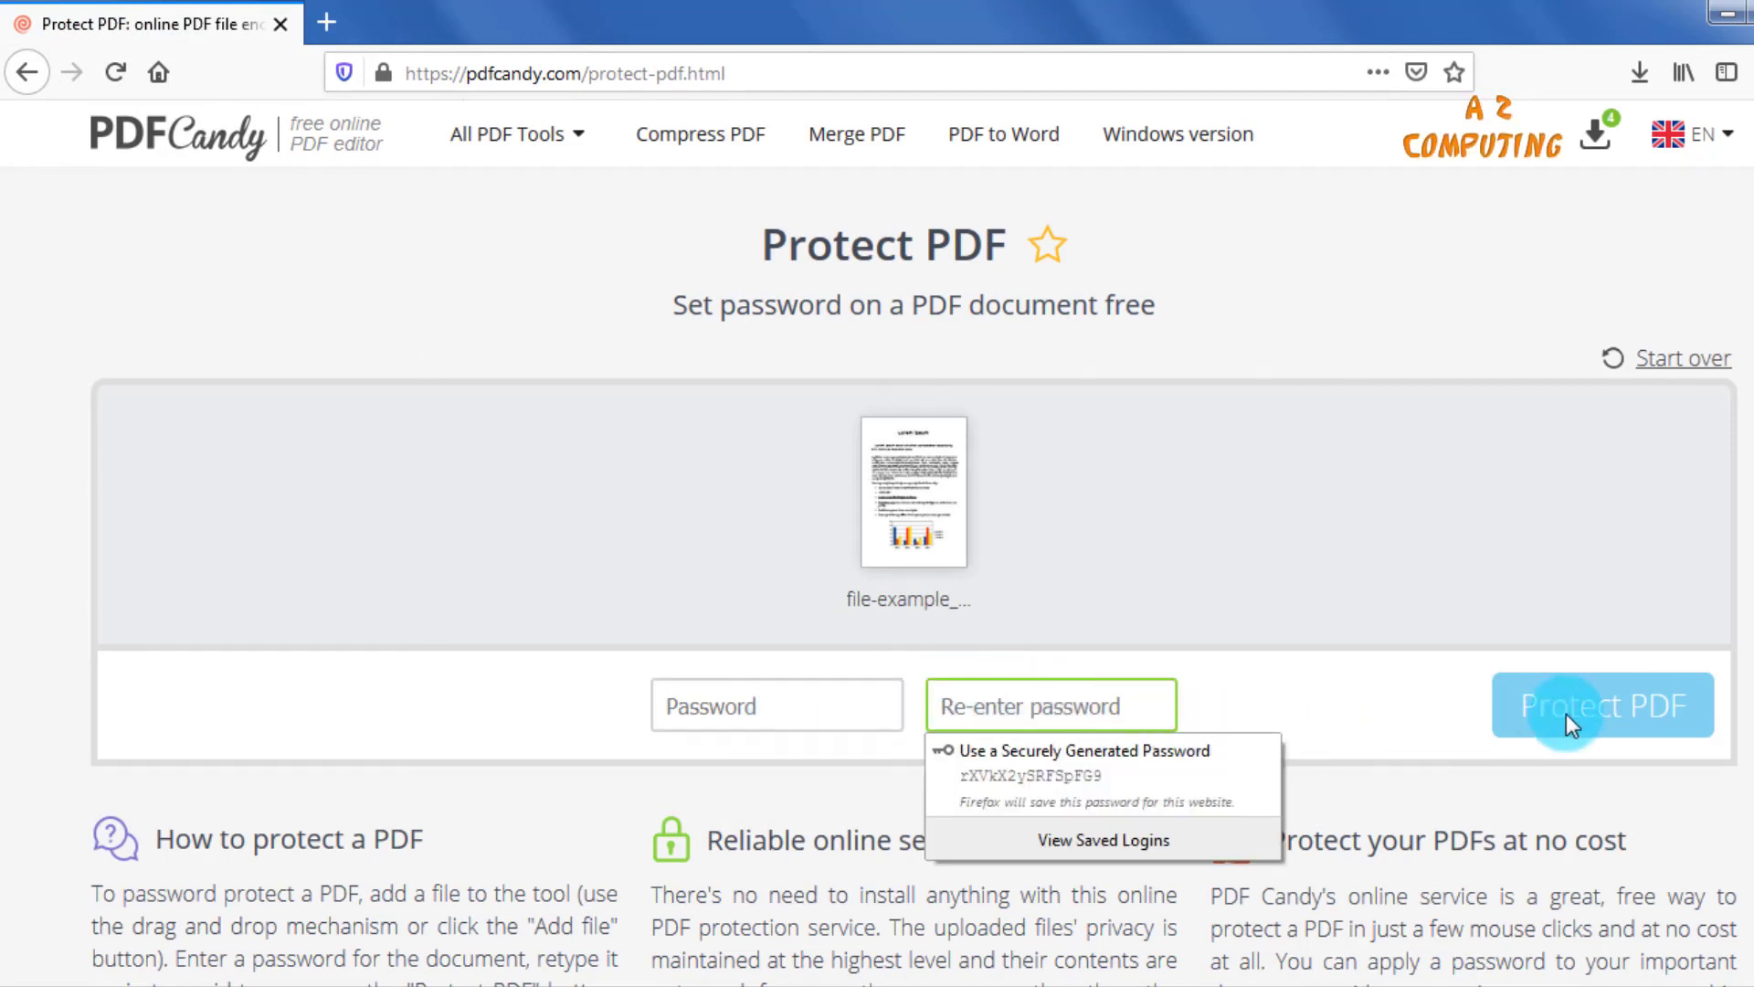
{"action": "left_click", "coordinate": [1457, 550]}
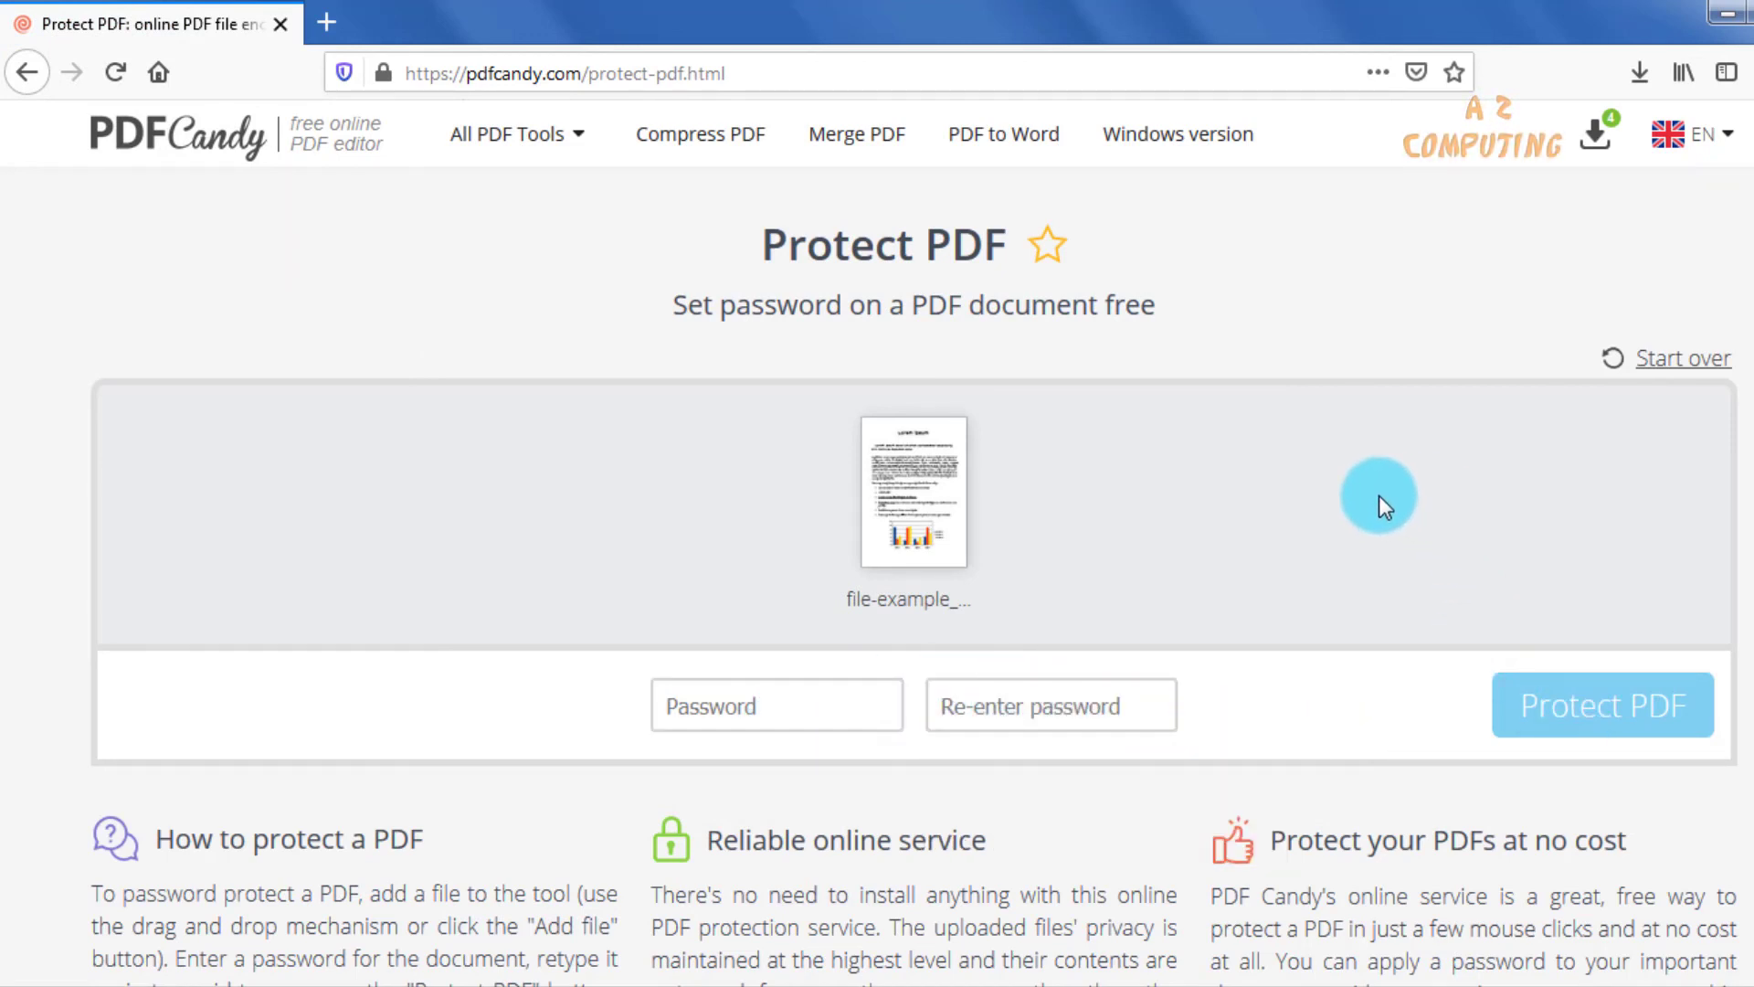
Return to the online tool list and look through the remaining conversion and extraction tools.
{"action": "key", "text": "alt+Left"}
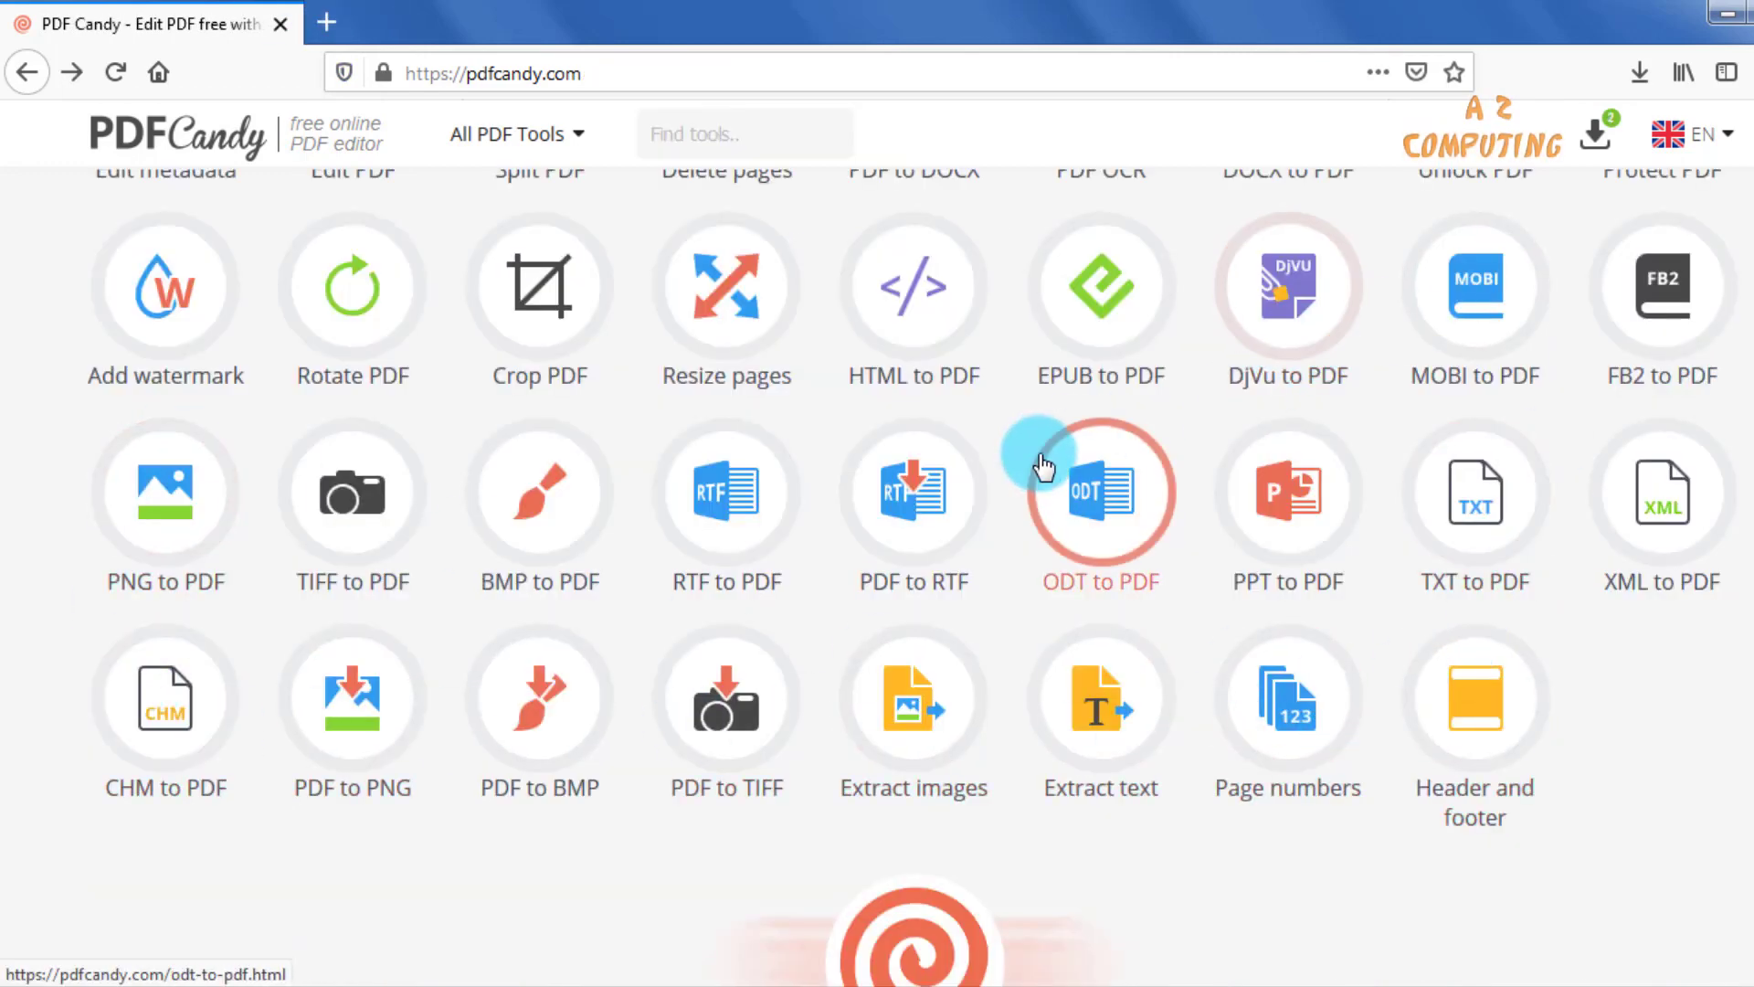
{"action": "scroll", "coordinate": [937, 511], "scroll_direction": "down", "scroll_amount": 2}
{"action": "scroll", "coordinate": [745, 556], "scroll_direction": "up", "scroll_amount": 6}
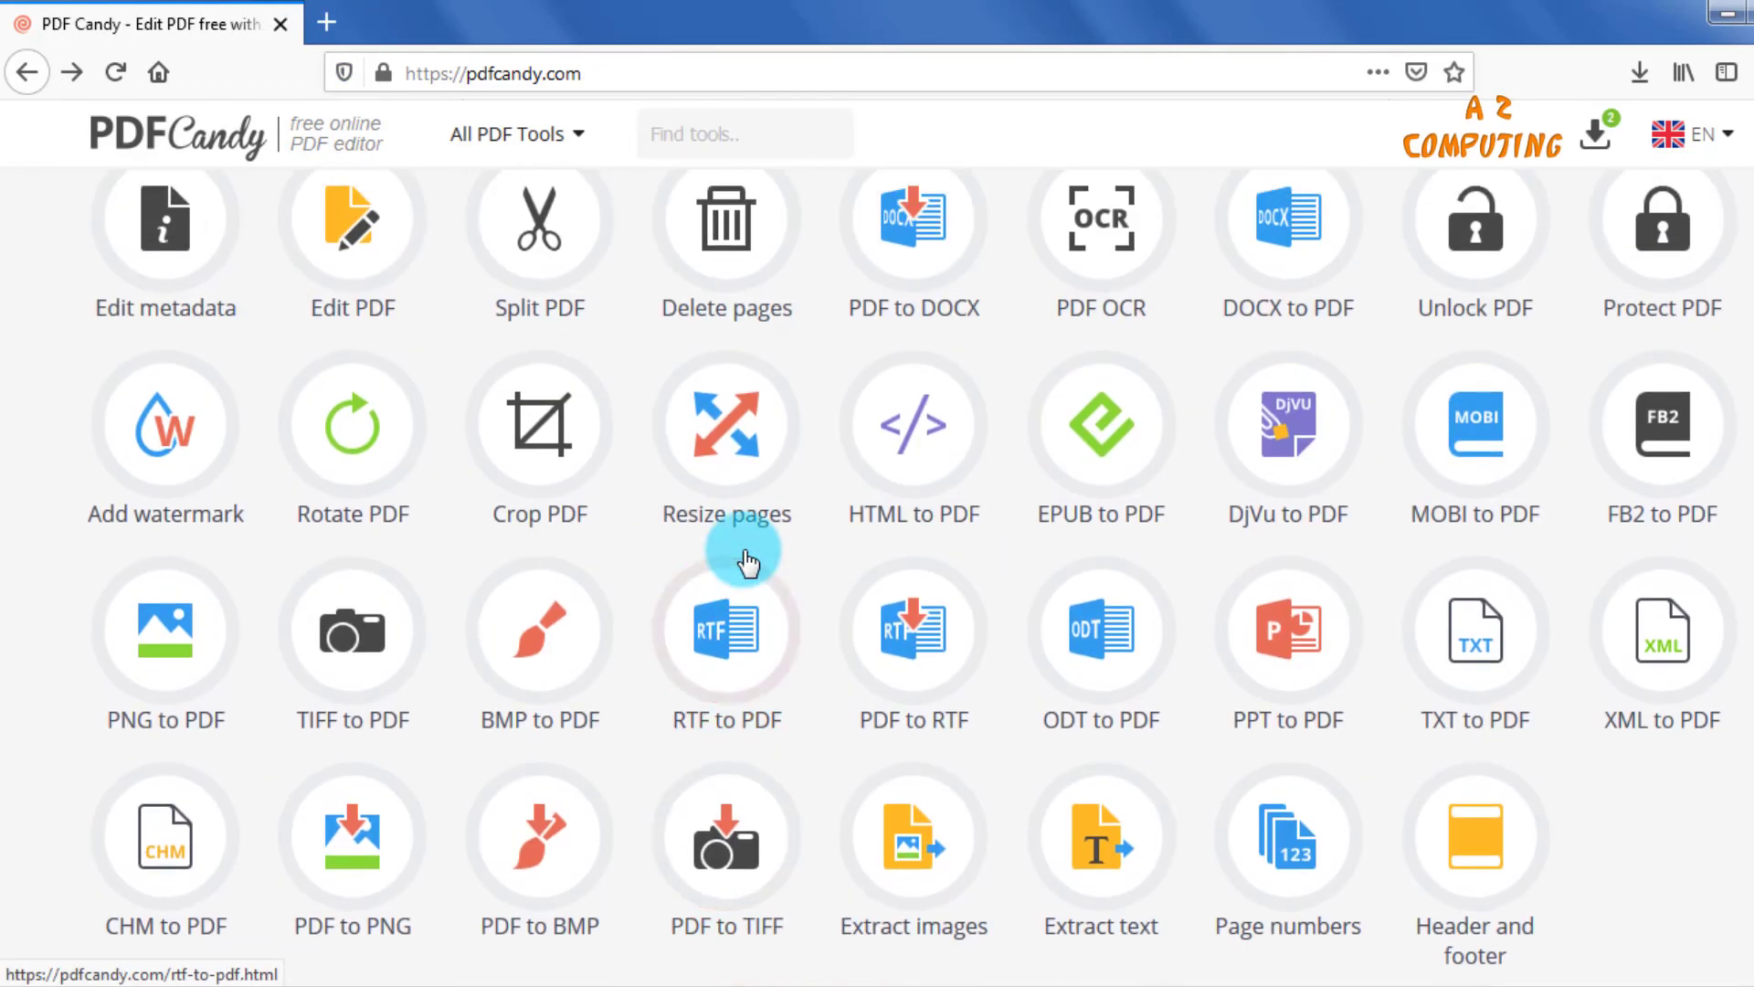